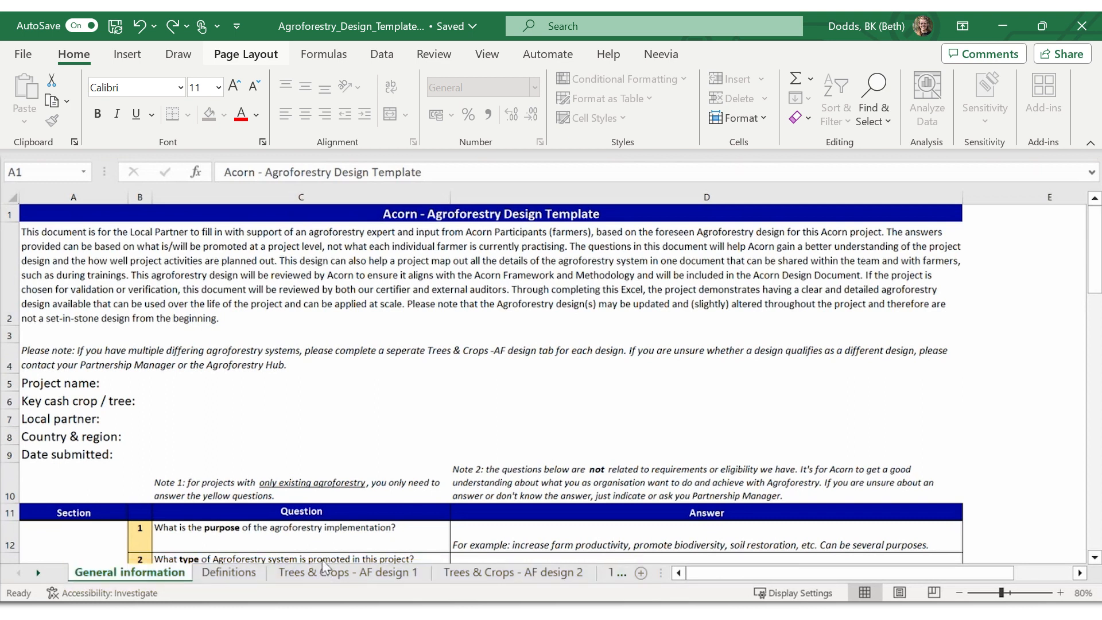
- Examine the General information sheet's question sections, from the project details through General and Land preparation down to Monitoring
click(136, 574)
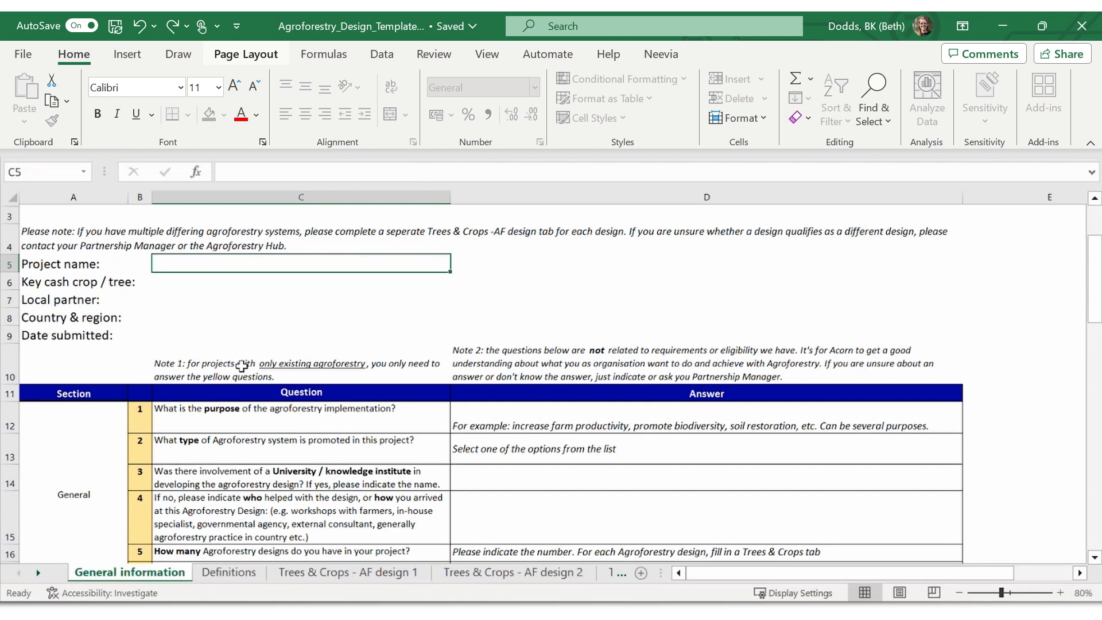
scroll(152, 355, down, 1)
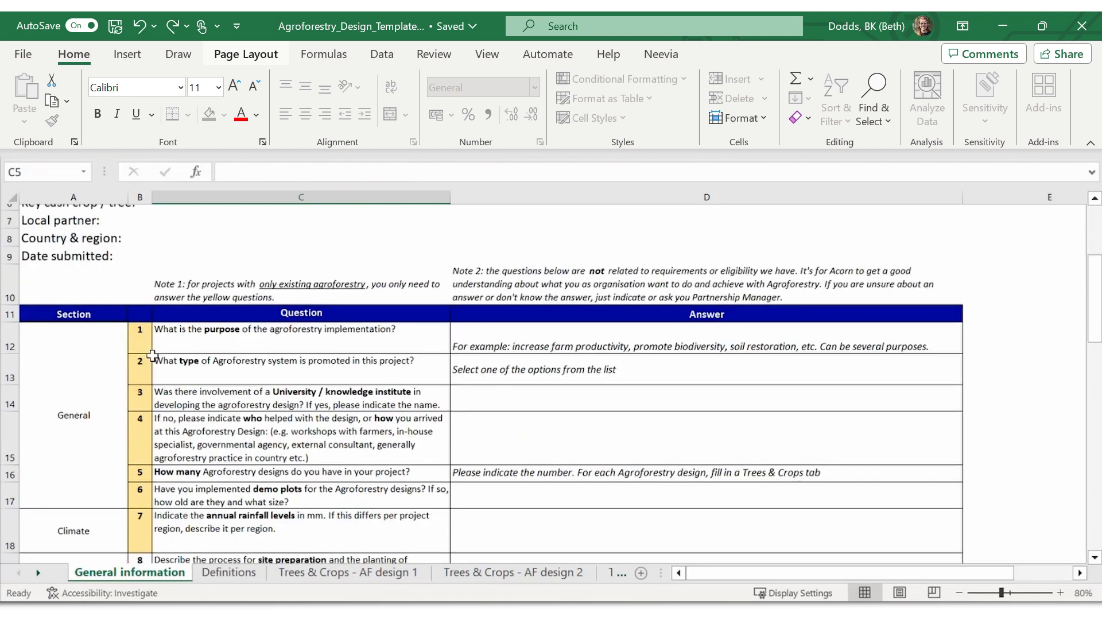
scroll(152, 356, down, 1)
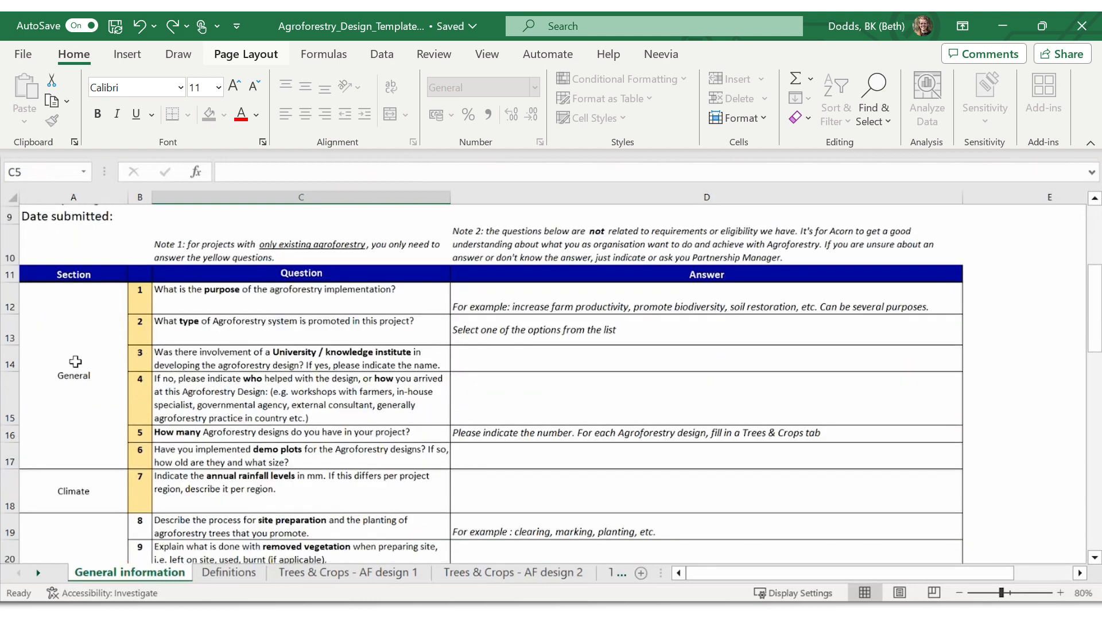
scroll(76, 359, down, 3)
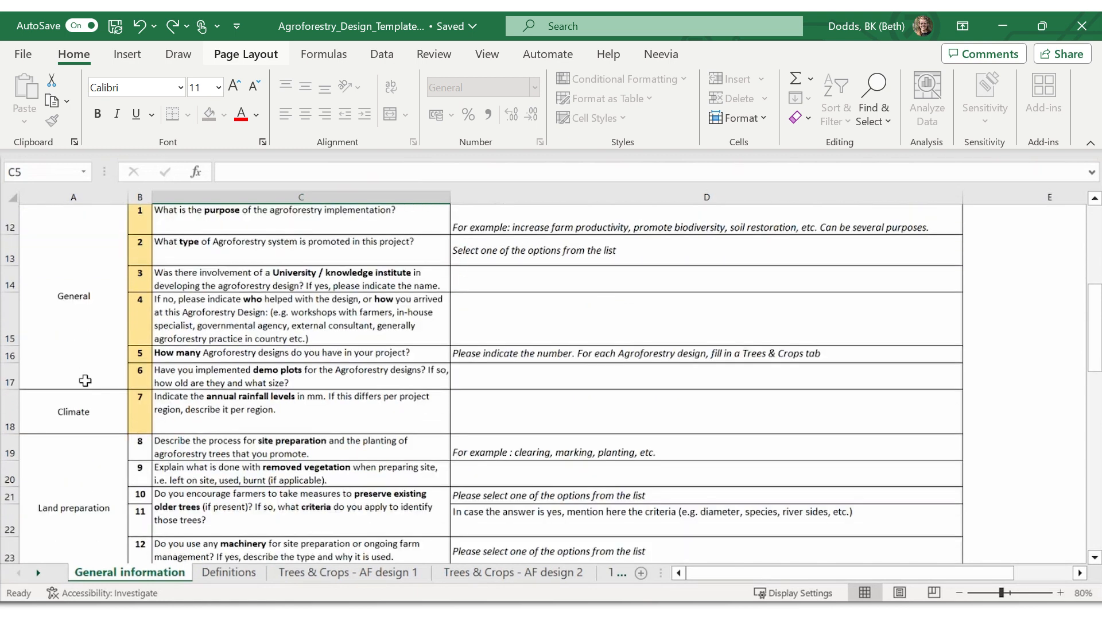
click(89, 382)
key(Down)
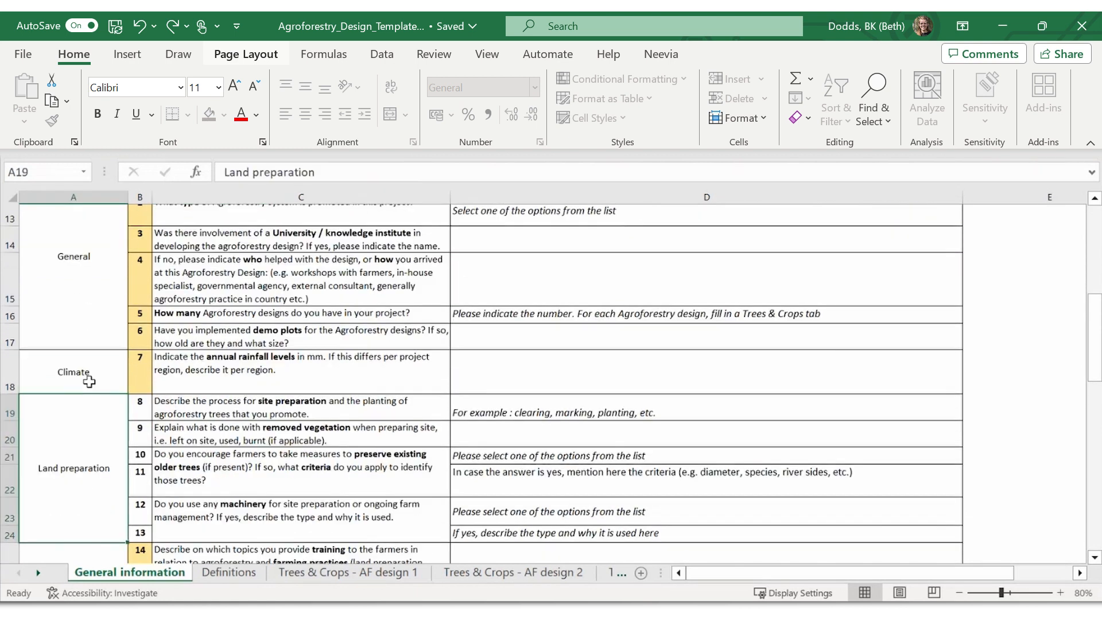
key(Down)
key(Down)
key(Down)
key(Down)
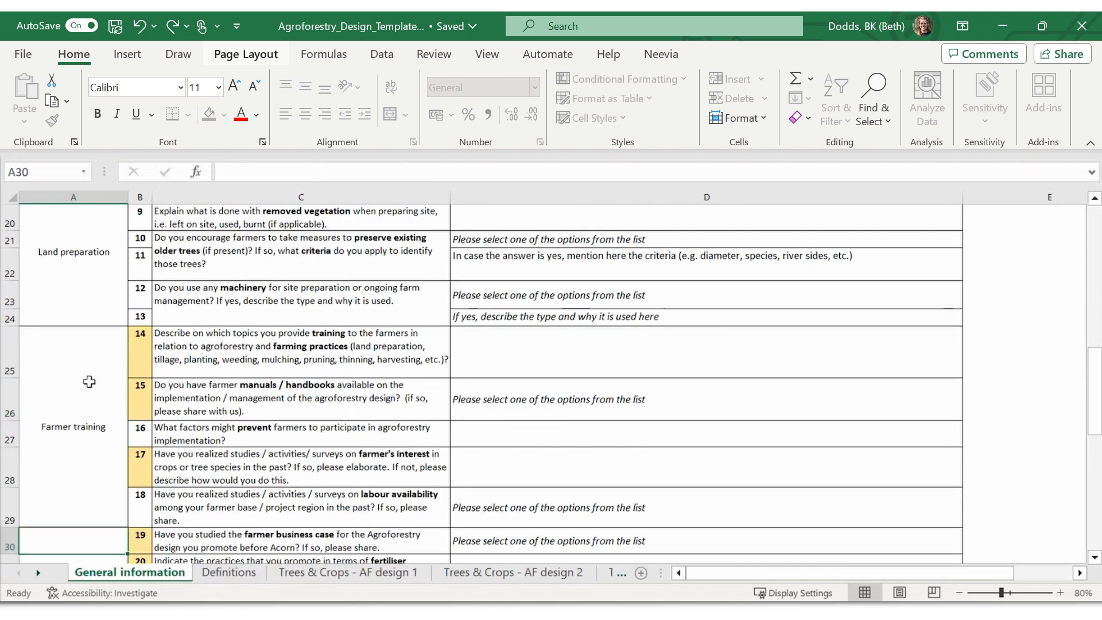
key(Down)
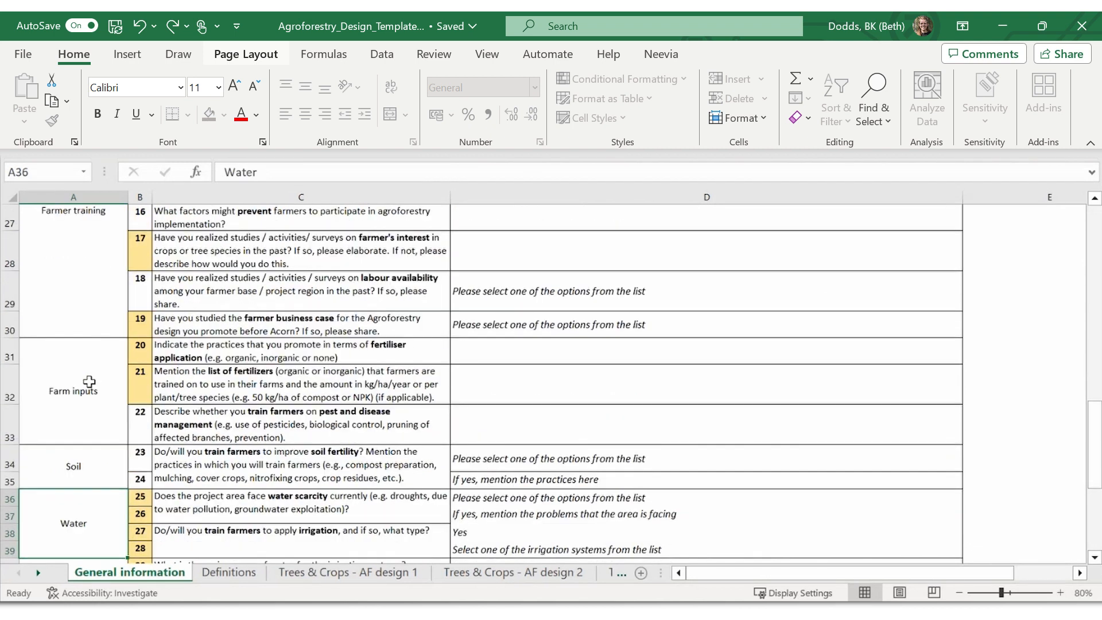
key(Down)
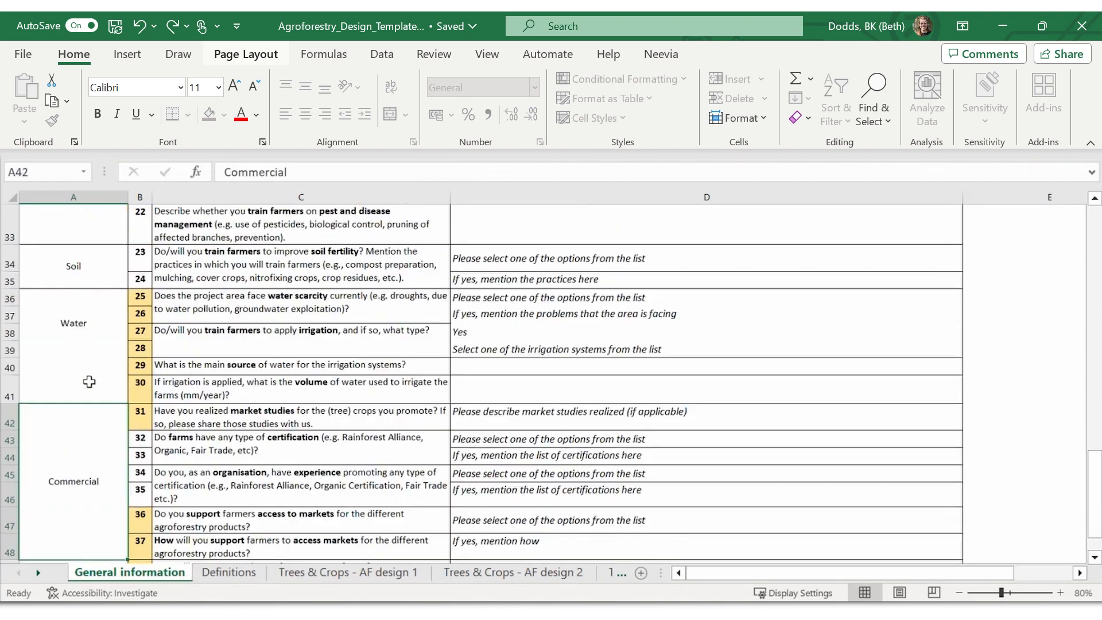
key(Down)
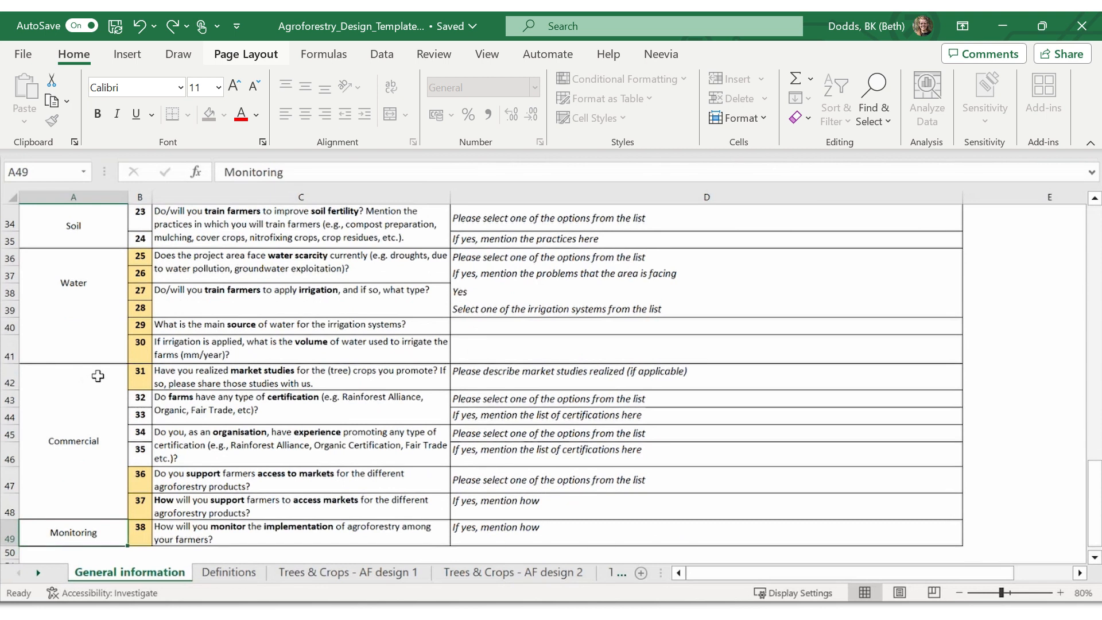
- Check the answer options for question 2 on the agroforestry system type, and select the answer cell of question 1
scroll(697, 440, up, 3)
scroll(697, 440, up, 7)
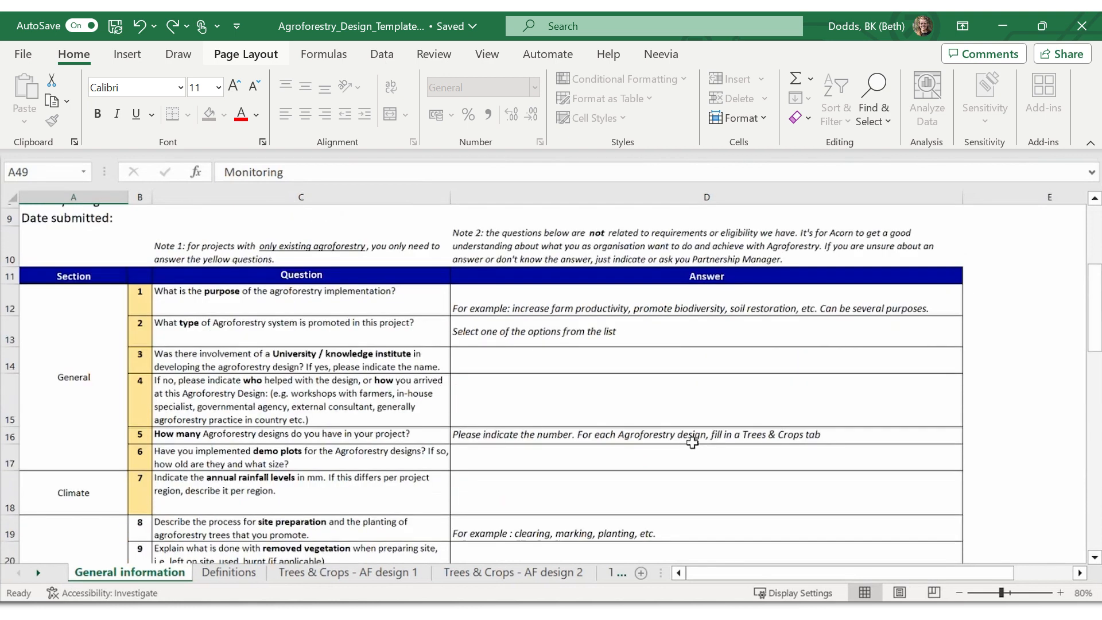
click(904, 367)
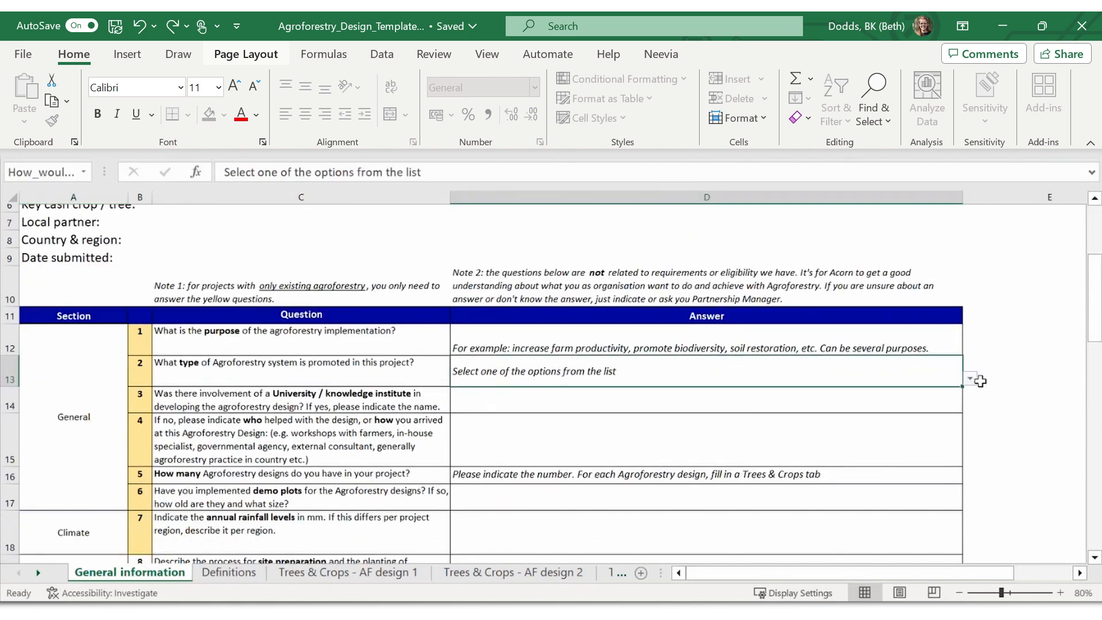
click(969, 380)
click(971, 382)
click(747, 334)
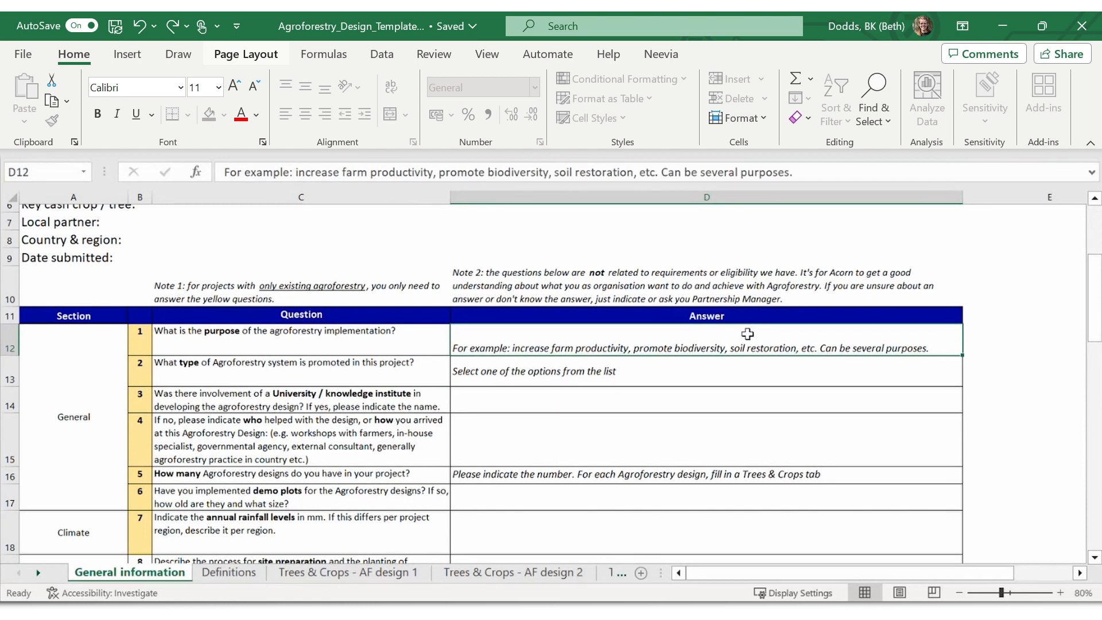
- Examine which question numbers are marked yellow, going cell by cell from question 1 to question 12 and back up
click(141, 352)
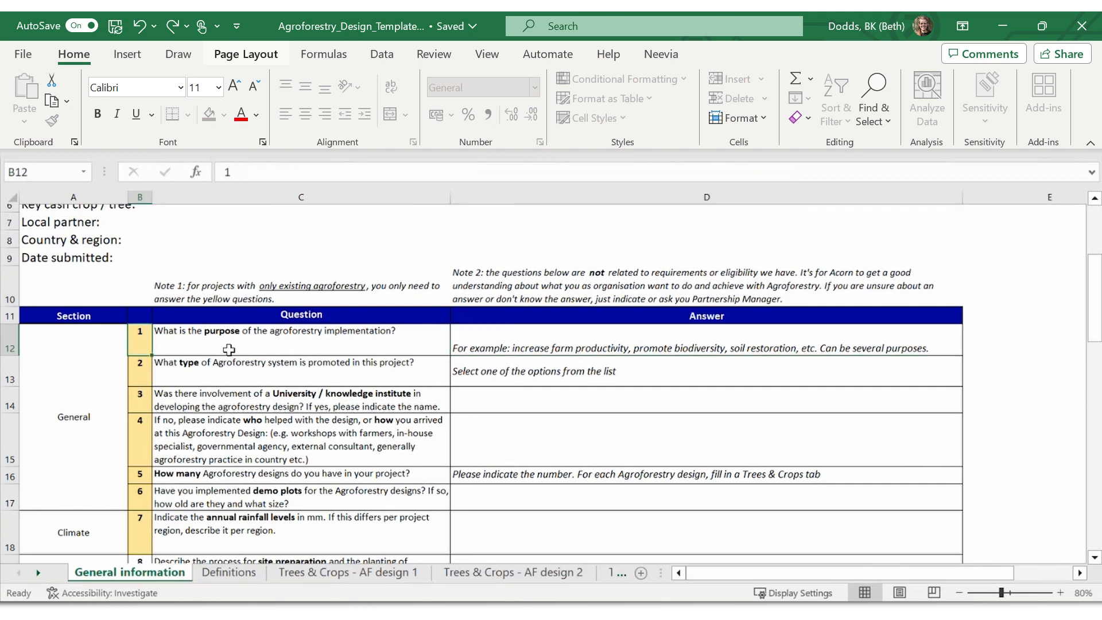
key(Down)
key(Down)
key(Down)
key(Down)
key(Down)
key(Down)
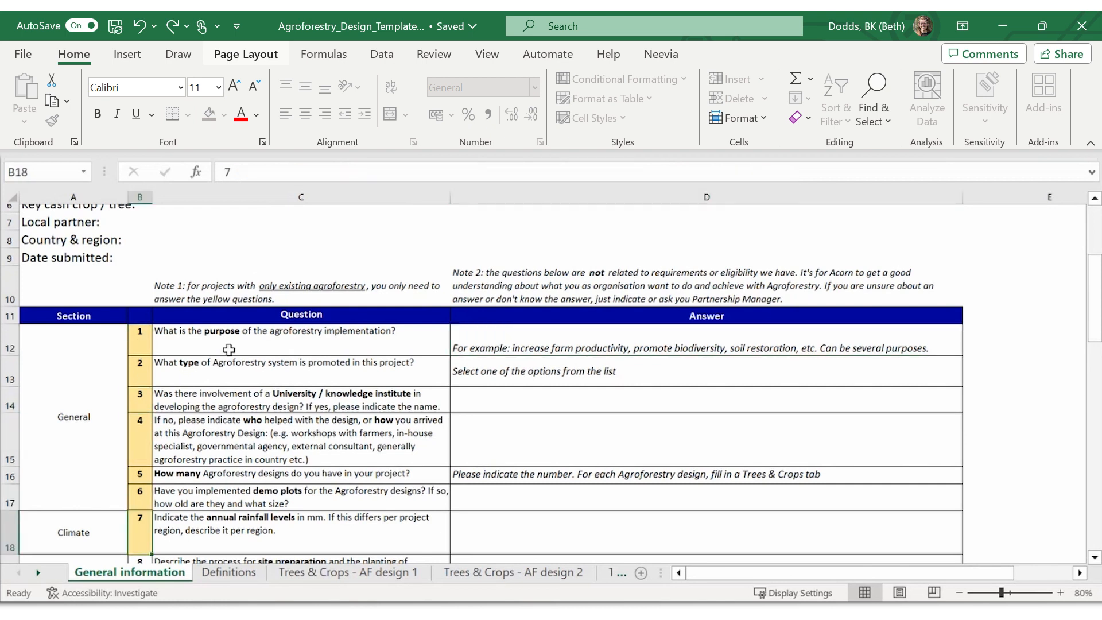
key(Down)
key(Down)
key(Down)
key(Down)
key(Down)
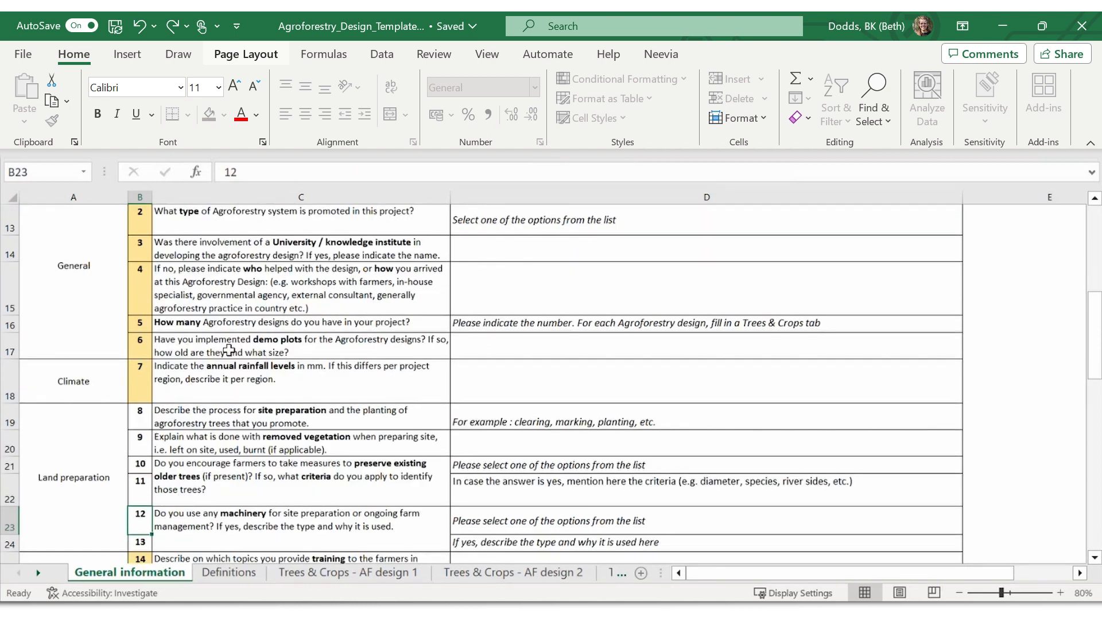
key(Up)
key(Up)
key(Up)
key(Up)
key(Up)
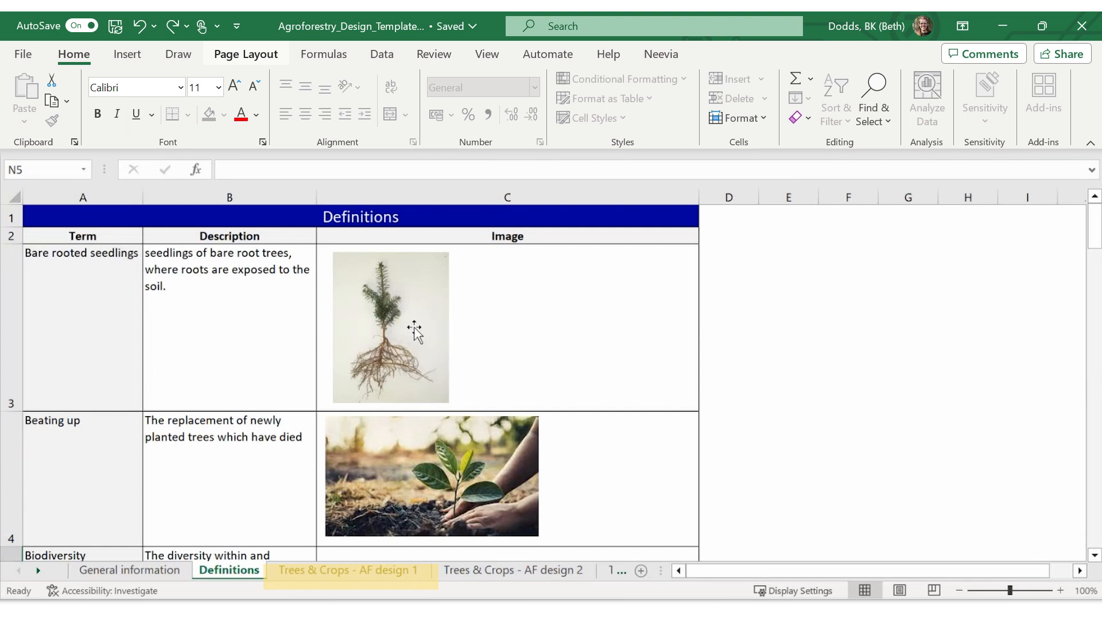
- Look through the Trees & Crops sheets for AF designs 1, 2, 4 and 3, and return to AF design 1
click(377, 571)
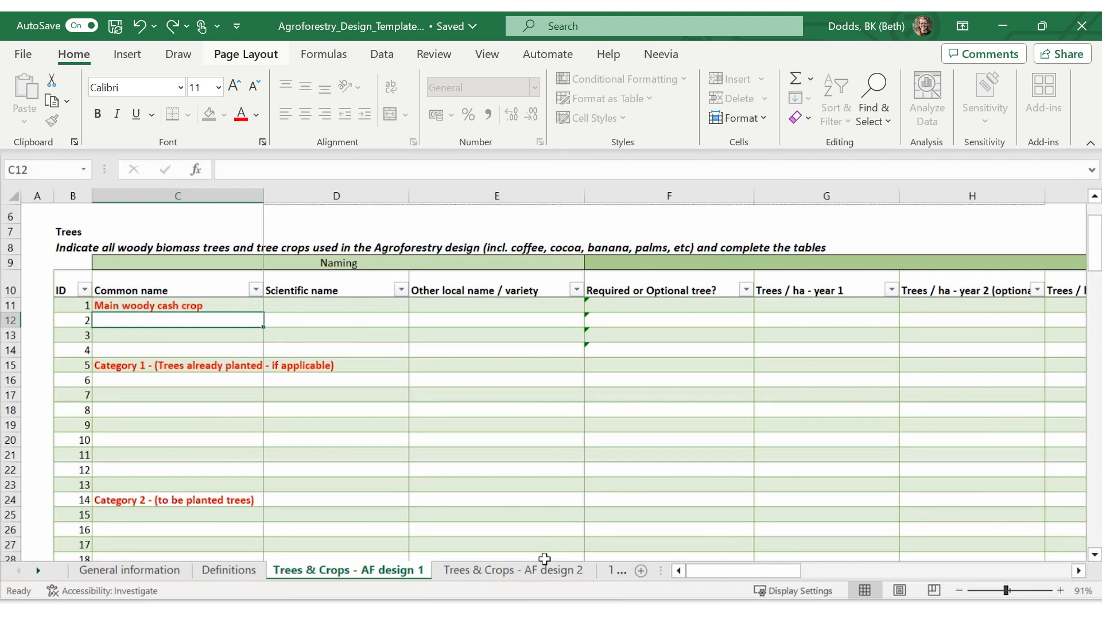
click(523, 571)
click(613, 573)
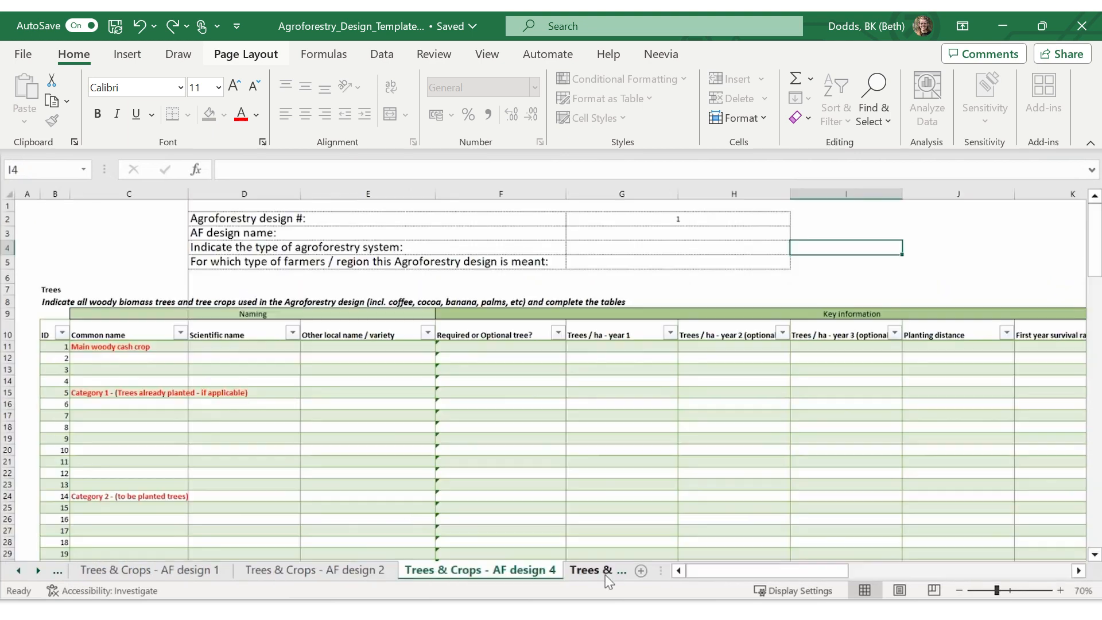
click(599, 573)
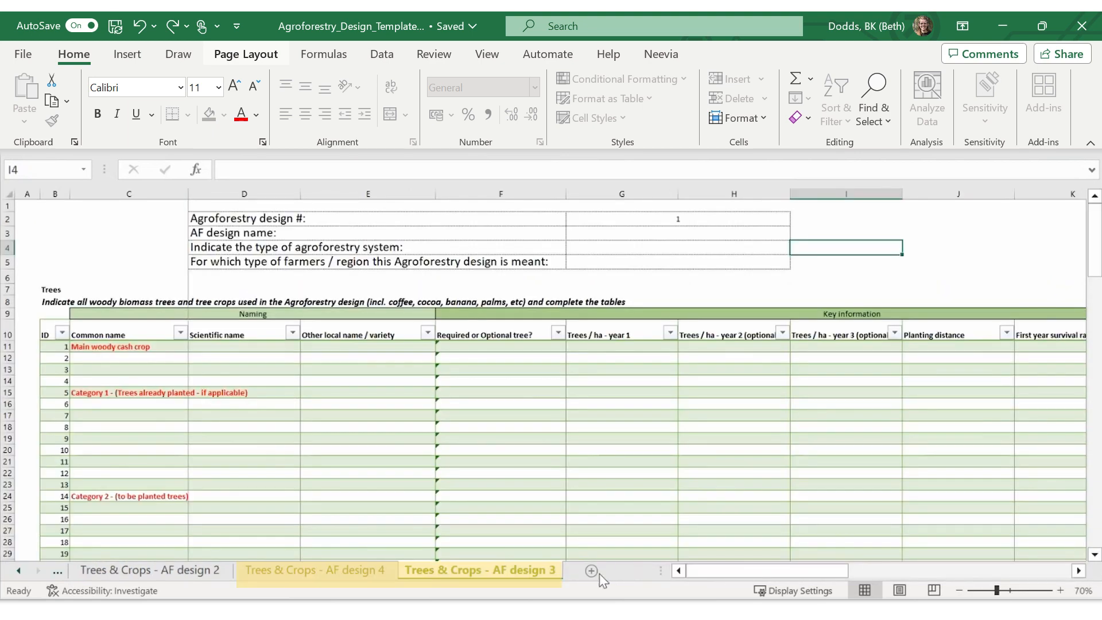
click(198, 573)
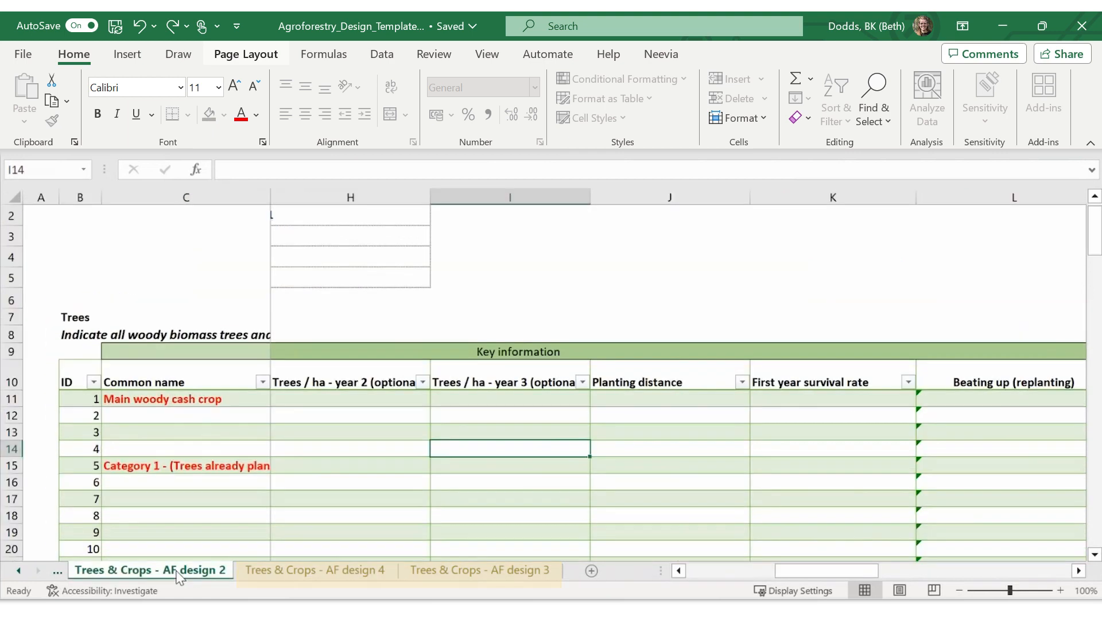
click(60, 573)
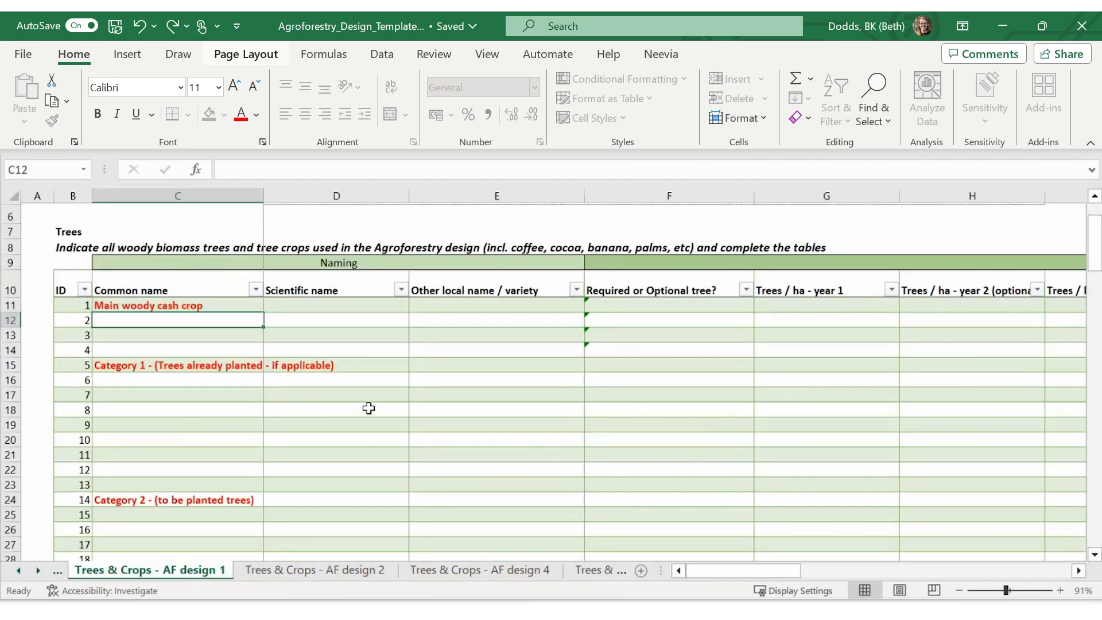
- Examine the AF design 1 header fields for number, name, agroforestry system type and farmers / region, including the type options
scroll(368, 408, up, 2)
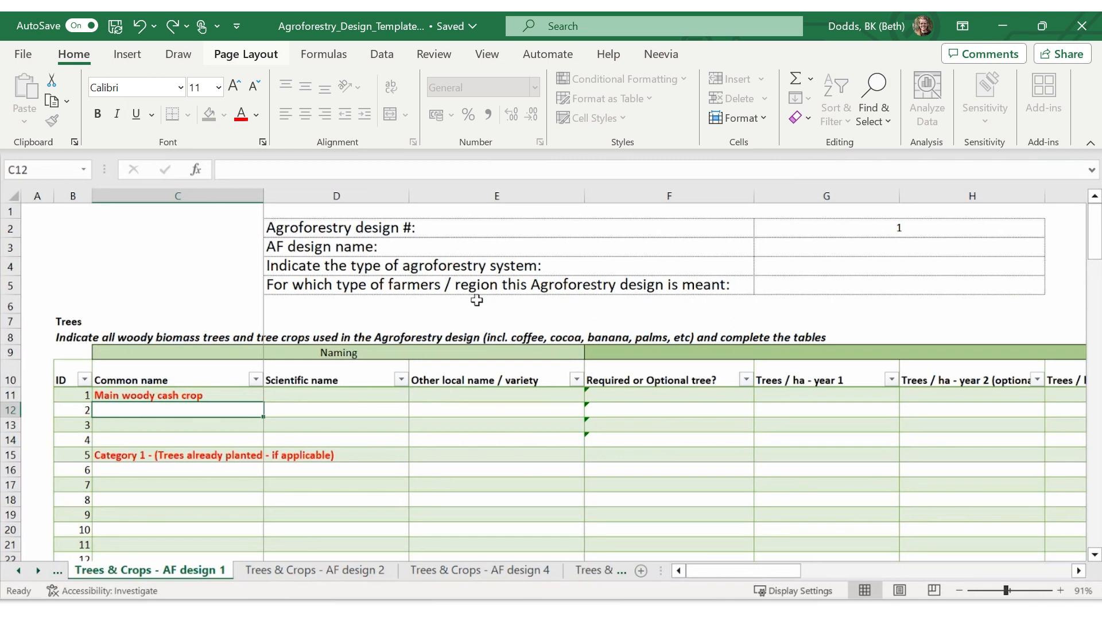
click(488, 266)
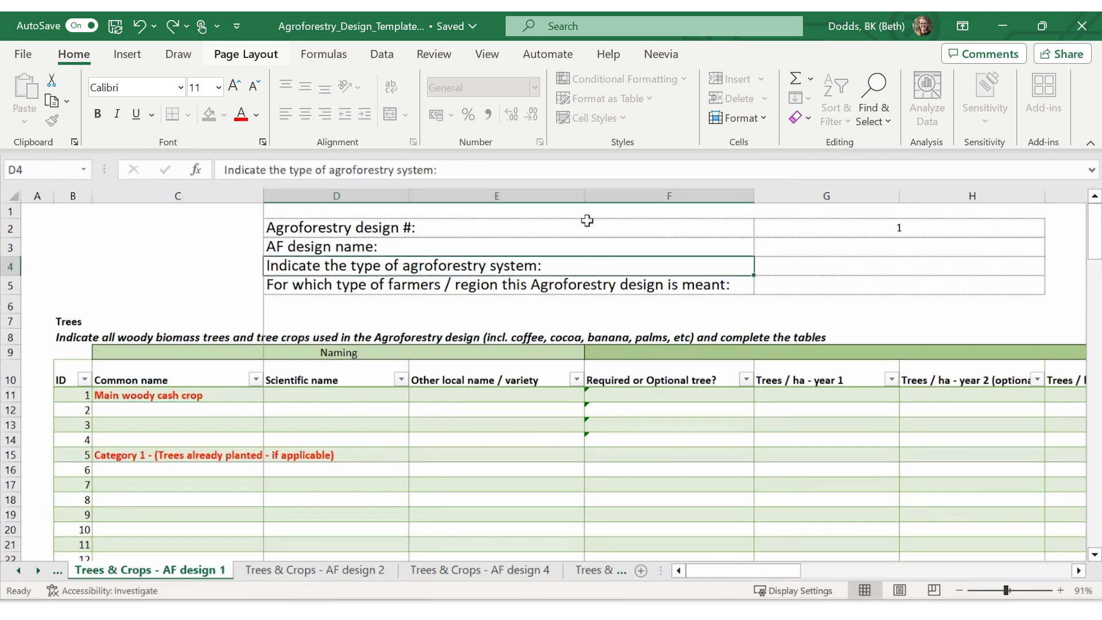
click(827, 225)
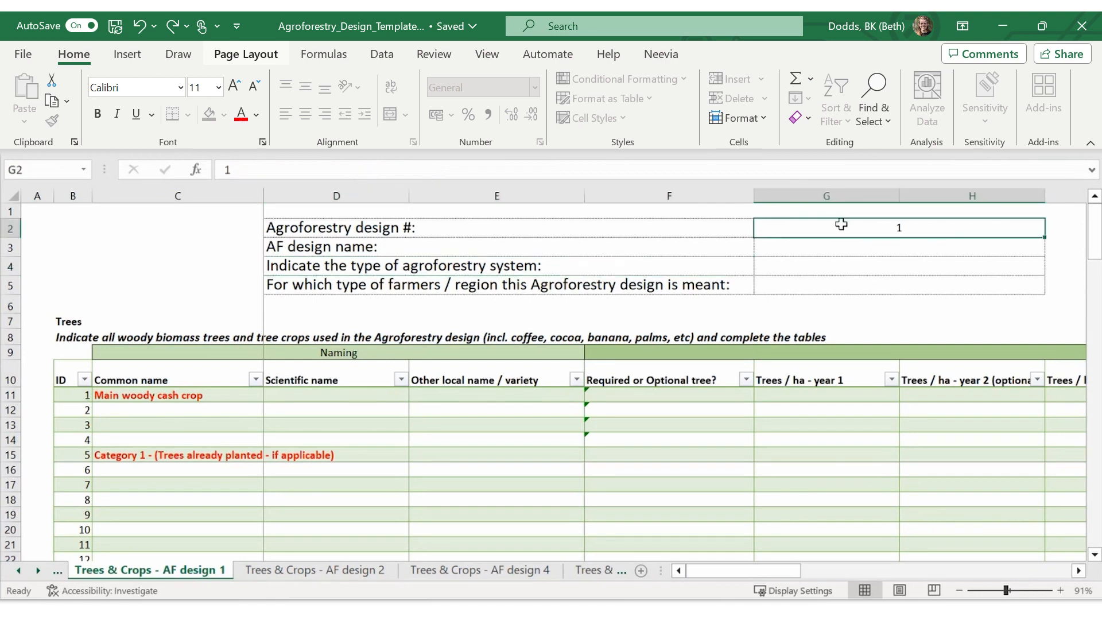
key(Down)
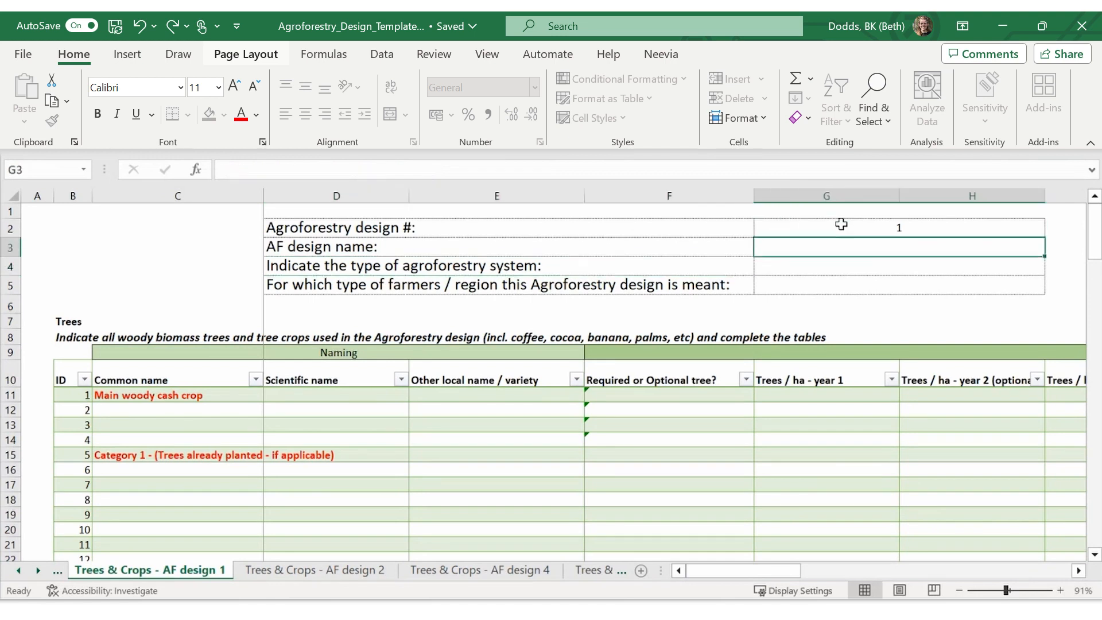
key(Down)
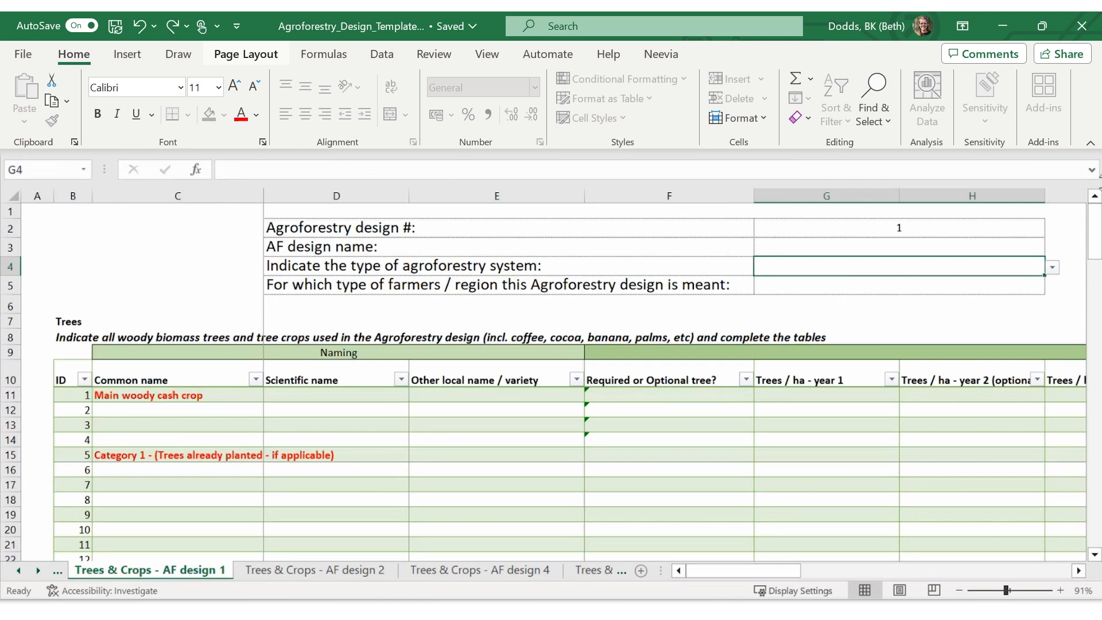
click(1054, 270)
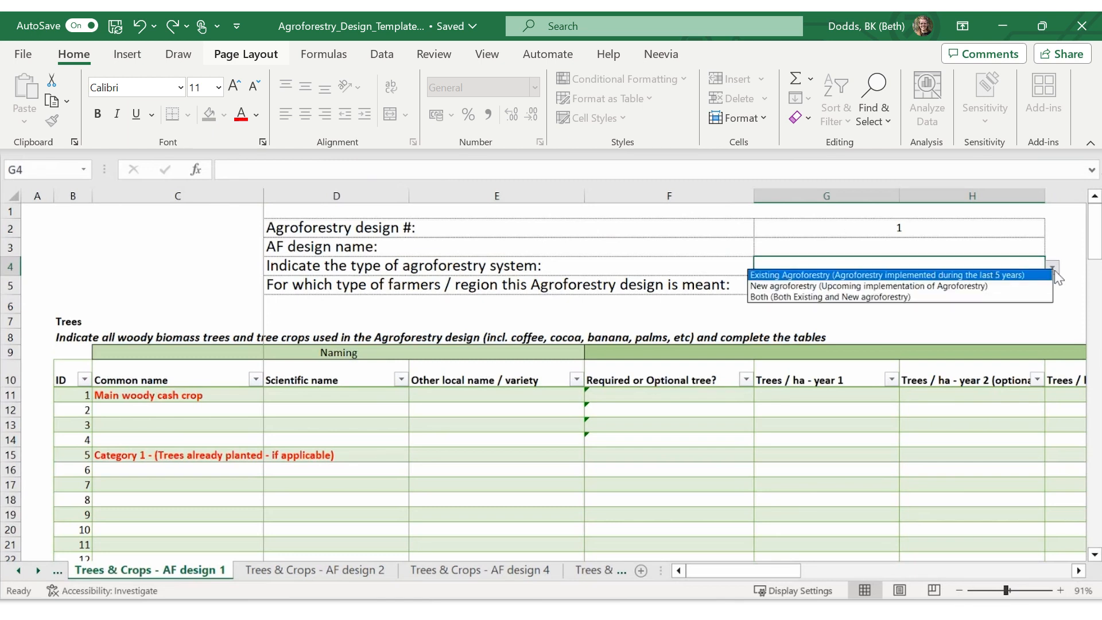
click(1055, 271)
click(714, 286)
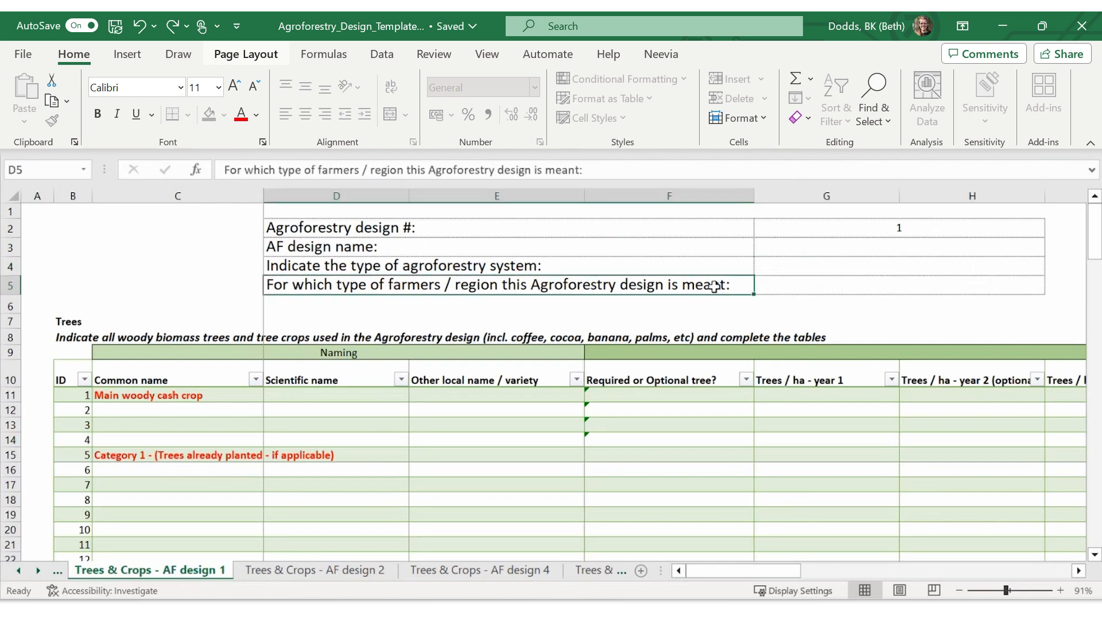
key(Tab)
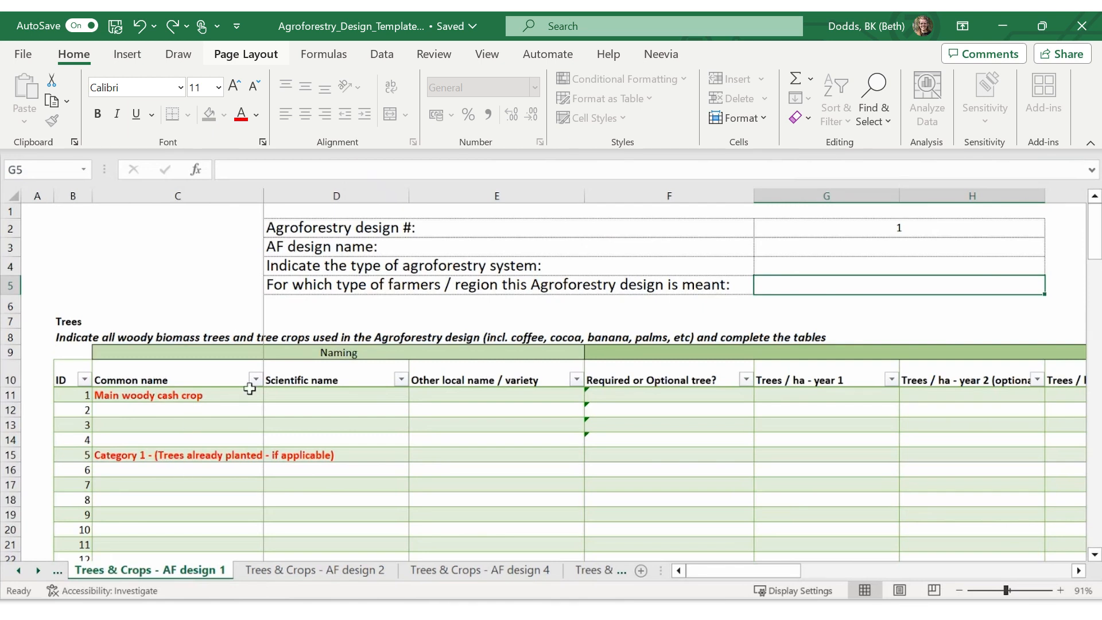
- Review the Trees, Trees (continuation) and Only annual crops tables of AF design 1, and return to the Trees table
scroll(374, 349, down, 3)
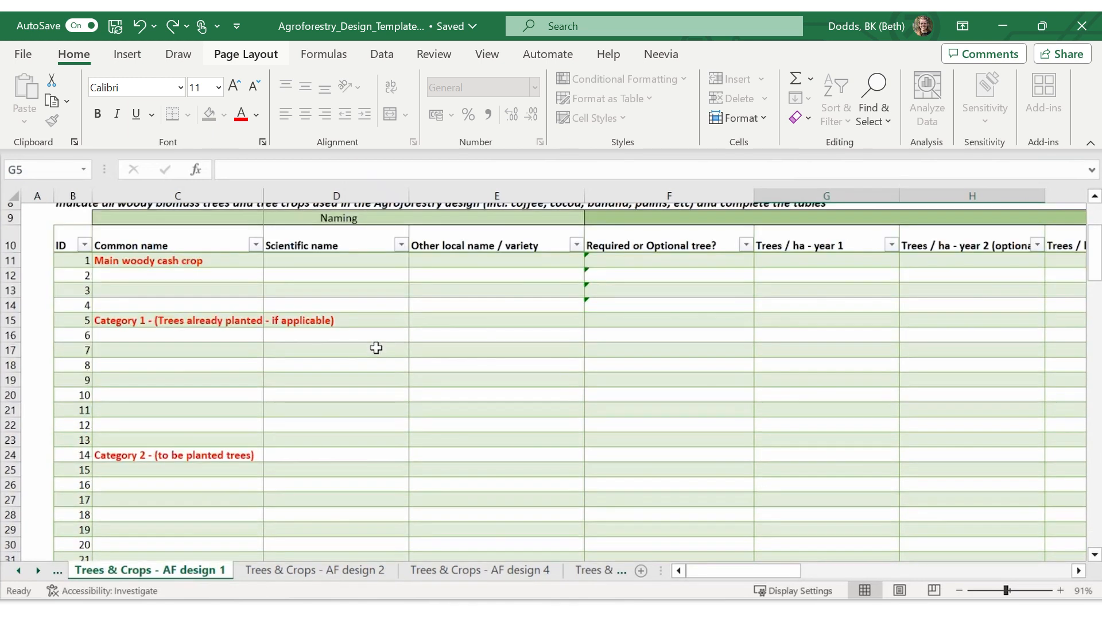
scroll(341, 320, down, 8)
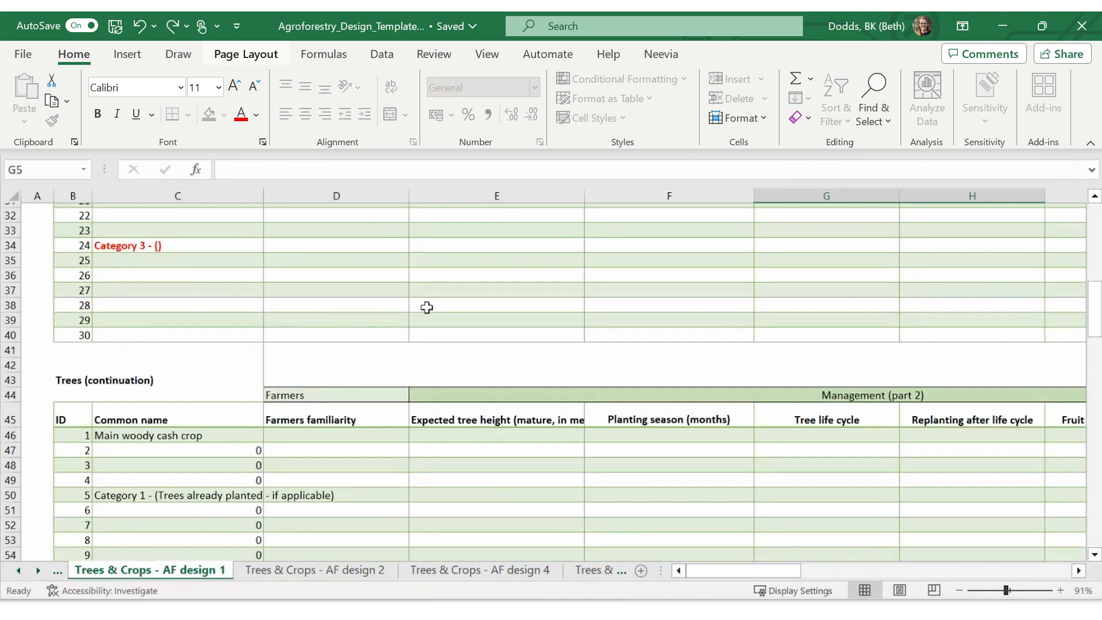
scroll(431, 306, down, 15)
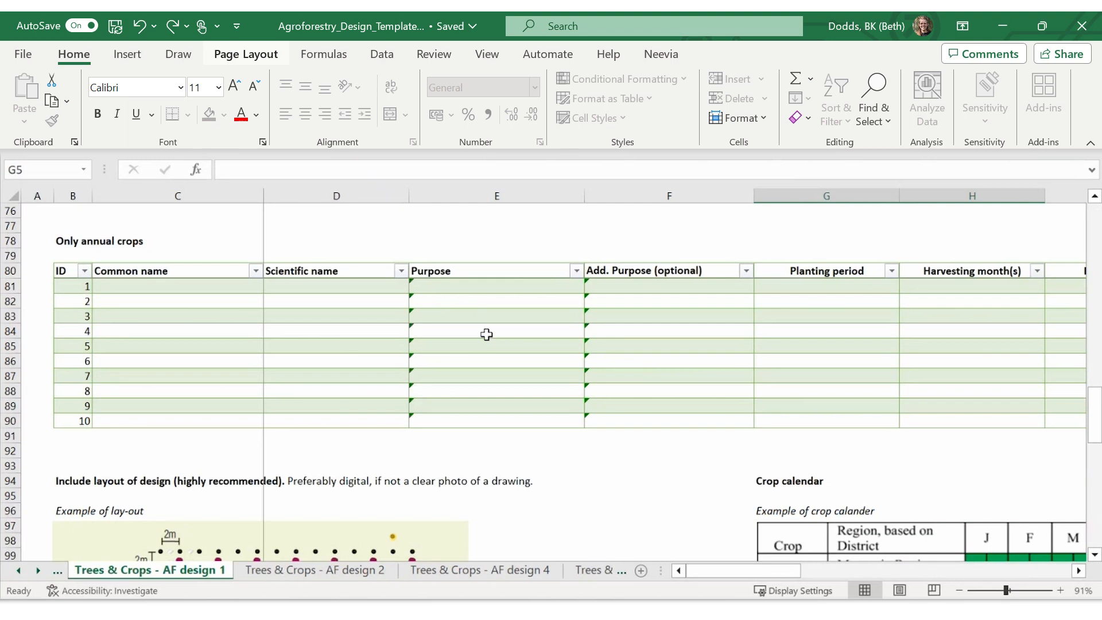
scroll(458, 340, up, 20)
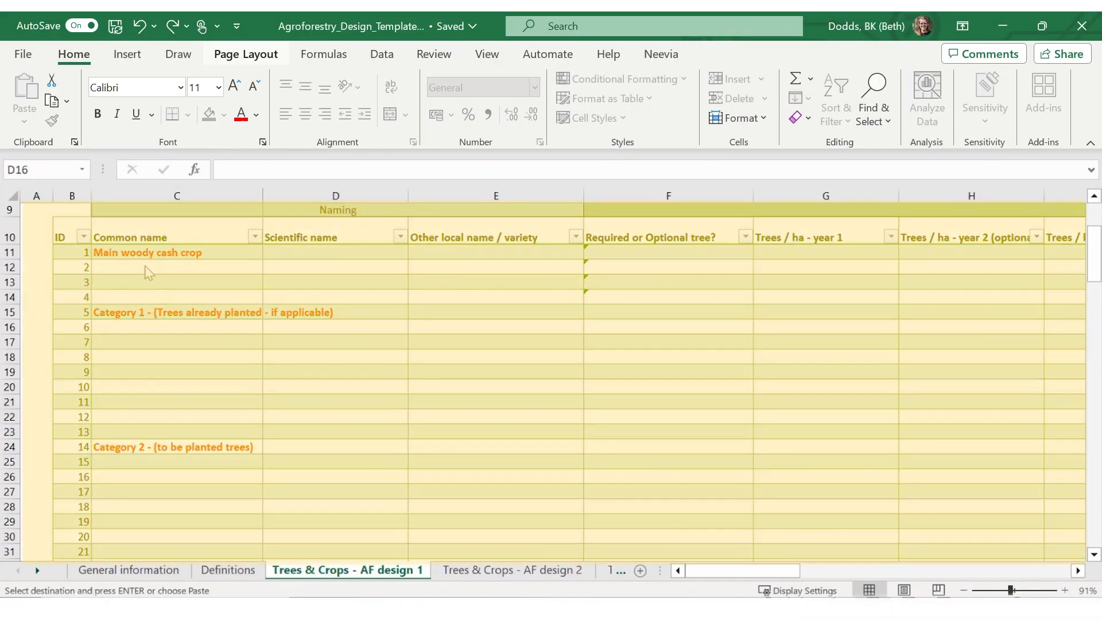
- Enter mango with the scientific name mangifera indica in the first row under Main woody cash crop
click(177, 254)
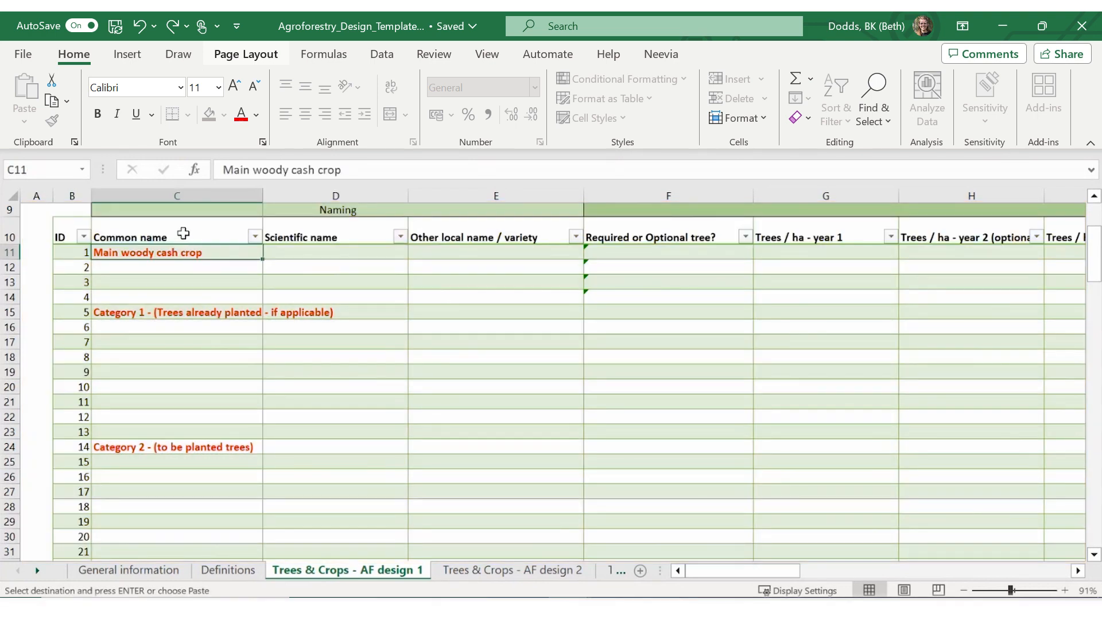
click(186, 267)
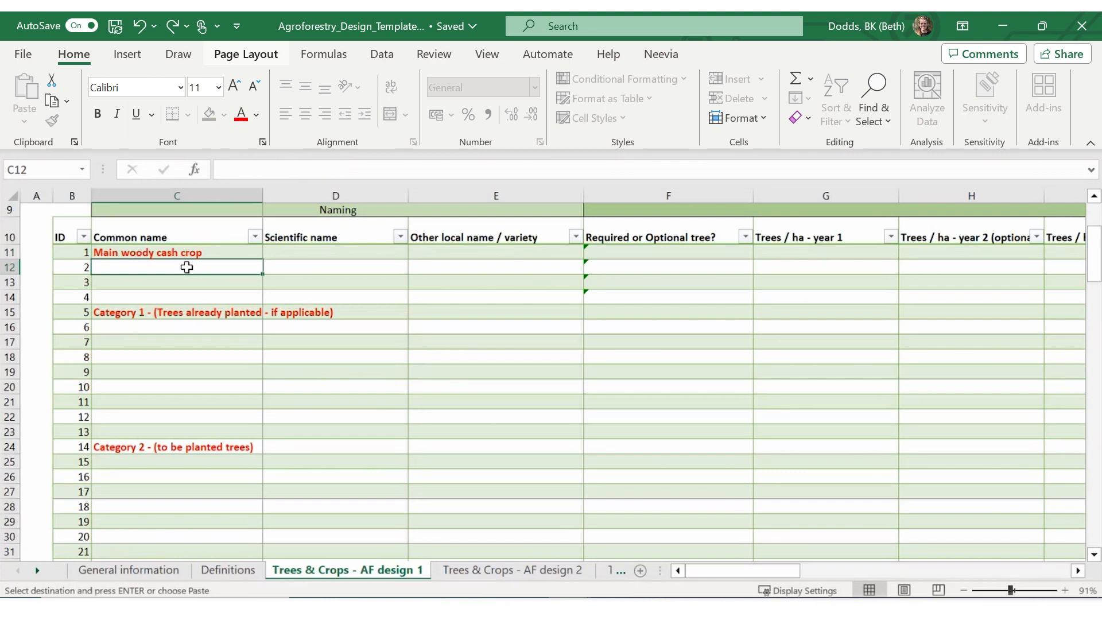
text(mango	mangifera indica)
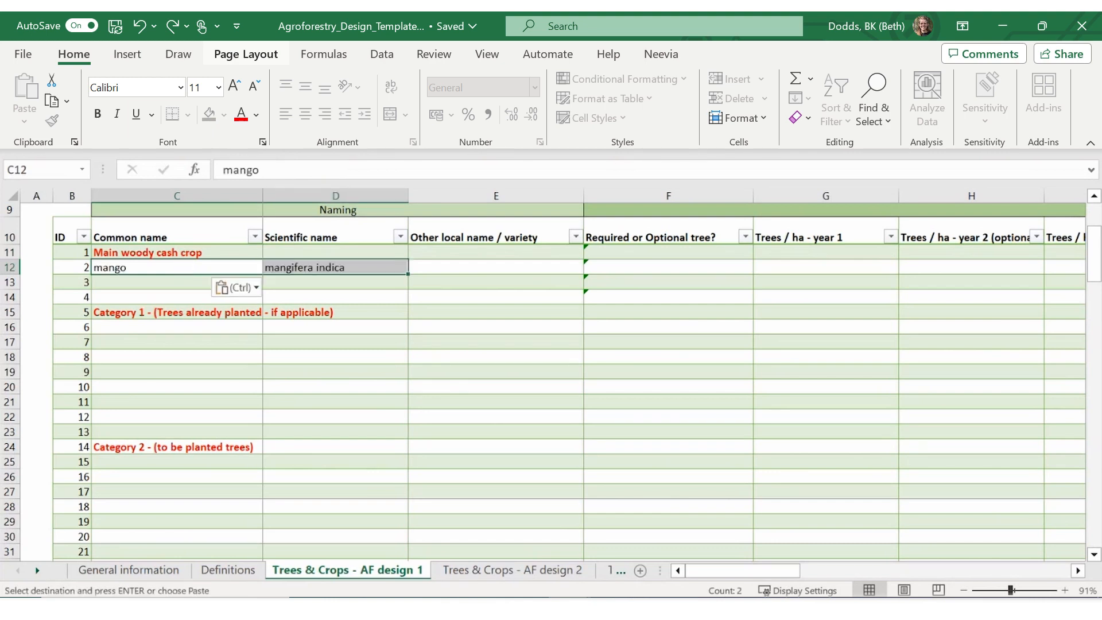
key(alt+Tab)
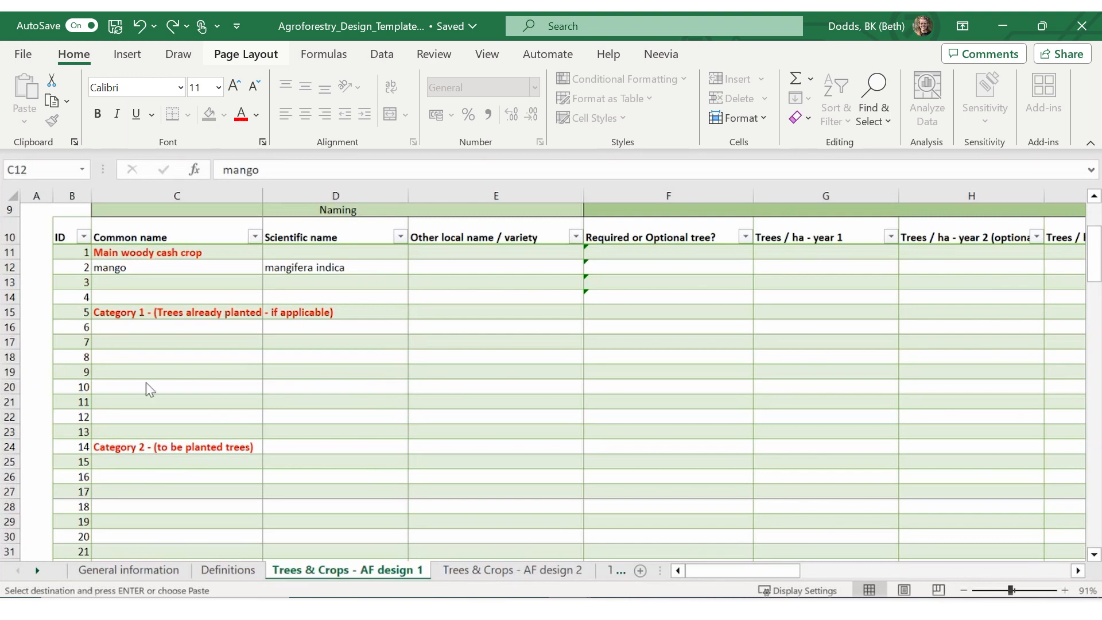
- Under Category 1, enter Gliricidia (10 years old)/Gliricidia sepium, avocado/Persea americana, neem/Azadaritcha indica, jackfruit, lemons/citrus lemon and orange/Citrus sinensis
click(142, 325)
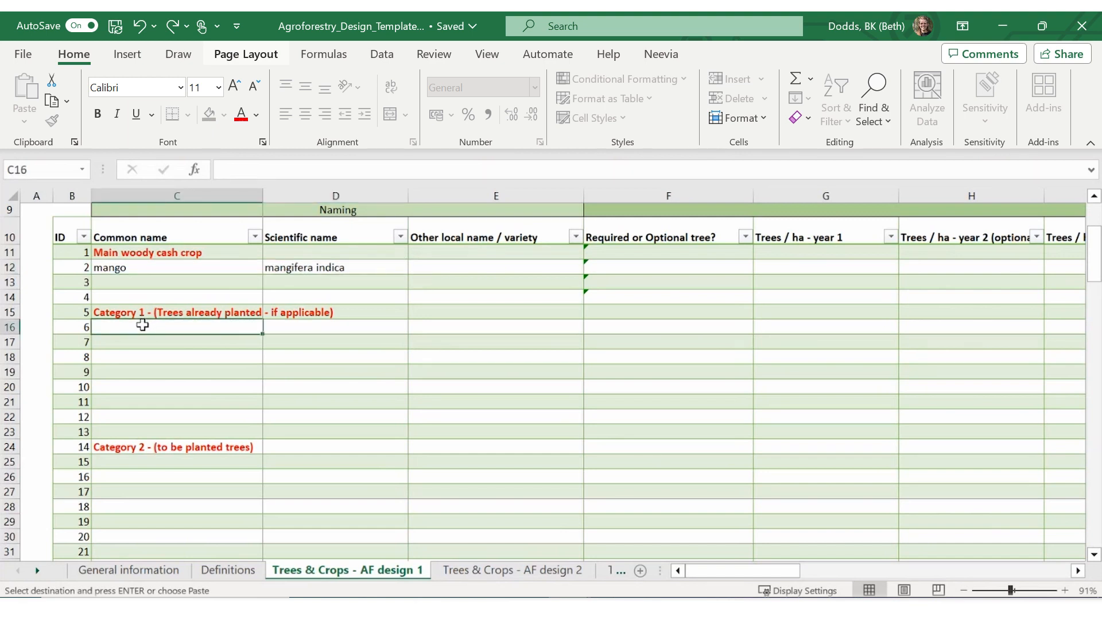
text(Gliricidia (10 years old)	Gliricidia sepium avocado	Persea americana neem	Azadaritcha indica jackfruit	 lemons	citrus lemon orange	Citrus sinensis)
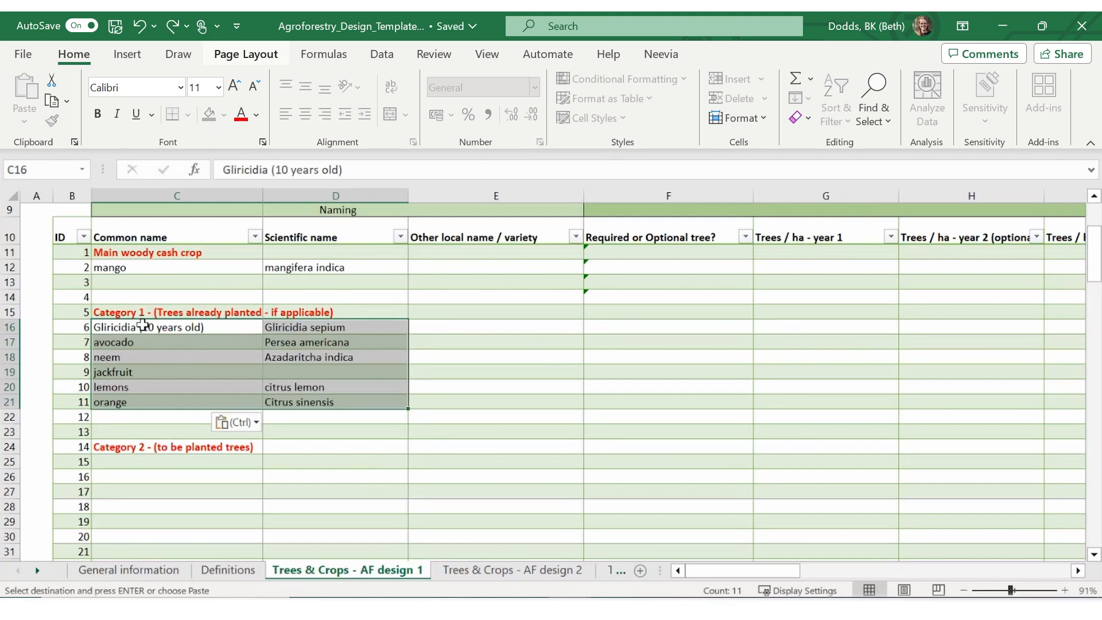
click(175, 331)
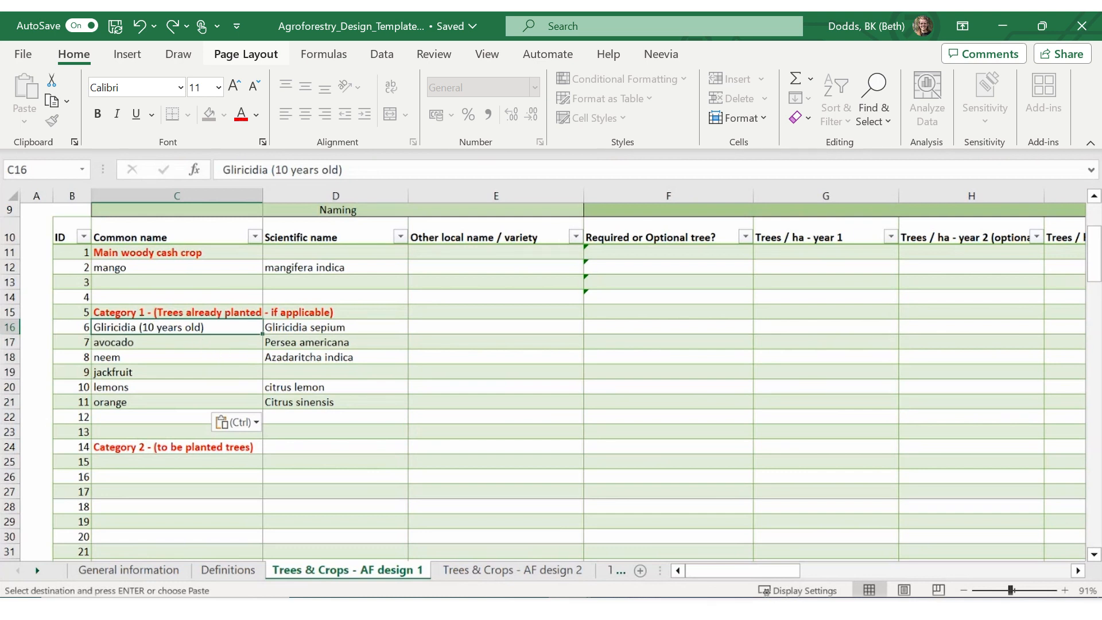
key(alt+Tab)
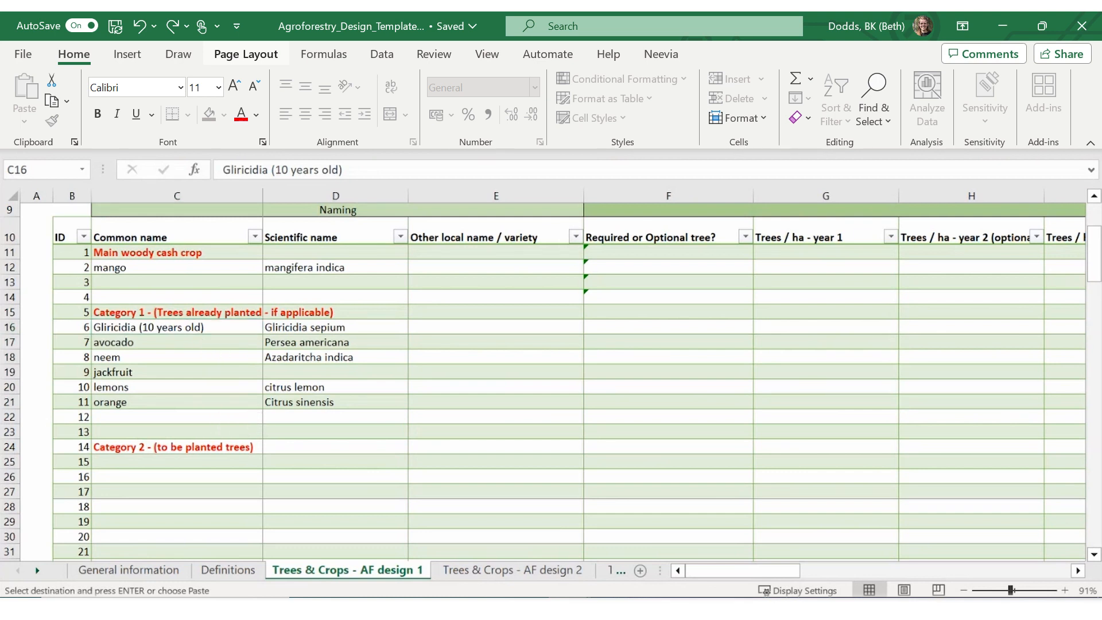
- Under Category 2, enter guava with Psidium guajava, acacia with Acacia polycantha, and faidherbia without a scientific name
click(133, 460)
text(guava	Psidium guajava acacia	Acacia polycantha faidherbia)
key(Down)
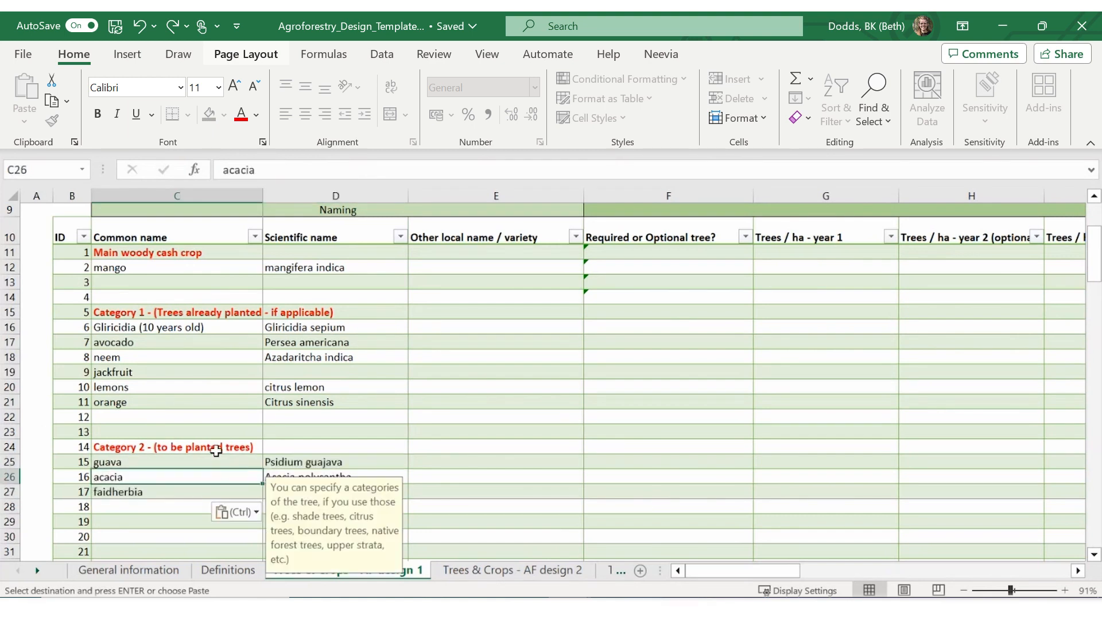
click(203, 460)
- Examine the Category 3 heading, the Scientific name header, jackfruit's blank scientific name and the Other local name / variety header
scroll(202, 460, down, 2)
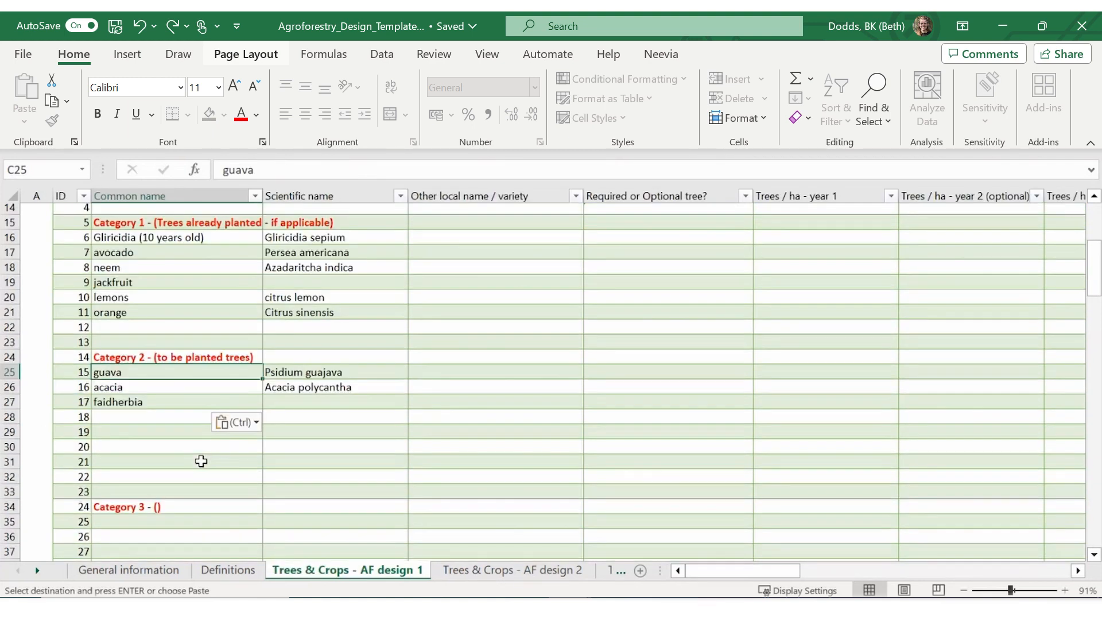
click(144, 462)
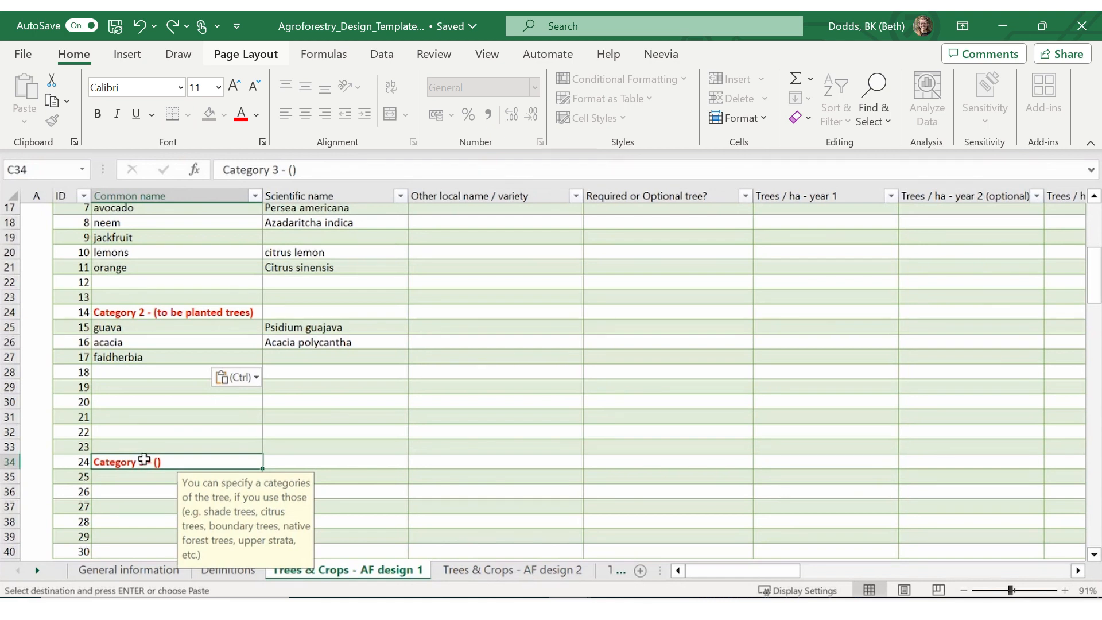
scroll(144, 459, up, 3)
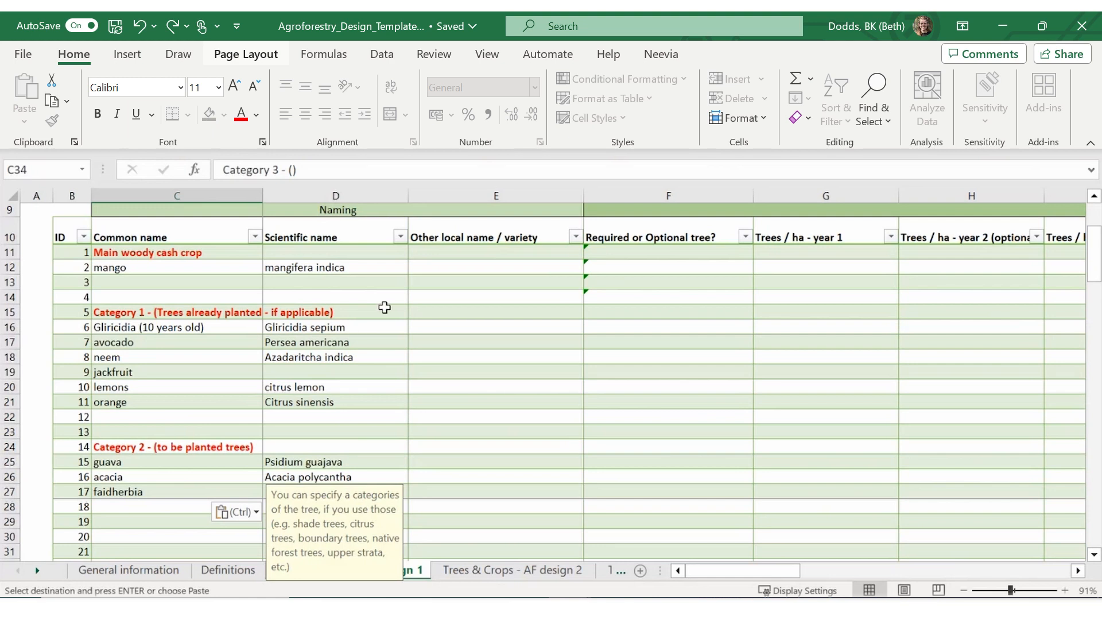
click(381, 268)
click(348, 232)
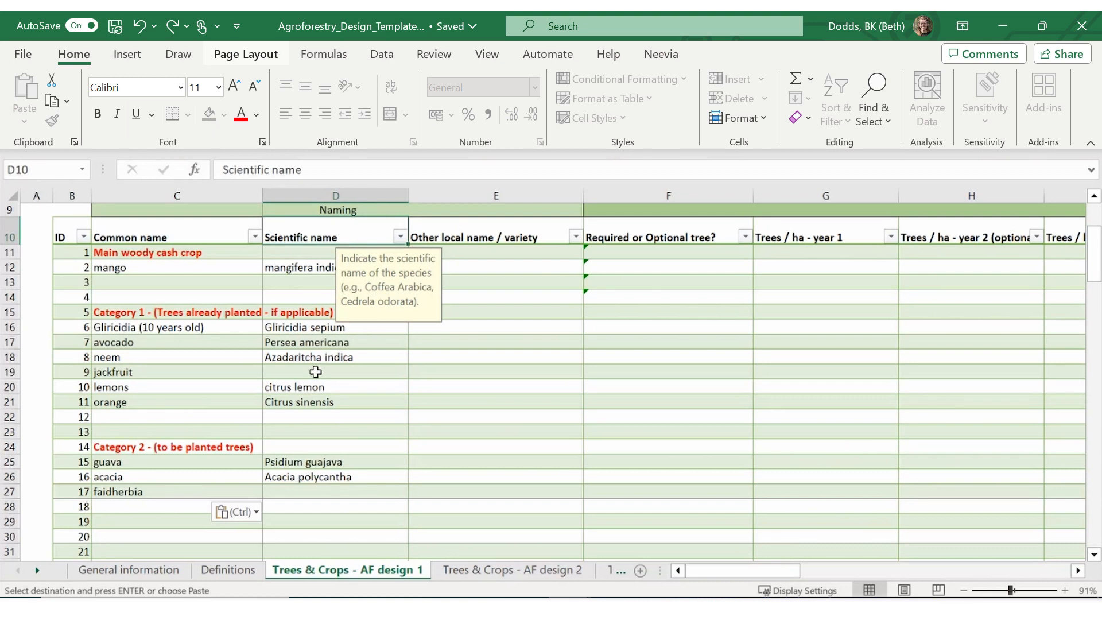
click(272, 374)
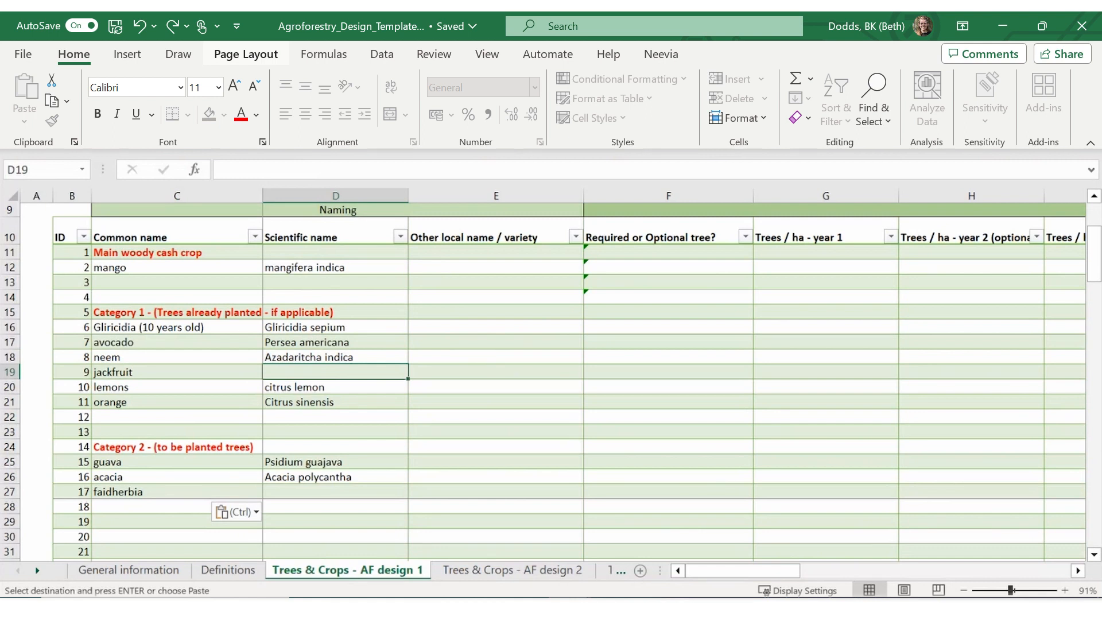
key(alt+Tab)
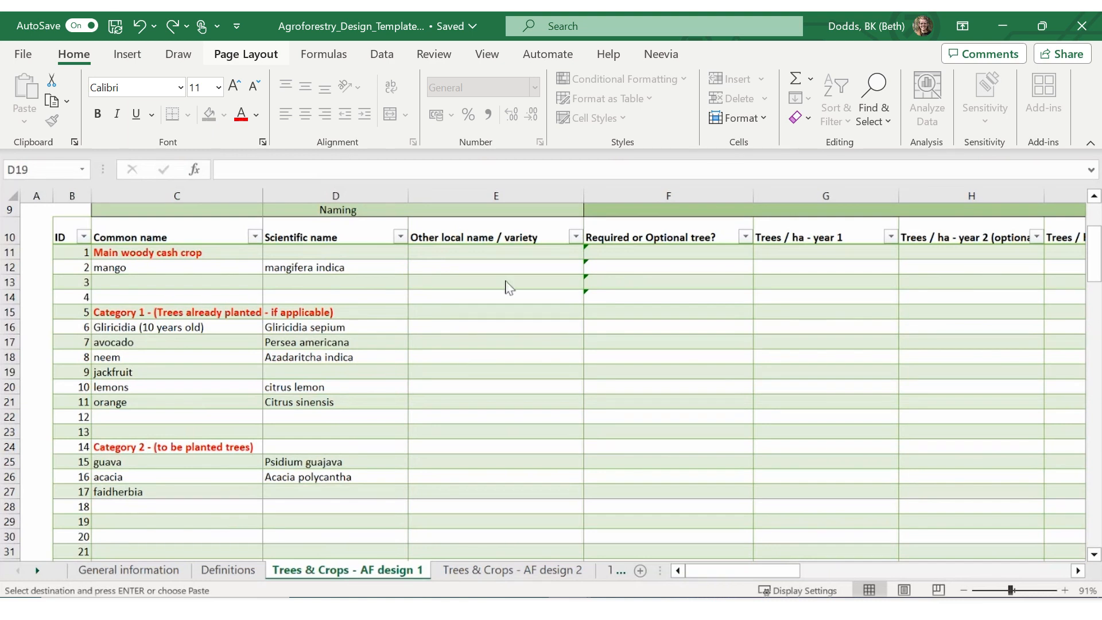
click(495, 240)
click(495, 235)
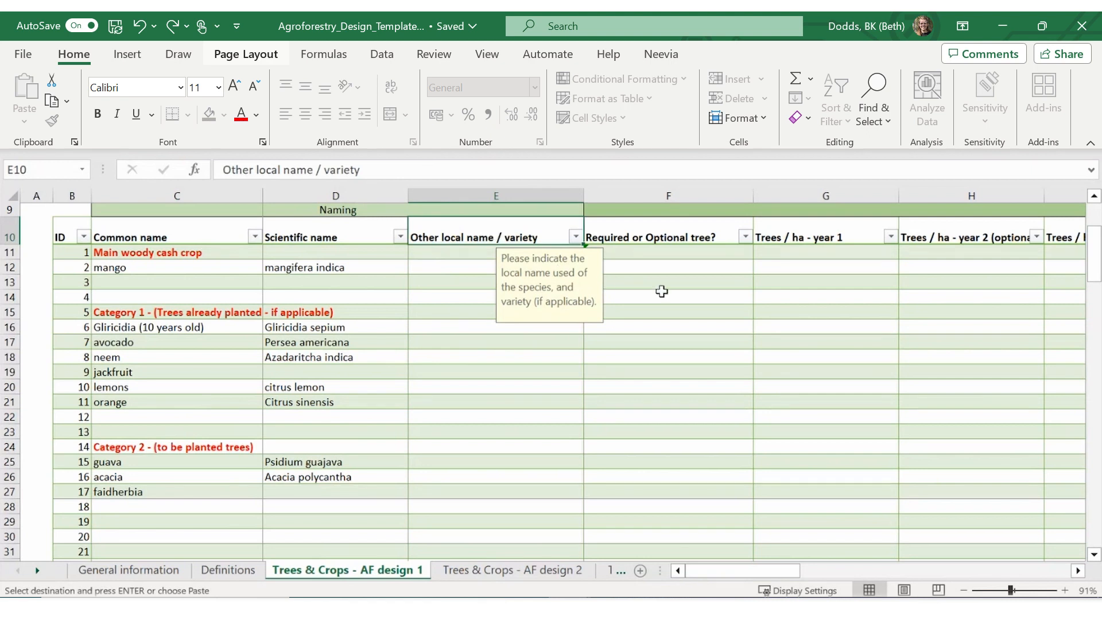
- Mark mango, Gliricidia, avocado, neem and jackfruit as Required, and lemons, orange, guava, acacia and faidherbia as Optional trees
click(676, 268)
click(684, 237)
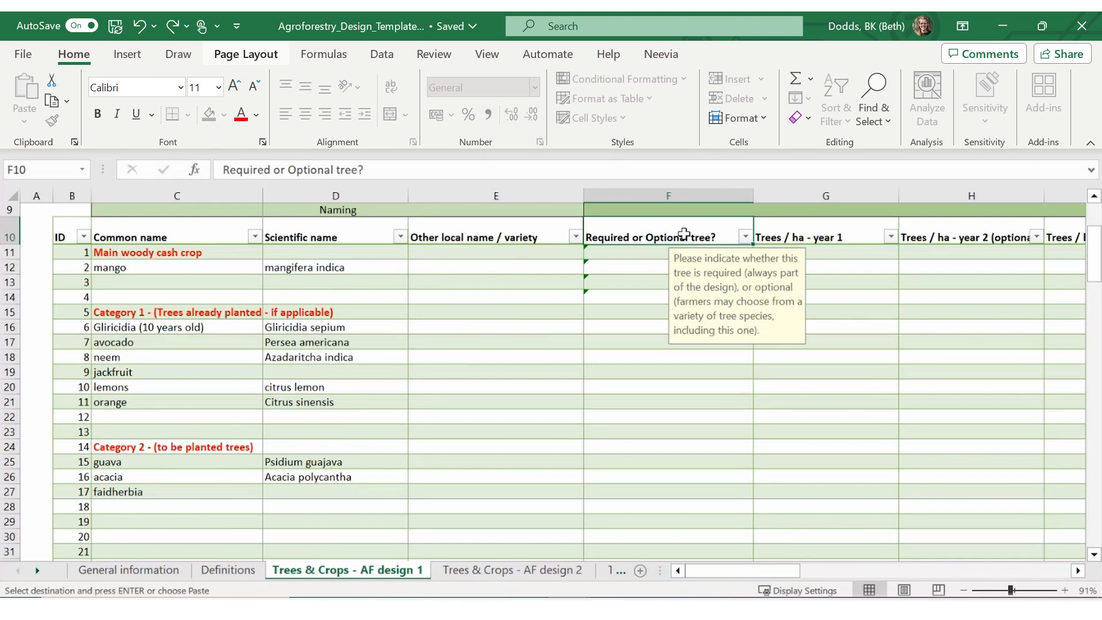
click(637, 267)
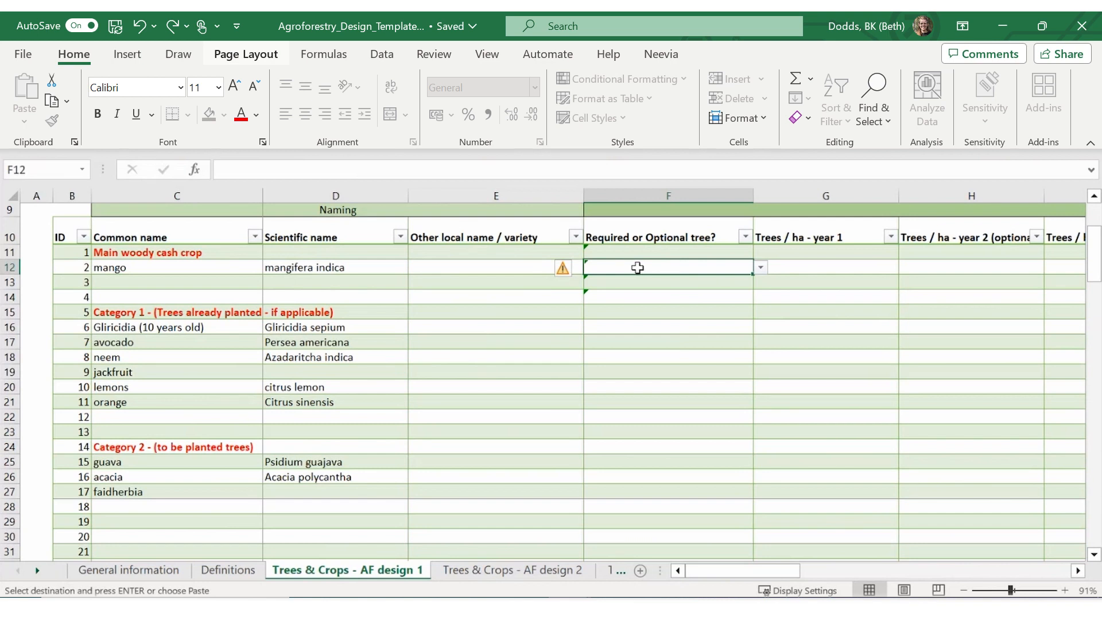
click(760, 267)
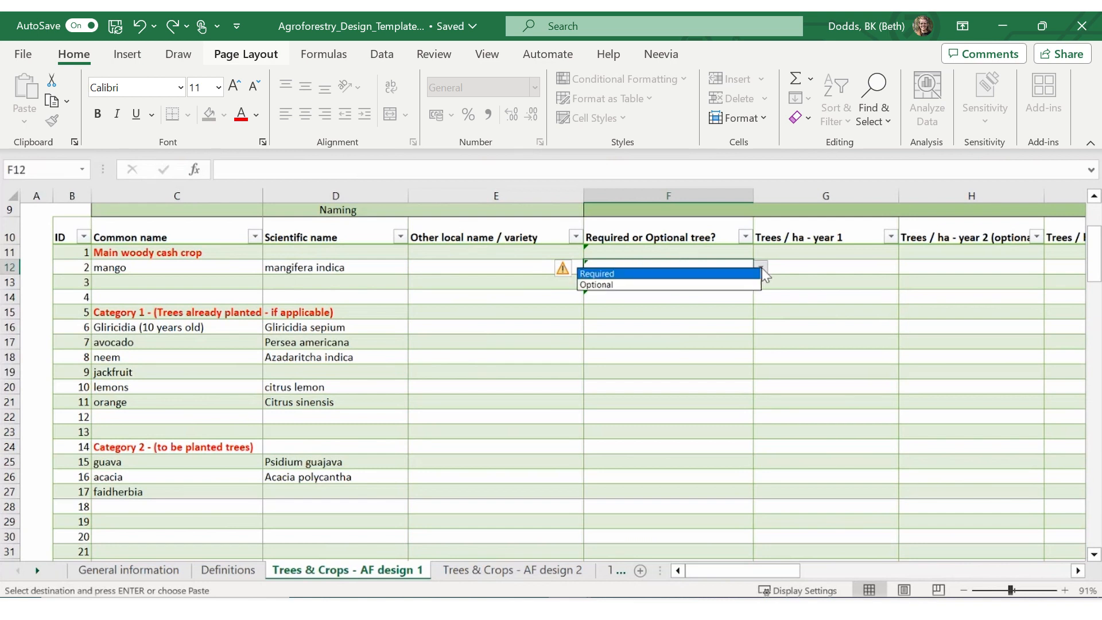
click(699, 274)
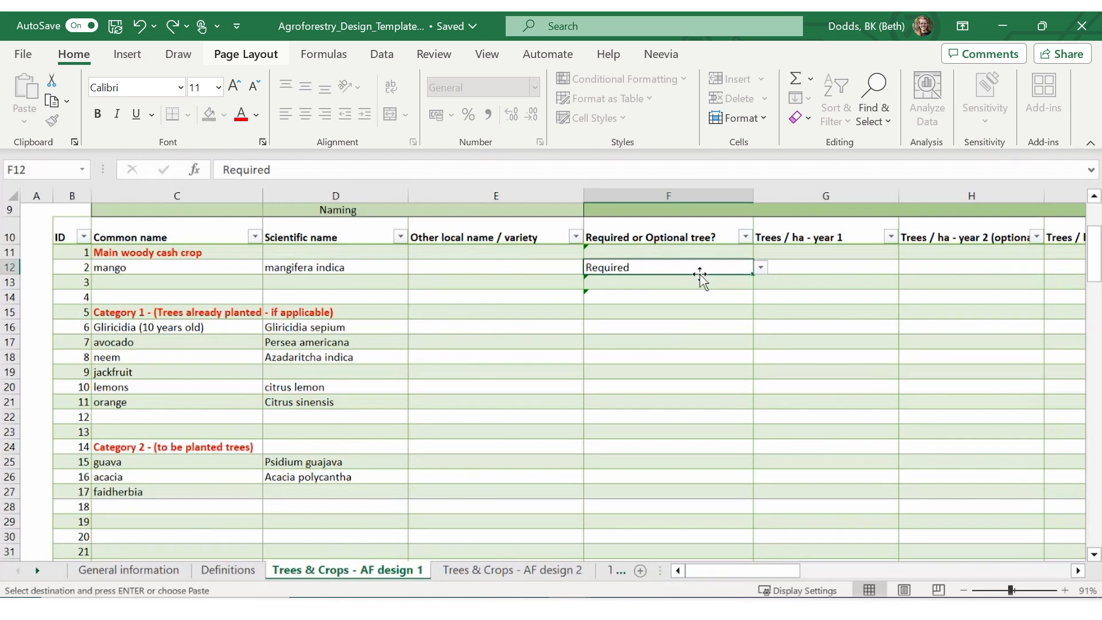
text(Required    Required Required Required Required Optional Optional    Optional Optional Optional)
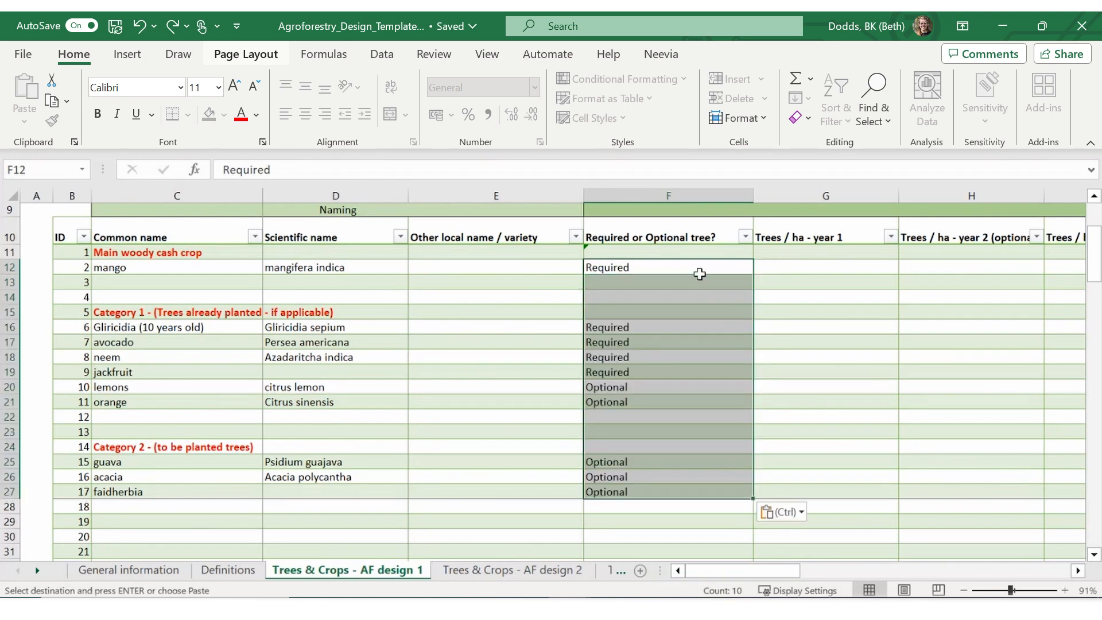
click(699, 274)
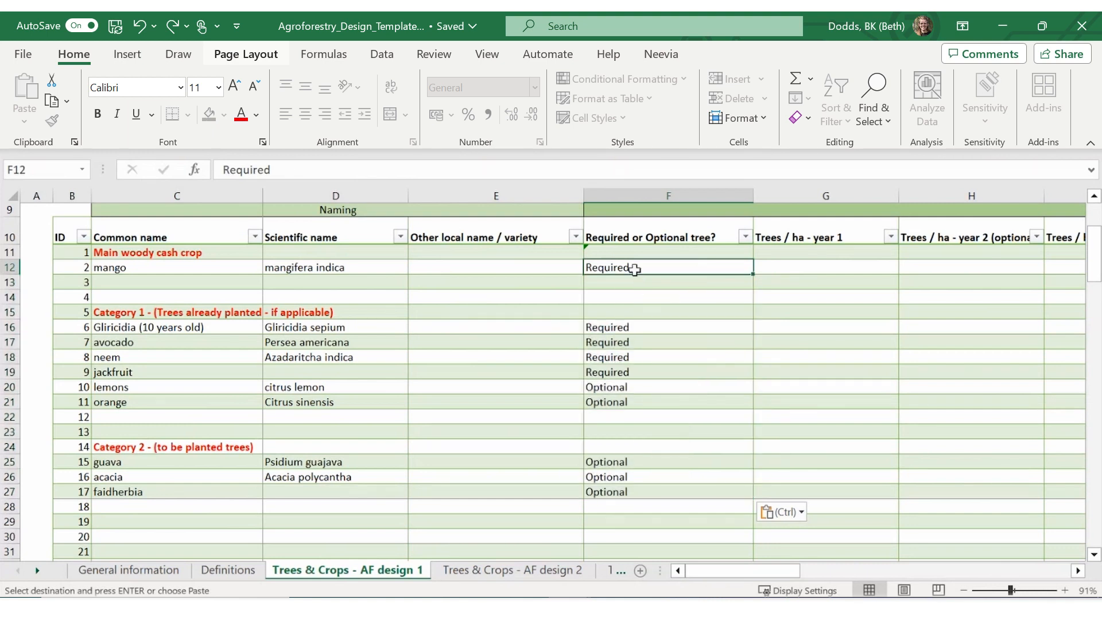
click(605, 389)
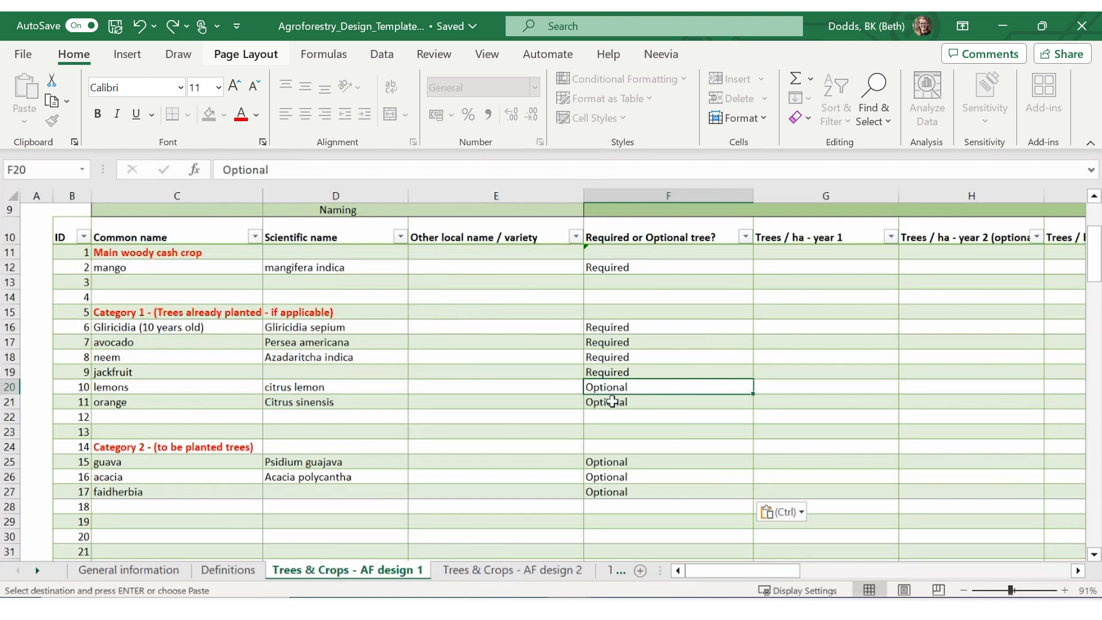
click(611, 401)
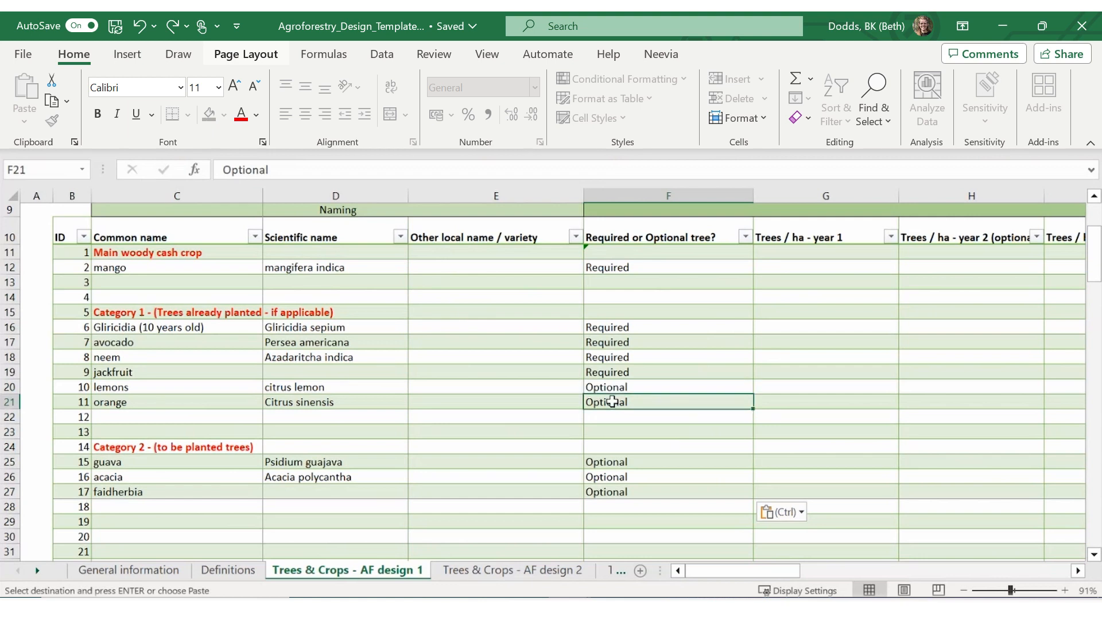
click(625, 460)
click(631, 476)
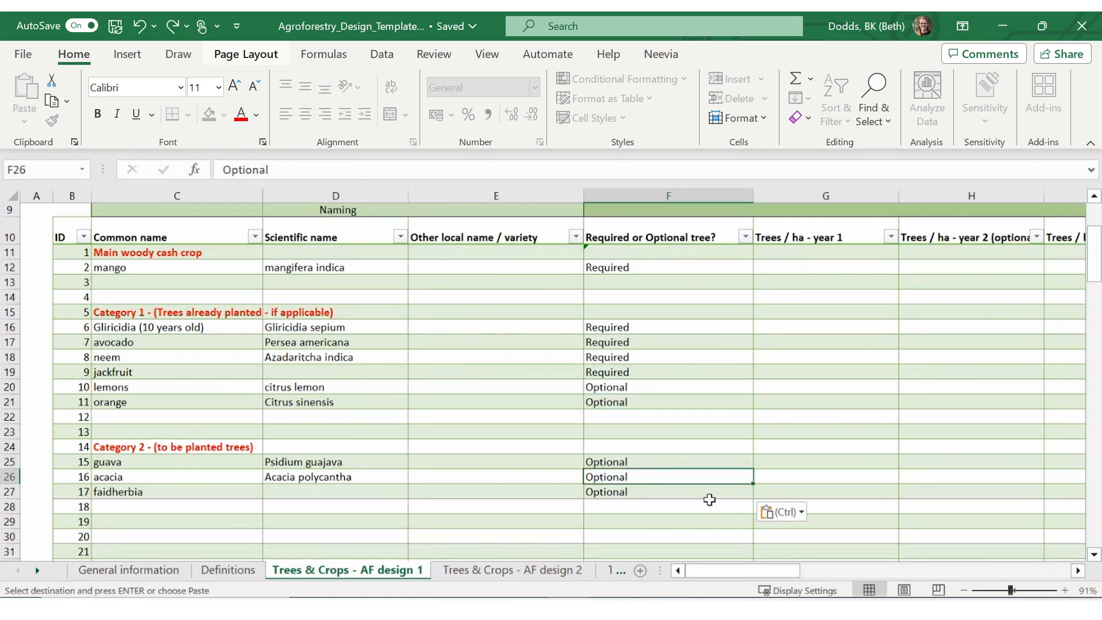
- Enter Trees / ha - year 1: mango 300, Gliricidia 200, avocado 3, neem 5, jackfruit 5, lemons 3, orange 3, guava 6, acacia 15, faidherbia 15
click(1077, 570)
click(1077, 570)
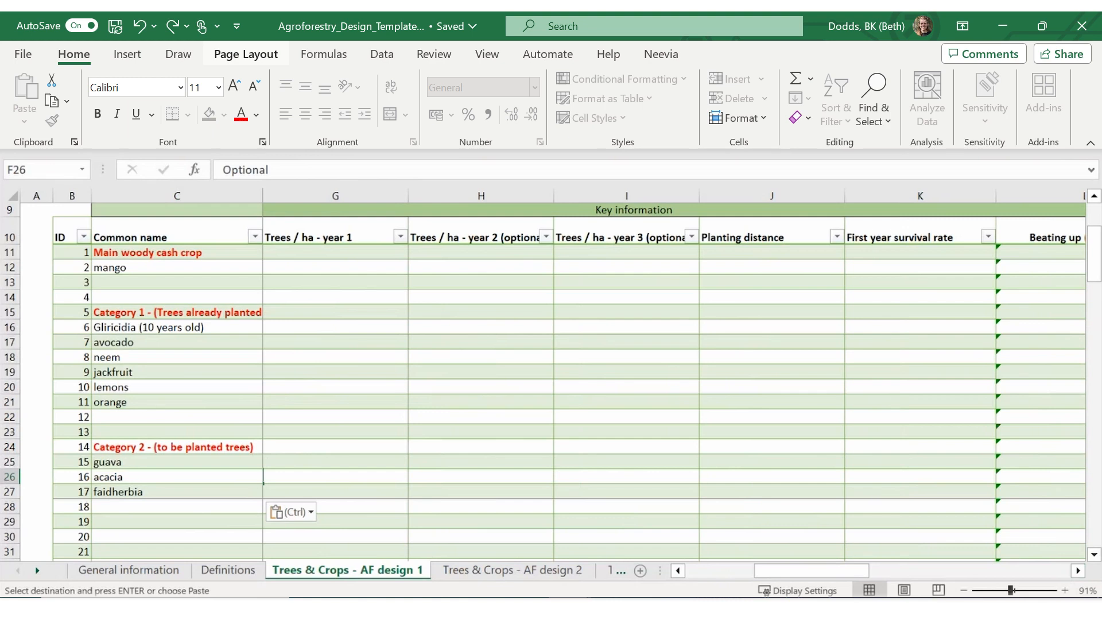
click(301, 228)
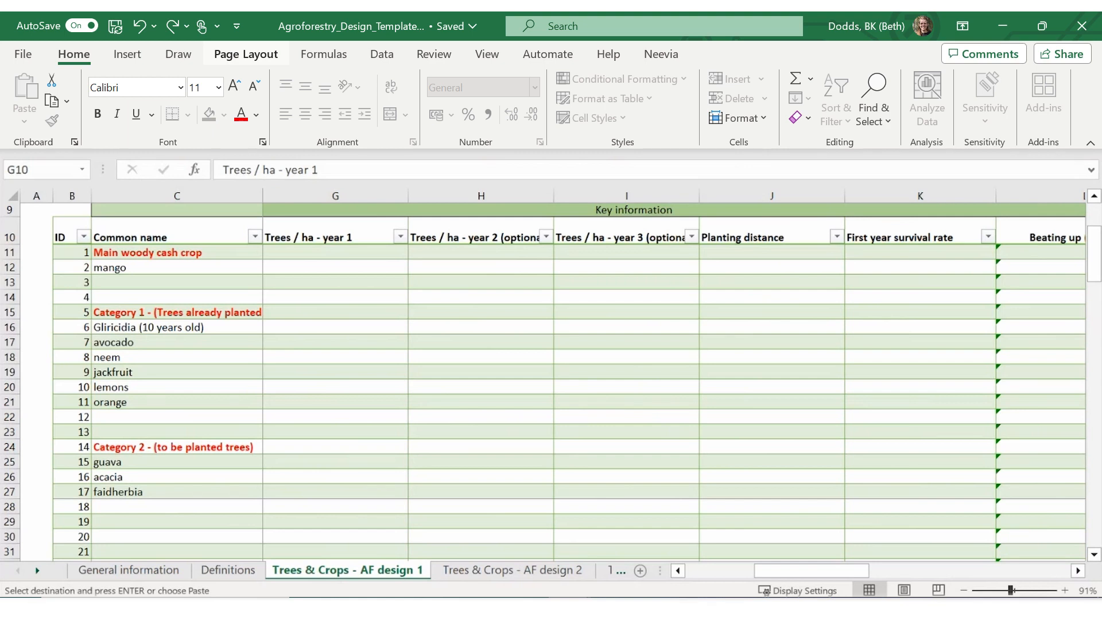
click(353, 268)
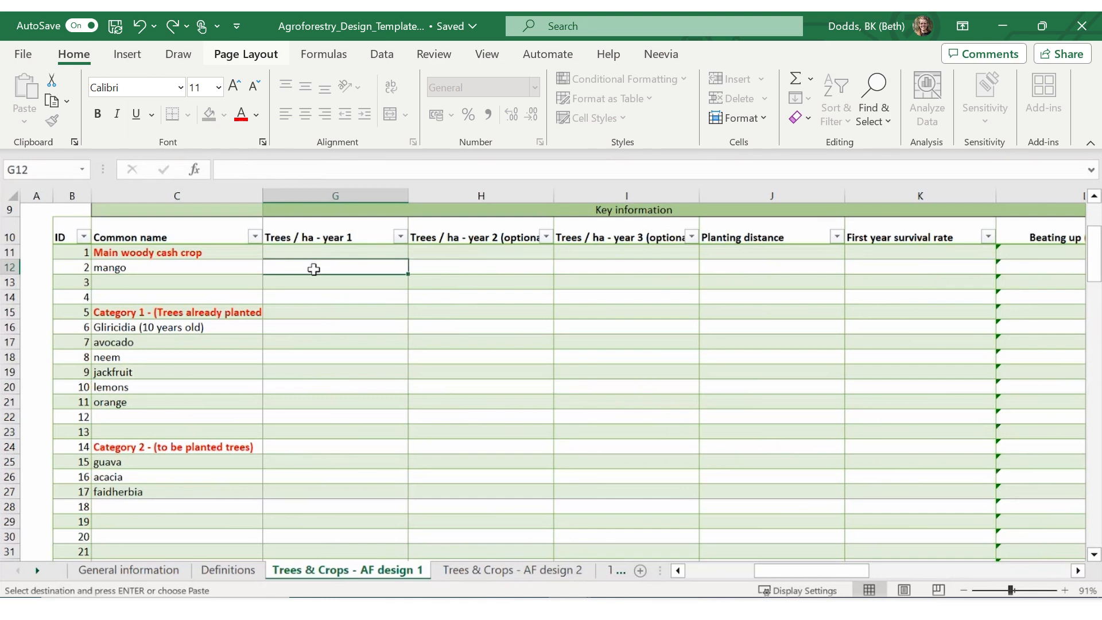
text(300    200 3 5 5 3 3    6 15 15)
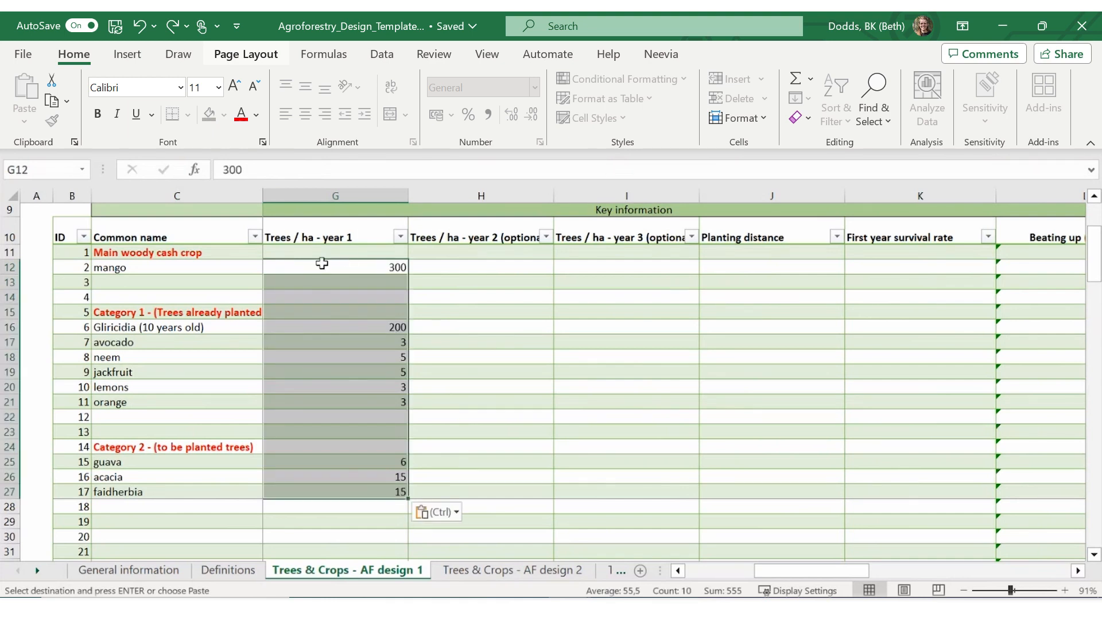
- Examine the Trees / ha - year 2 and Planting distance header notes, and the example lay-out below the Only annual crops table
click(462, 272)
click(491, 231)
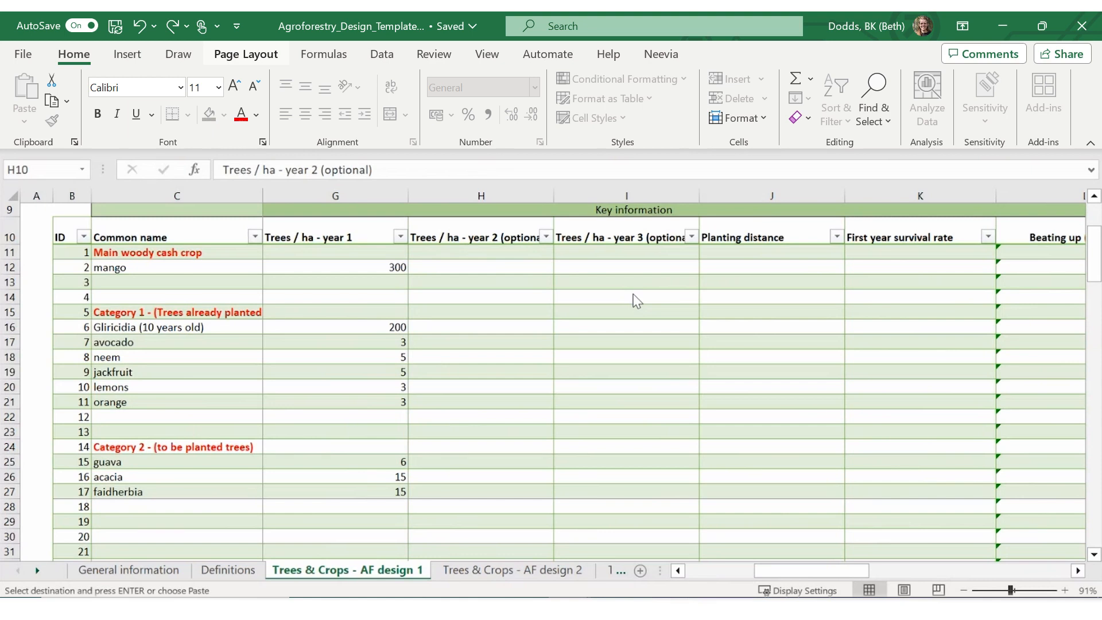
key(ctrl+v)
click(765, 229)
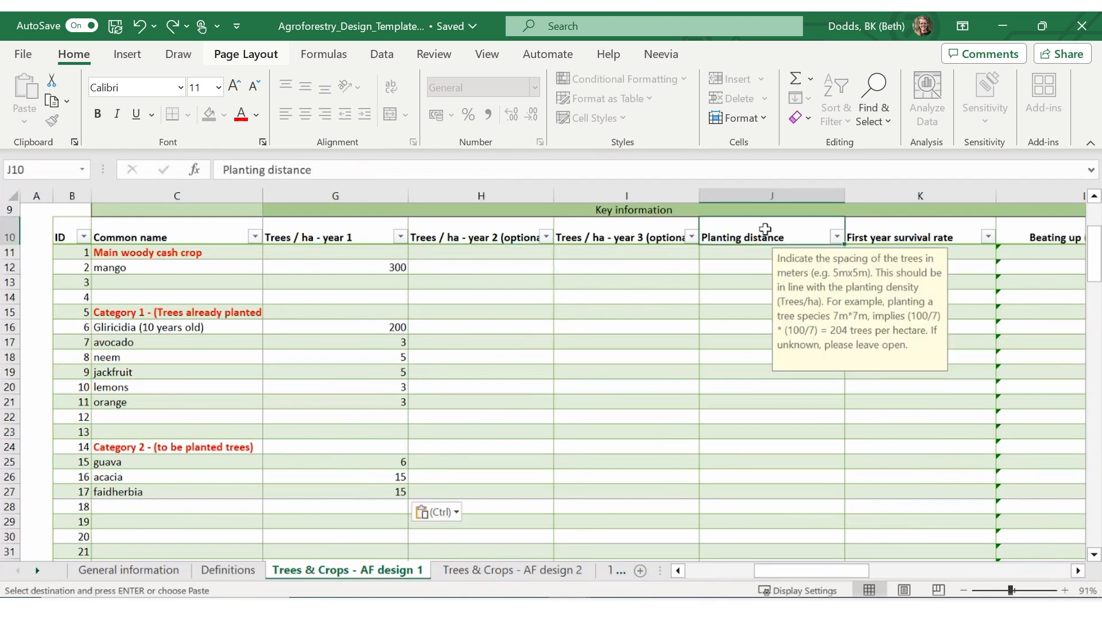
scroll(716, 303, down, 11)
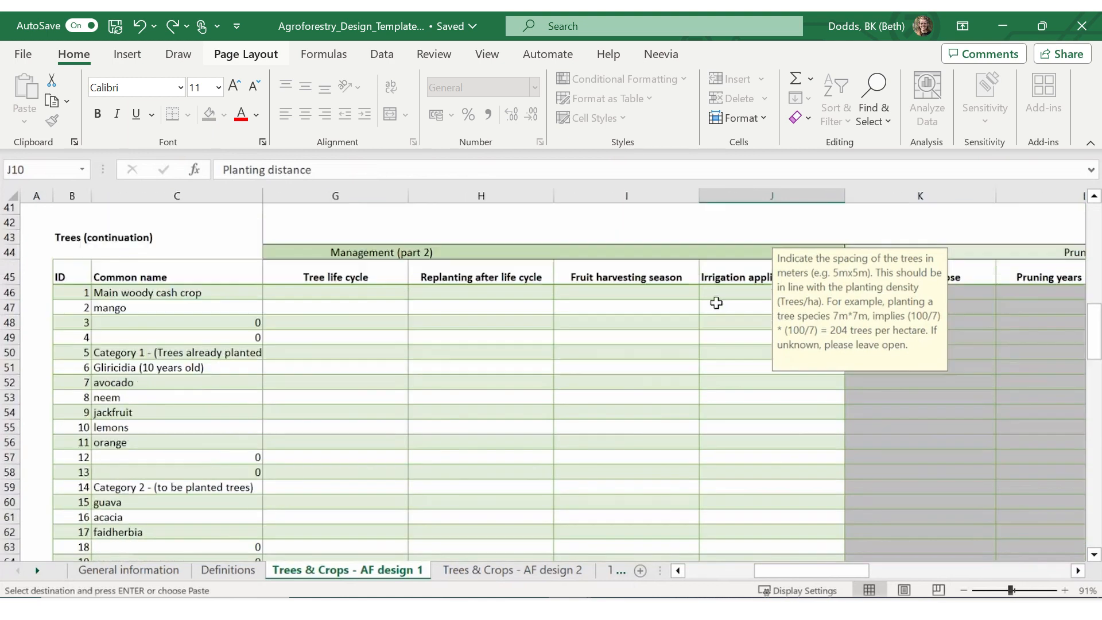
scroll(717, 303, down, 12)
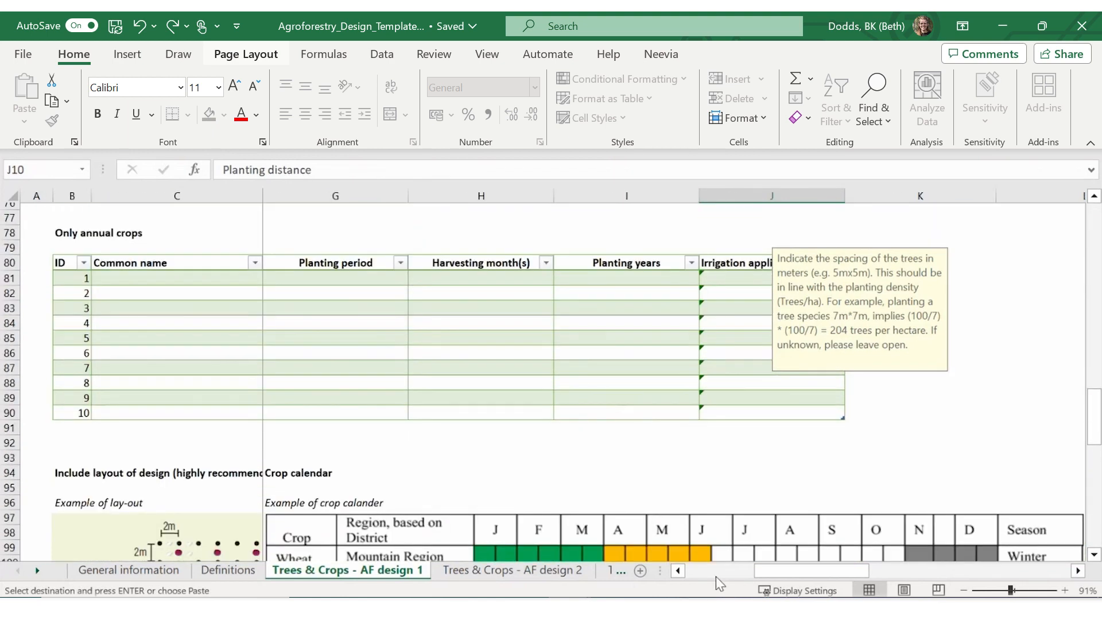
click(678, 569)
click(677, 570)
scroll(425, 390, down, 2)
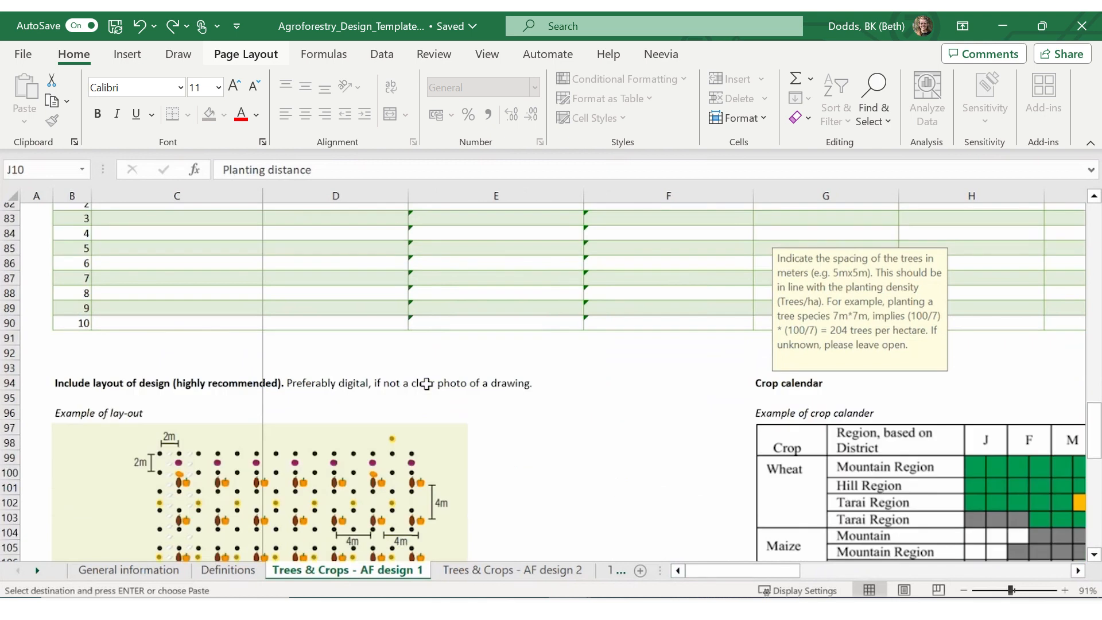
scroll(425, 384, down, 4)
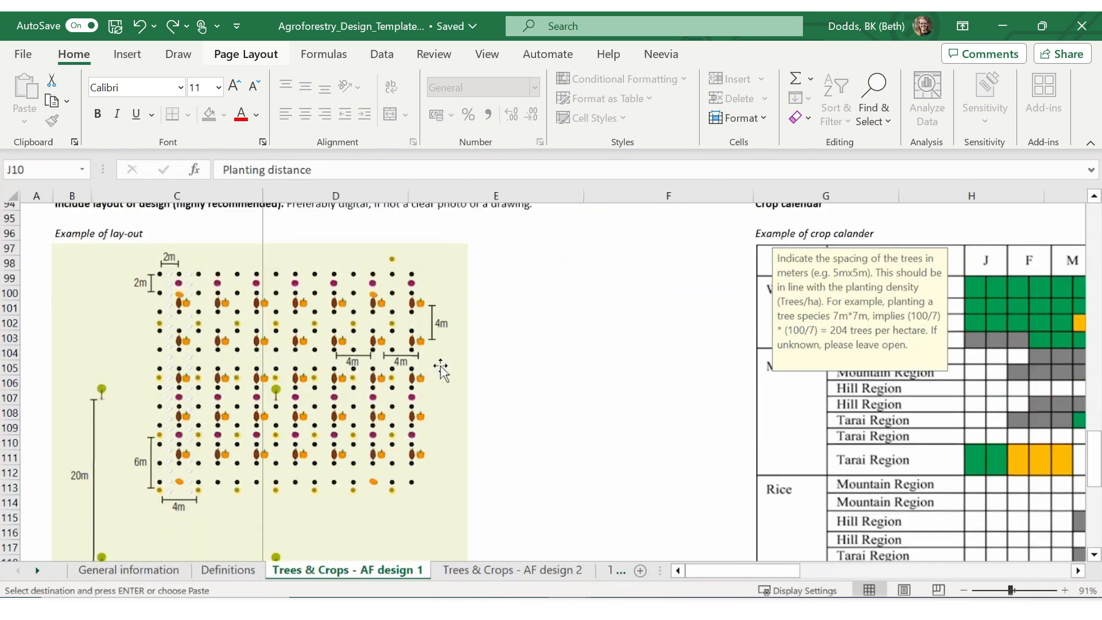
- Enter planting distances: mango and jackfruit 5x5, Gliricidia and avocado 3x3, neem 6x6, lemons and orange 4x4, guava, acacia and faidherbia 4 x 4
scroll(440, 370, down, 2)
scroll(441, 370, up, 1)
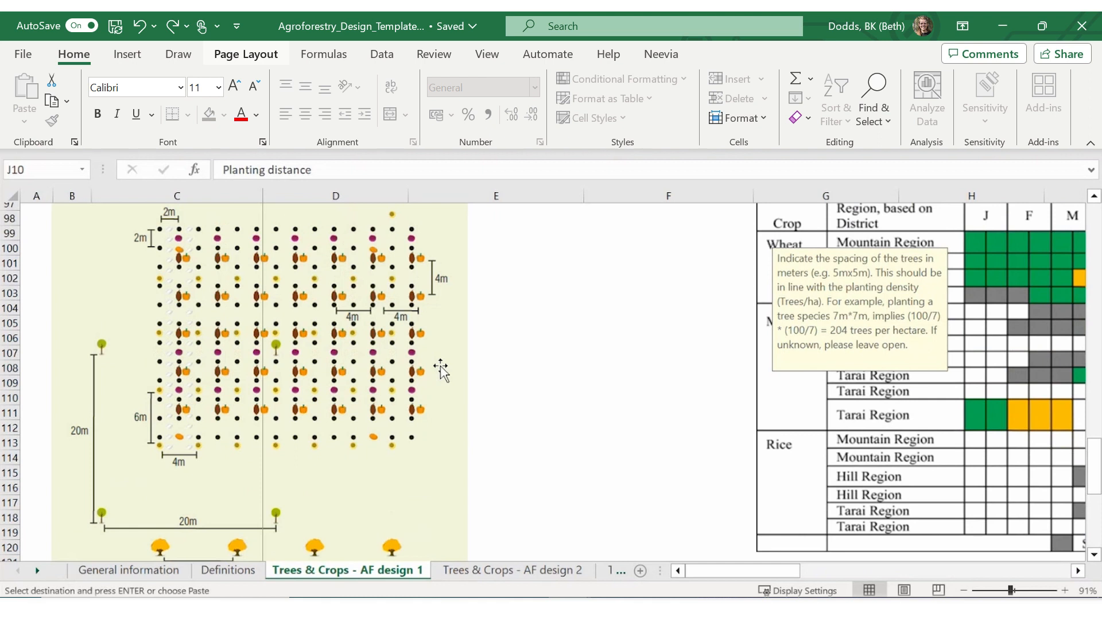
scroll(441, 370, down, 3)
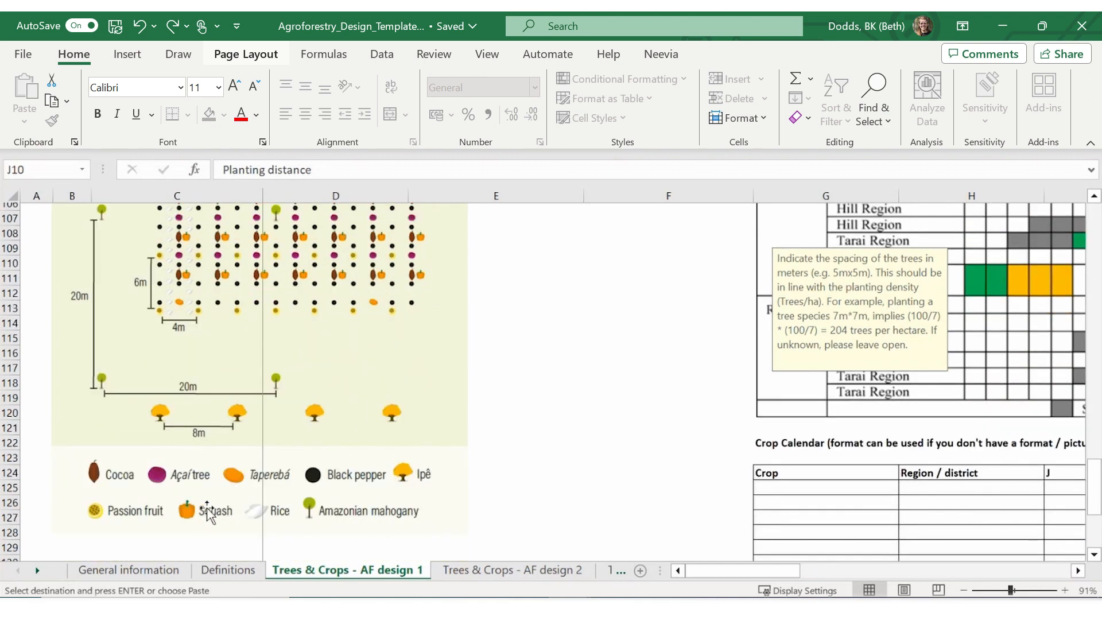
scroll(270, 481, up, 3)
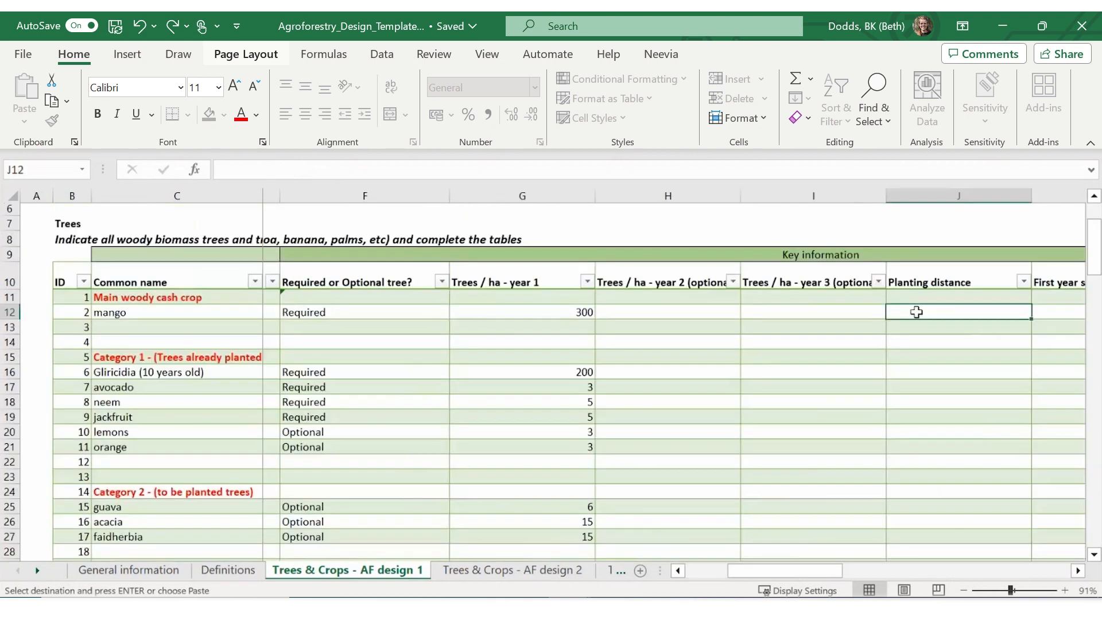
text(5x5    3x3 3x3 6x6 5x5 4x4 4x4    4 x 4 4 x 4 4 x 4)
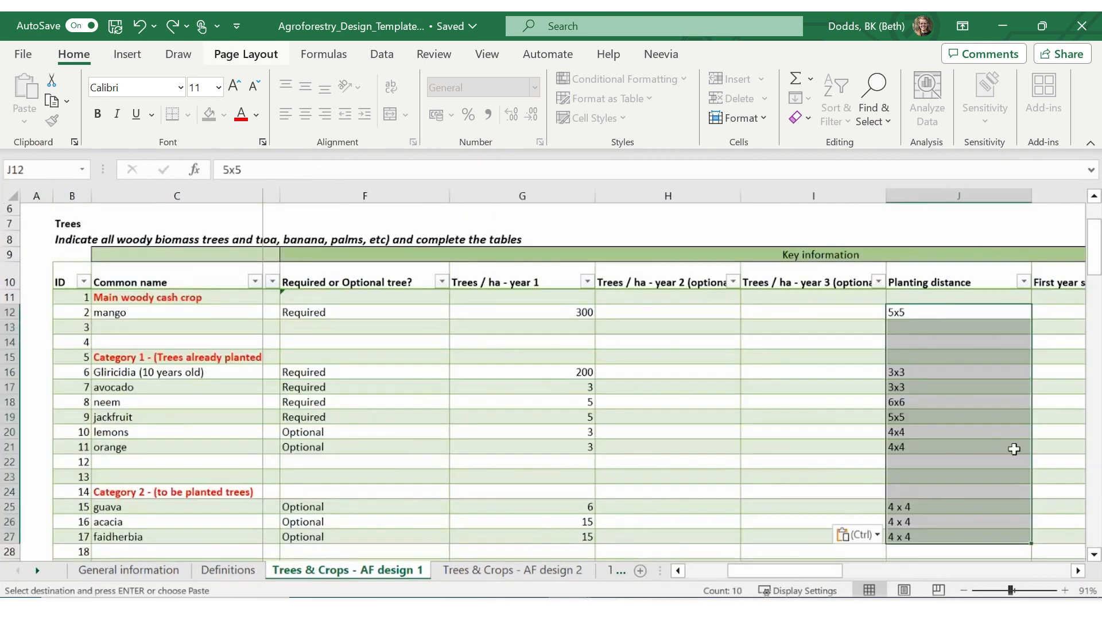
- Enter First year survival rates: 85% for mango, Gliricidia, neem, jackfruit and lemons; 70% for avocado and orange; 80% for guava, acacia and faidherbia
click(1077, 570)
click(1078, 570)
click(1077, 570)
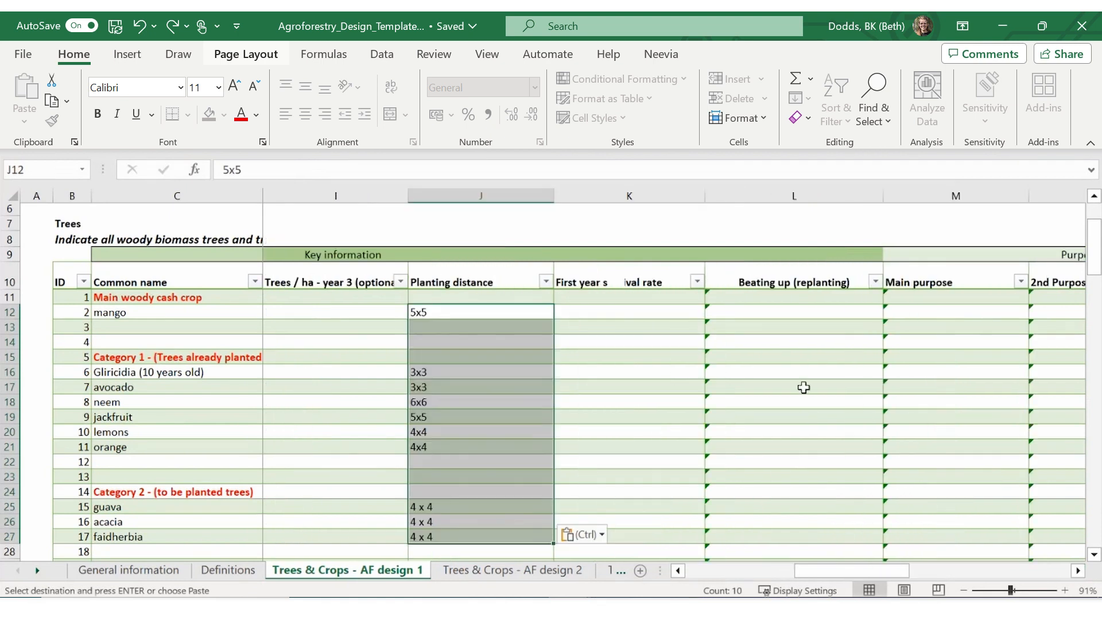
click(643, 275)
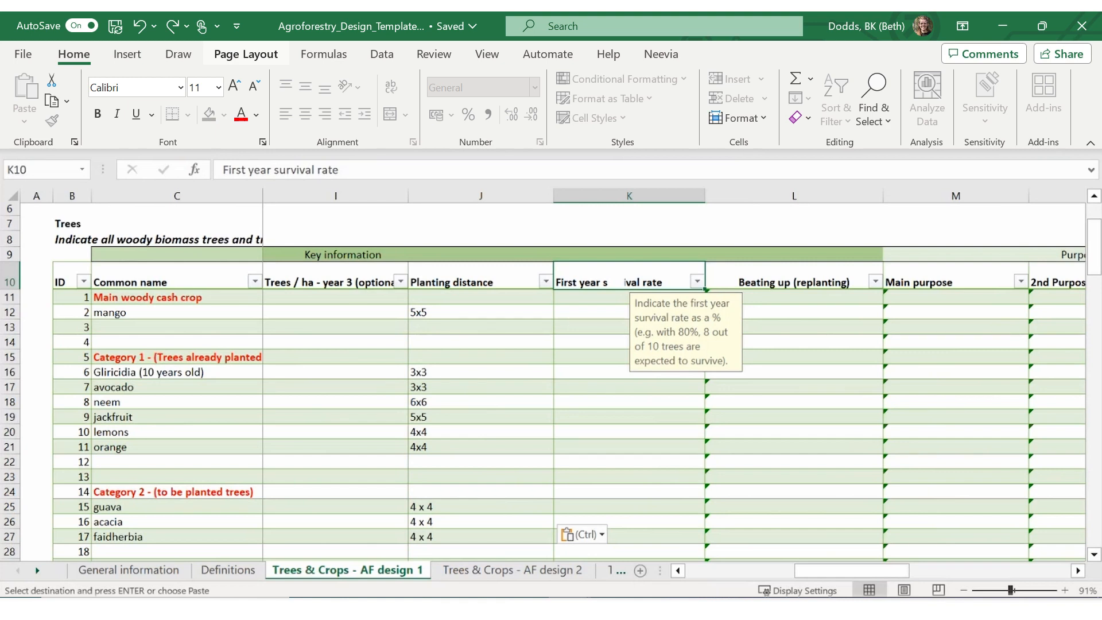
click(793, 276)
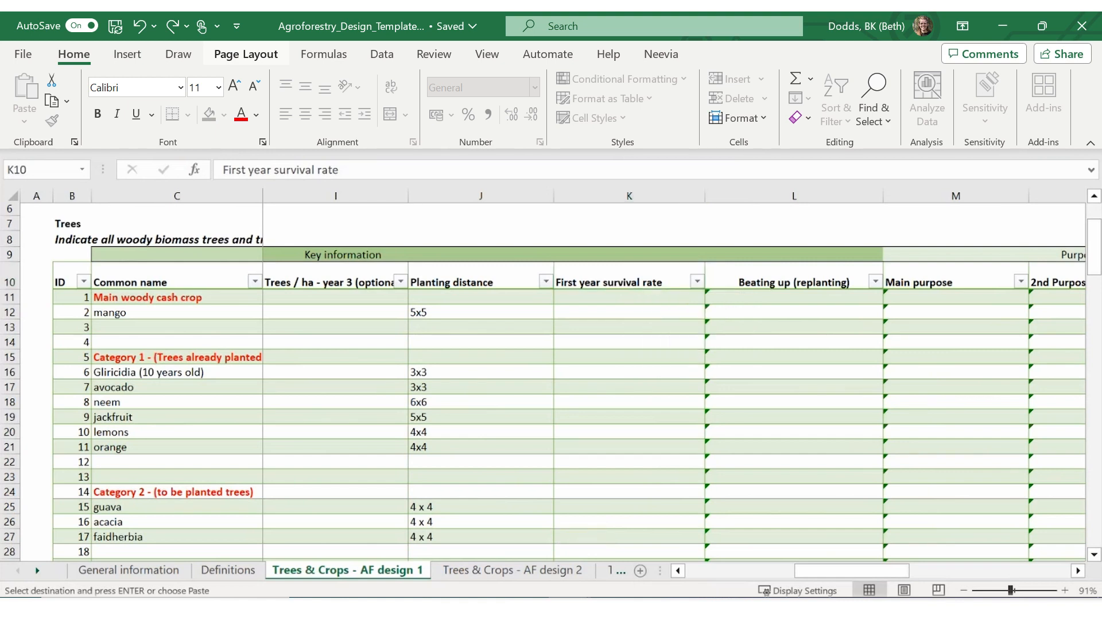
click(627, 314)
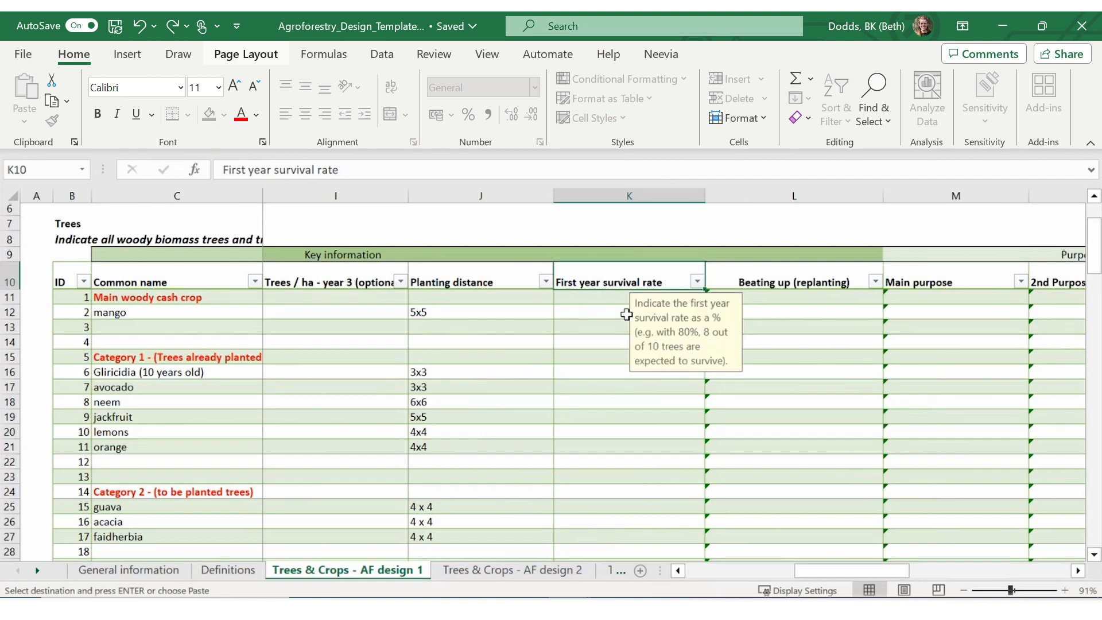
text(85%    85% 70% 85% 85% 85% 70%    80% 80% 80%)
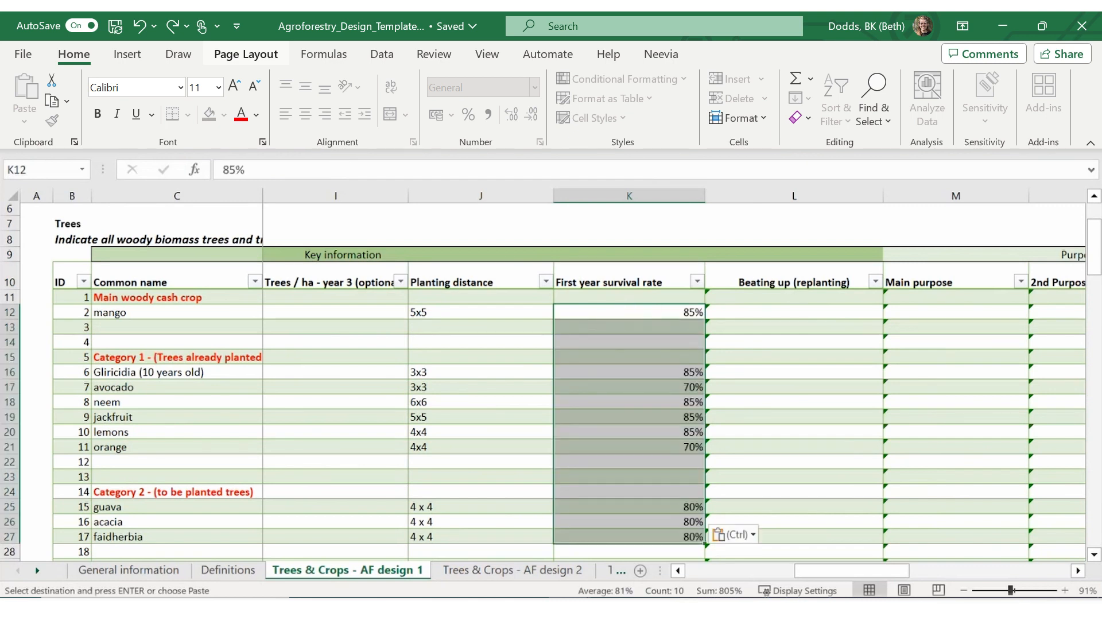
- Check the Beating up (replanting) header note and set replanting to Yes for all ten listed trees
key(alt+Tab)
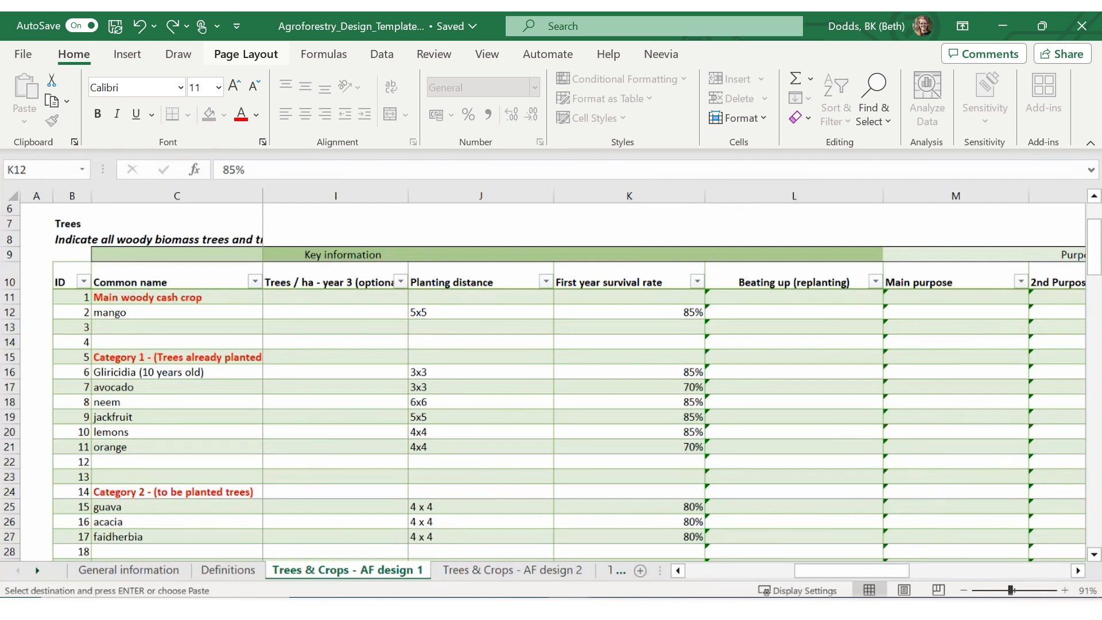
click(805, 278)
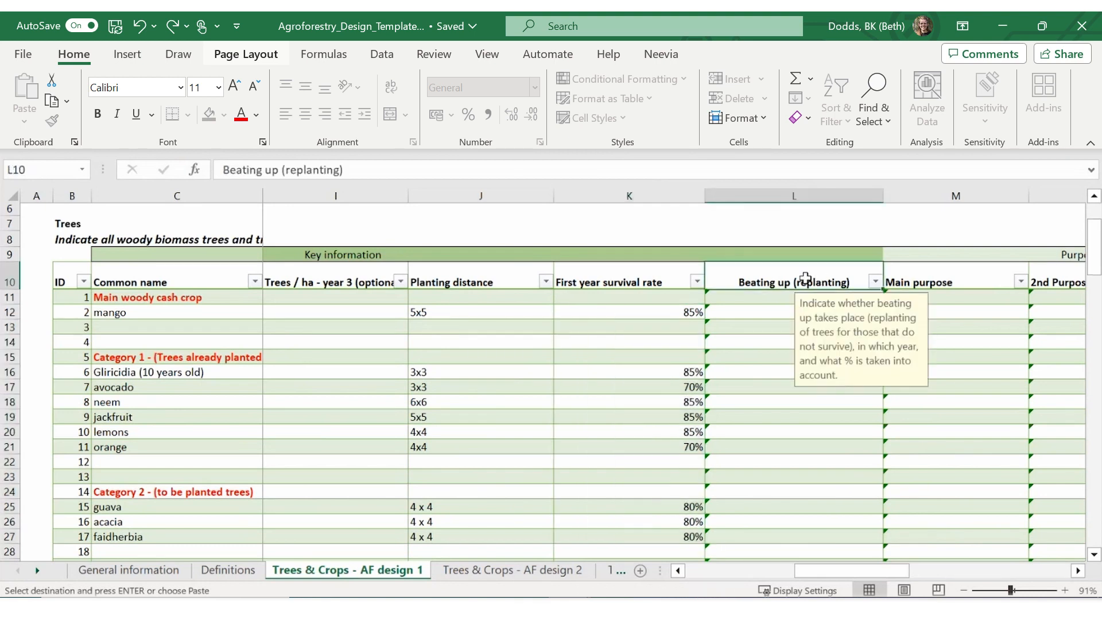
click(770, 312)
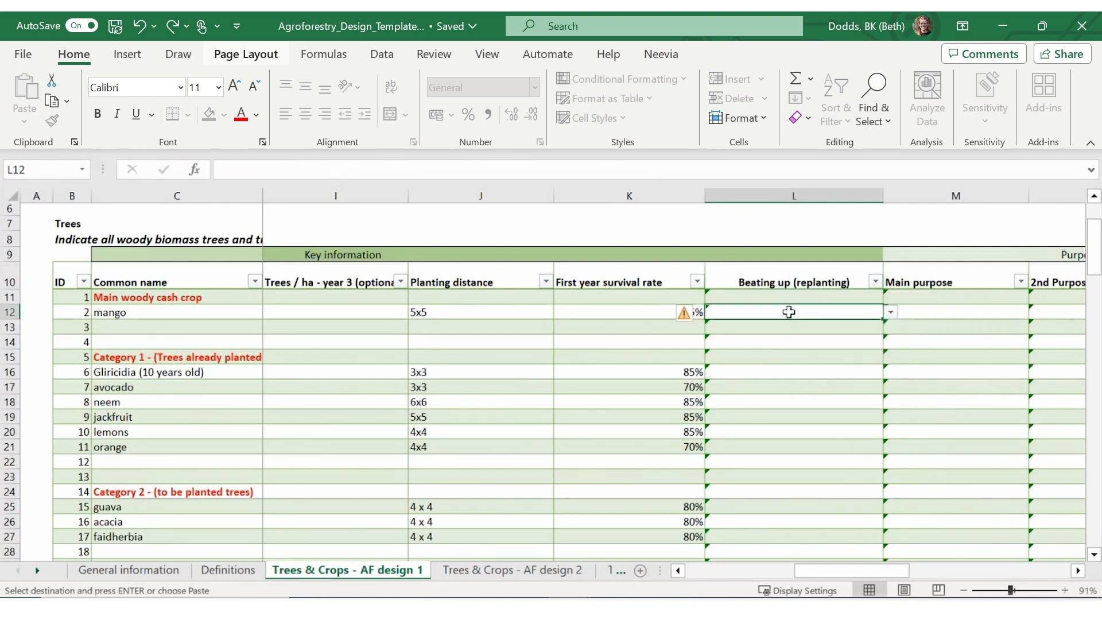
click(890, 311)
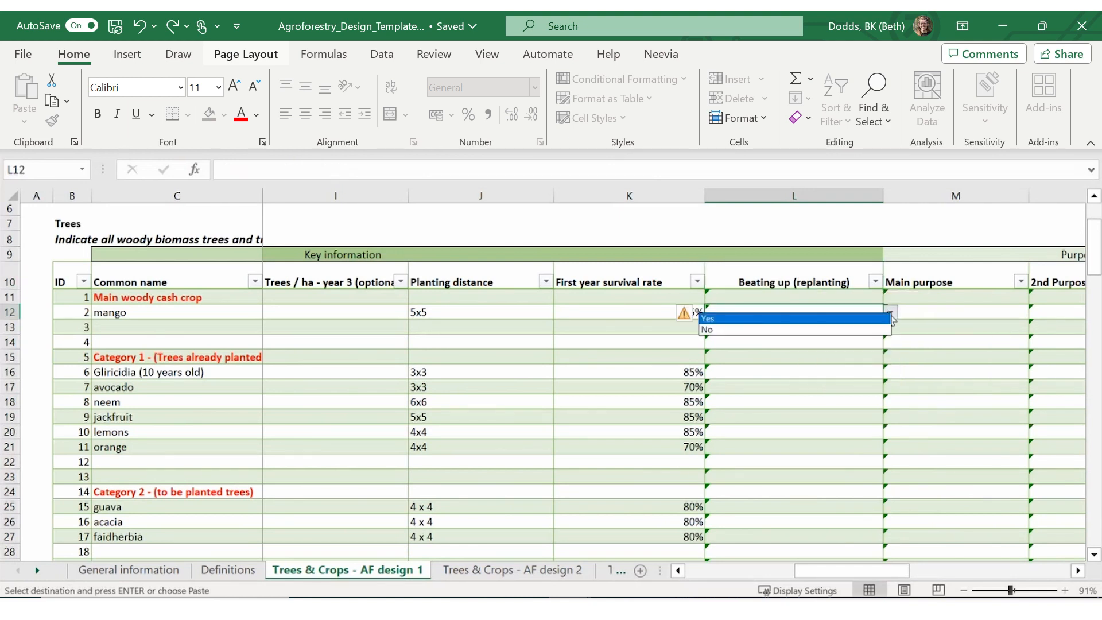
click(841, 319)
key(ctrl+v)
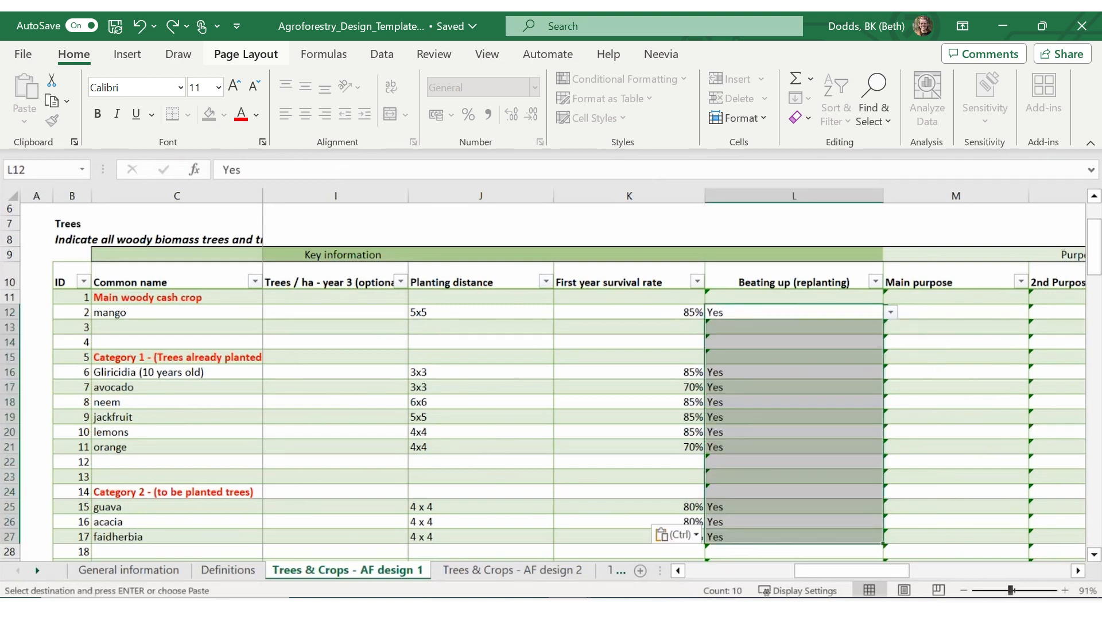
- Set Main purpose: Commercial (fruit, nut, coffee) for mango, avocado, jackfruit, lemons, orange; Nitrogen-fixation for Gliricidia, faidherbia; Medicinal for neem; Fuel wood for guava; Timber for acacia
click(1078, 571)
click(1078, 571)
click(1078, 571)
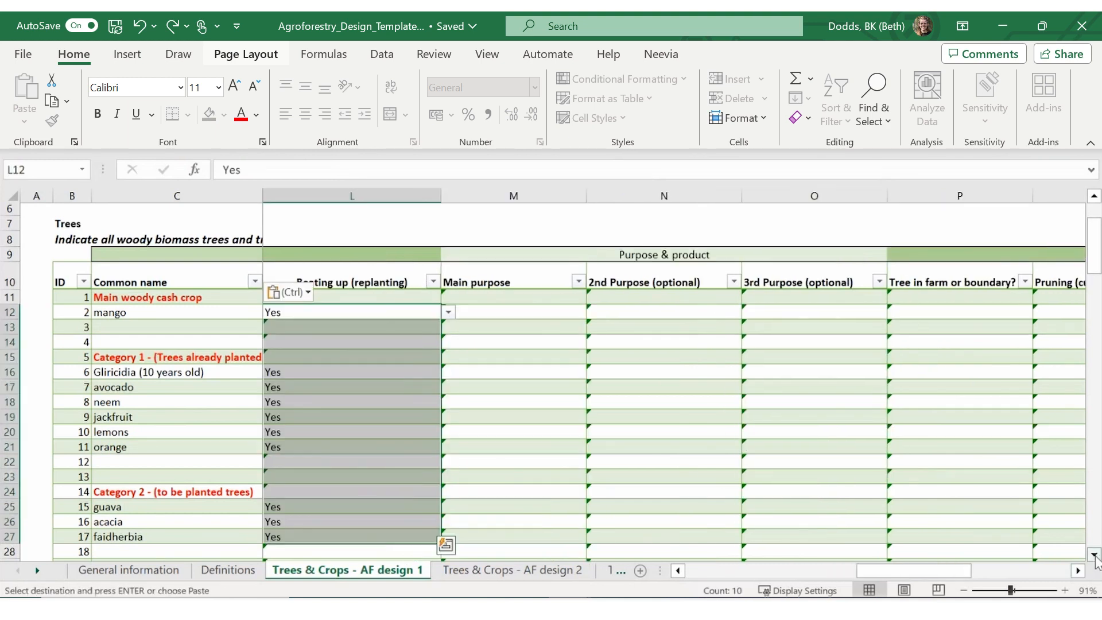
click(1094, 555)
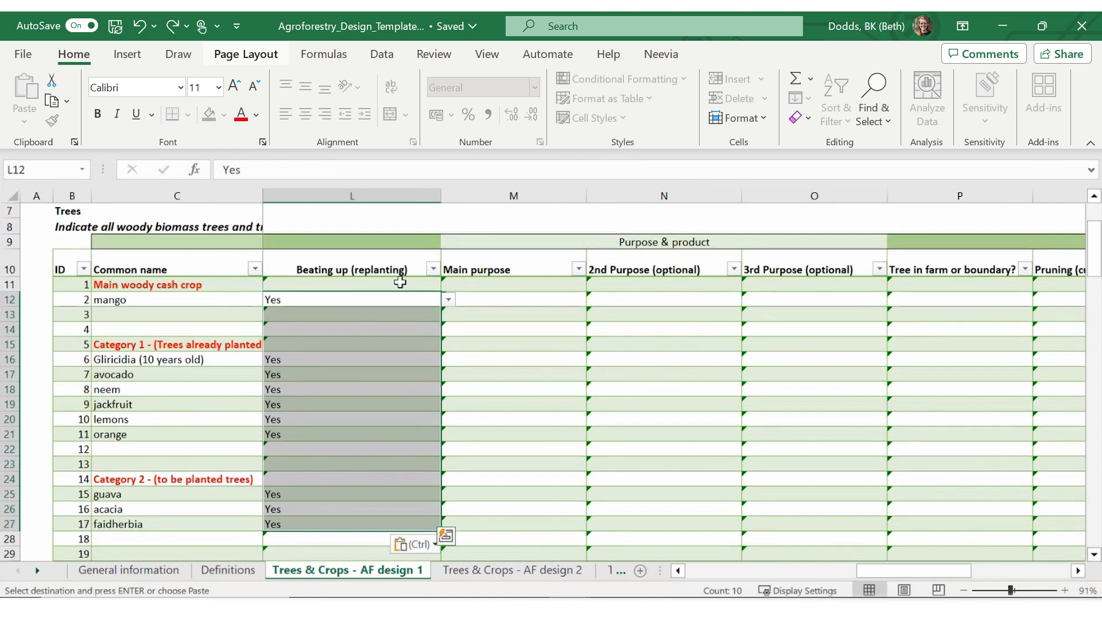
click(495, 298)
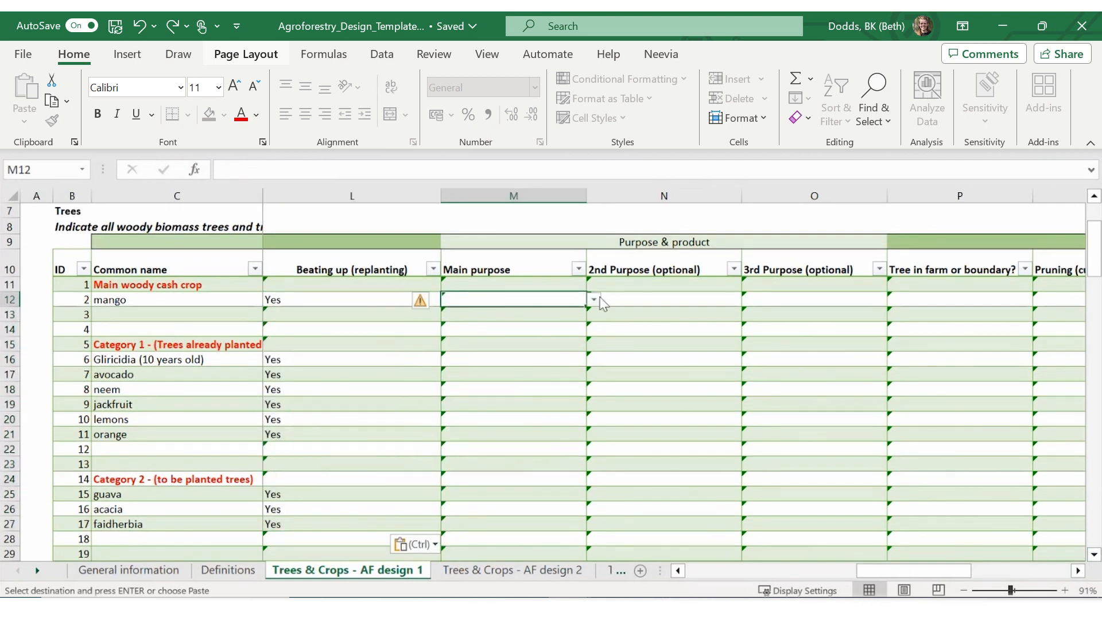
click(594, 300)
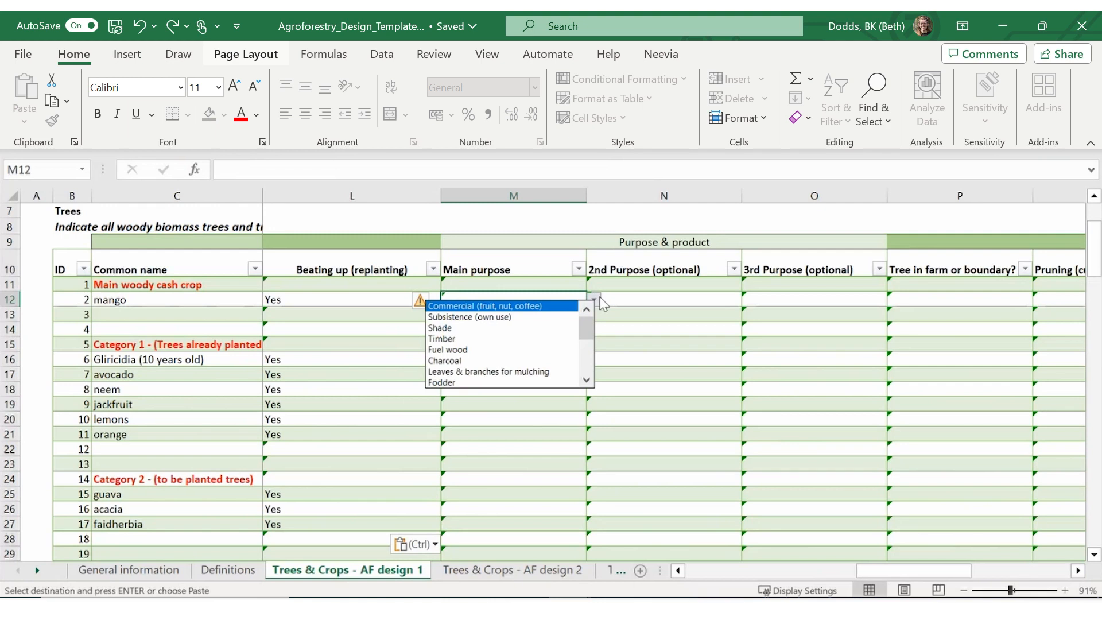
click(599, 298)
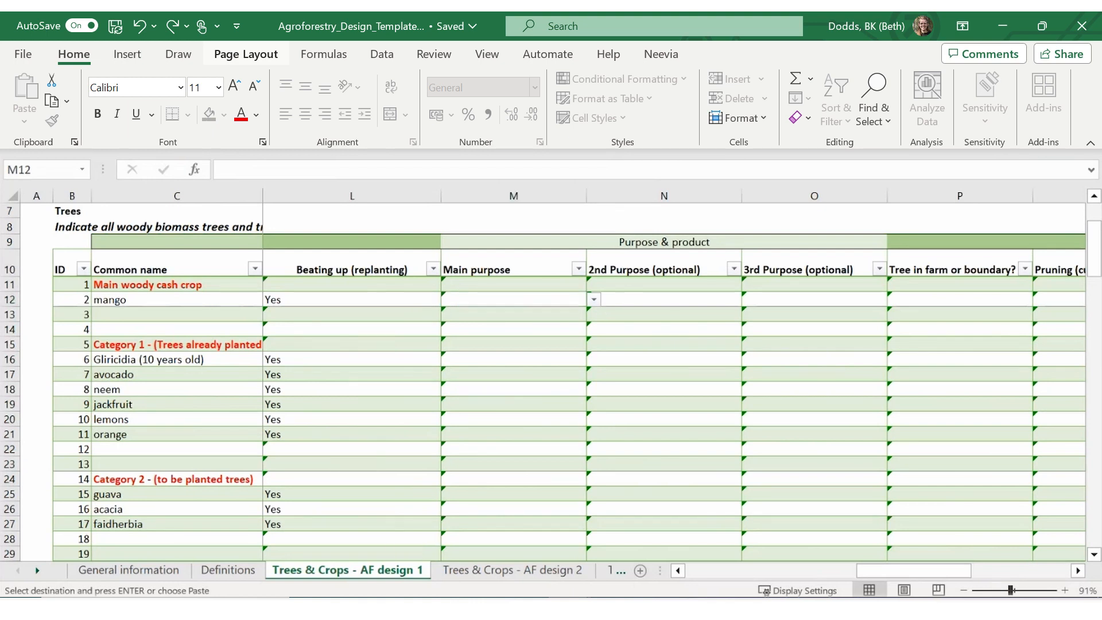
key(ctrl+v)
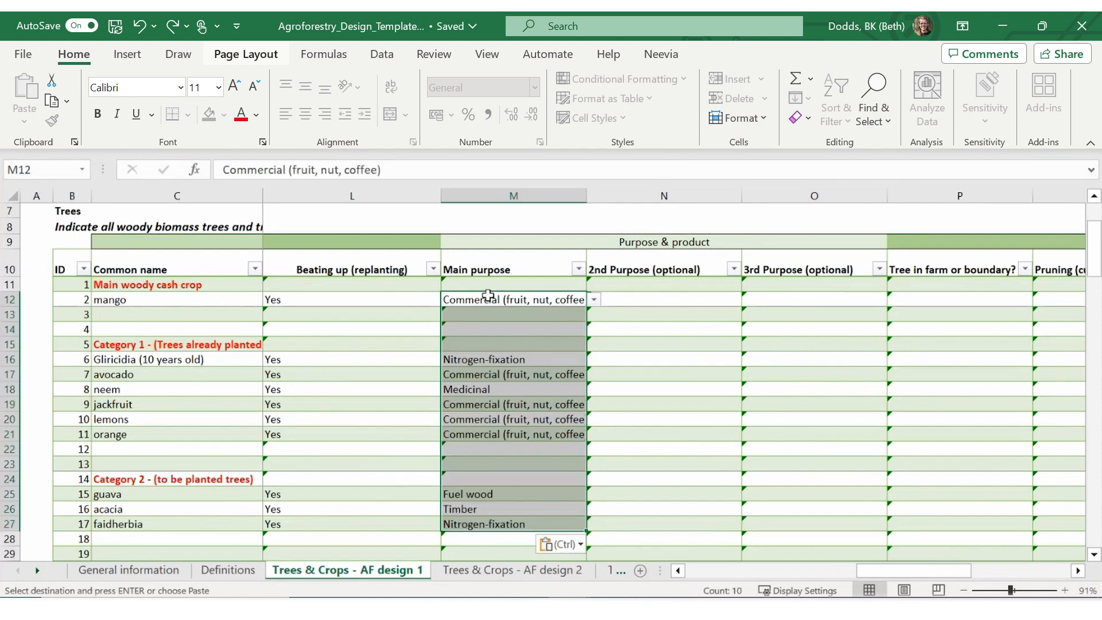
click(487, 295)
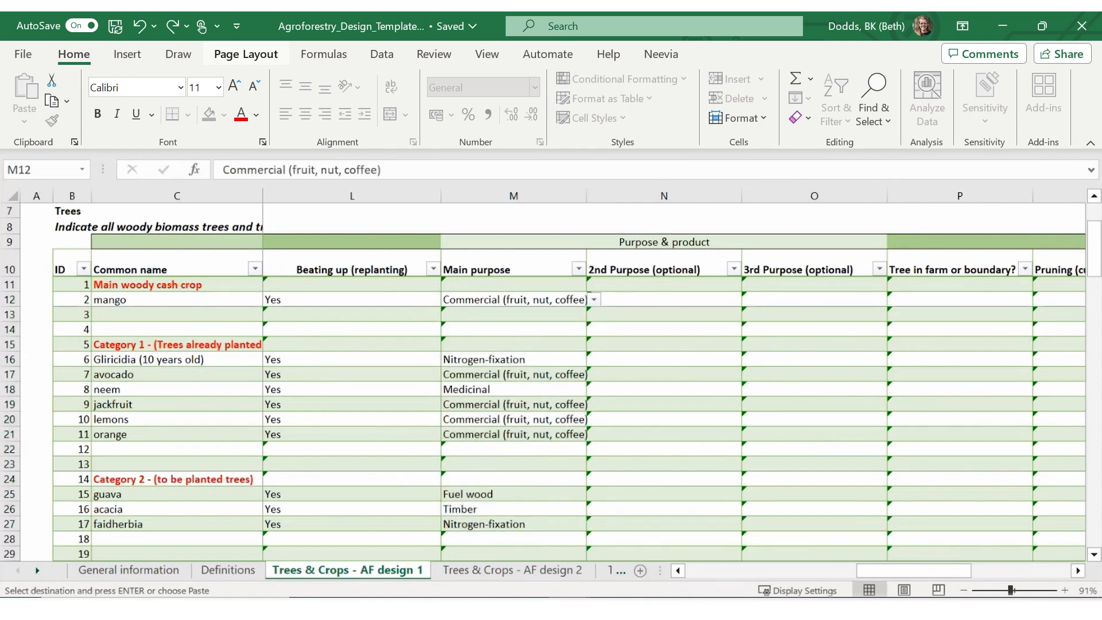
- Set 2nd purposes (mango Subsistence; neem Leaves & branches for mulching; faidherbia Fuel wood) and, for avocado, jackfruit, lemons and orange, Subsistence with Shade third
click(632, 297)
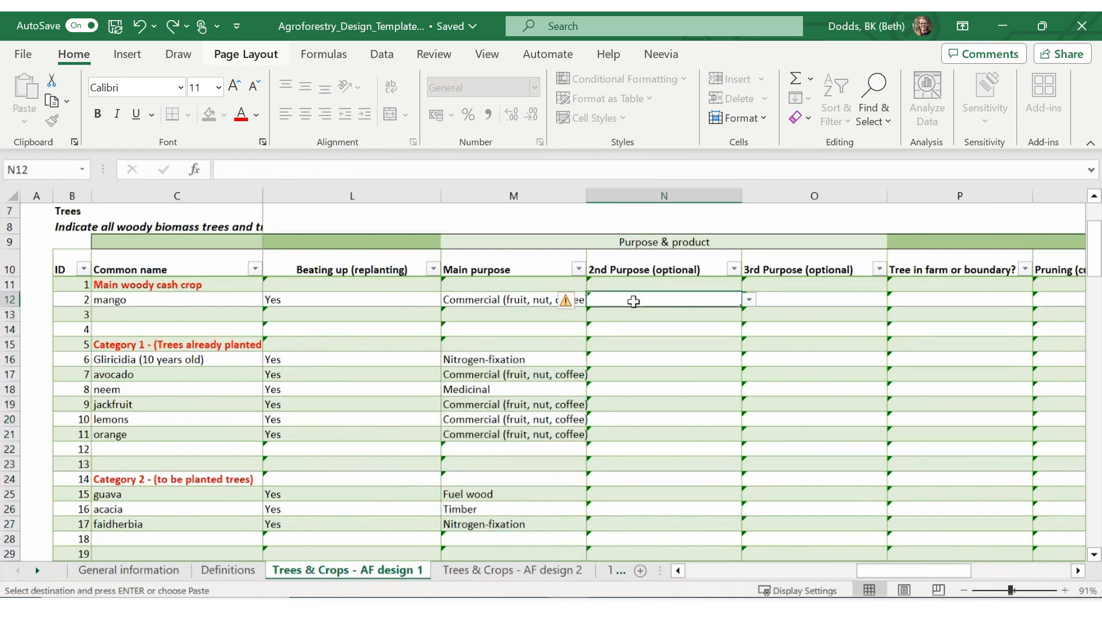
text(Subsistence (own use)	 	 	 	 	 Subsistence (own use)	Shade Leaves & branches for mulching	 Subsistence (own use)	Shade Subsistence (own use)	Shade Subsistence (own use)	Shade 	 	 	 	 	 Fuel wood)
click(482, 332)
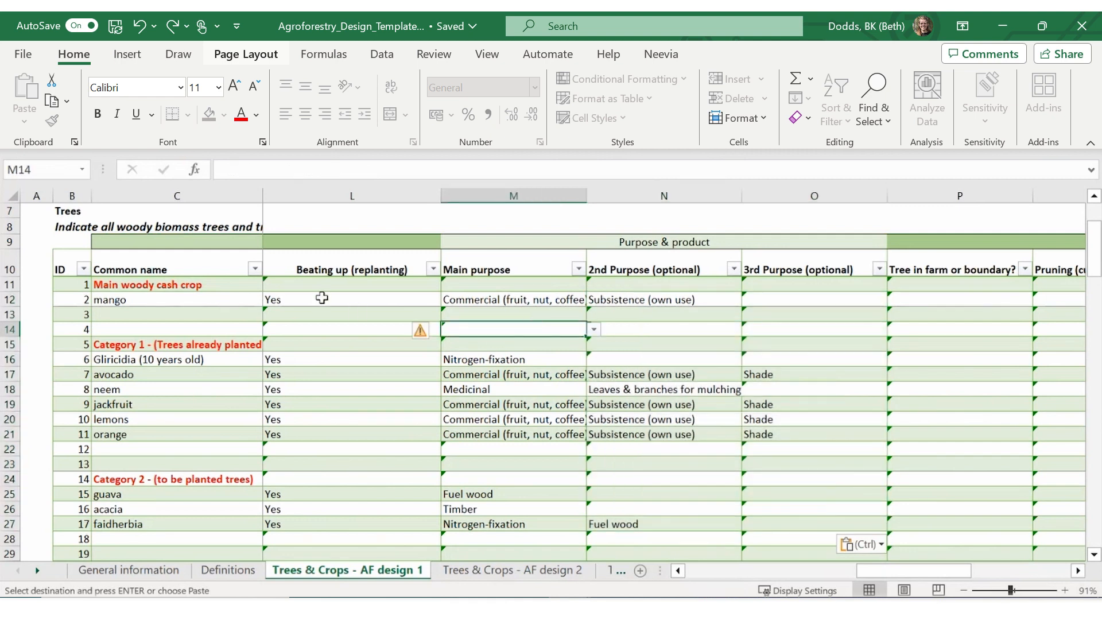
click(516, 300)
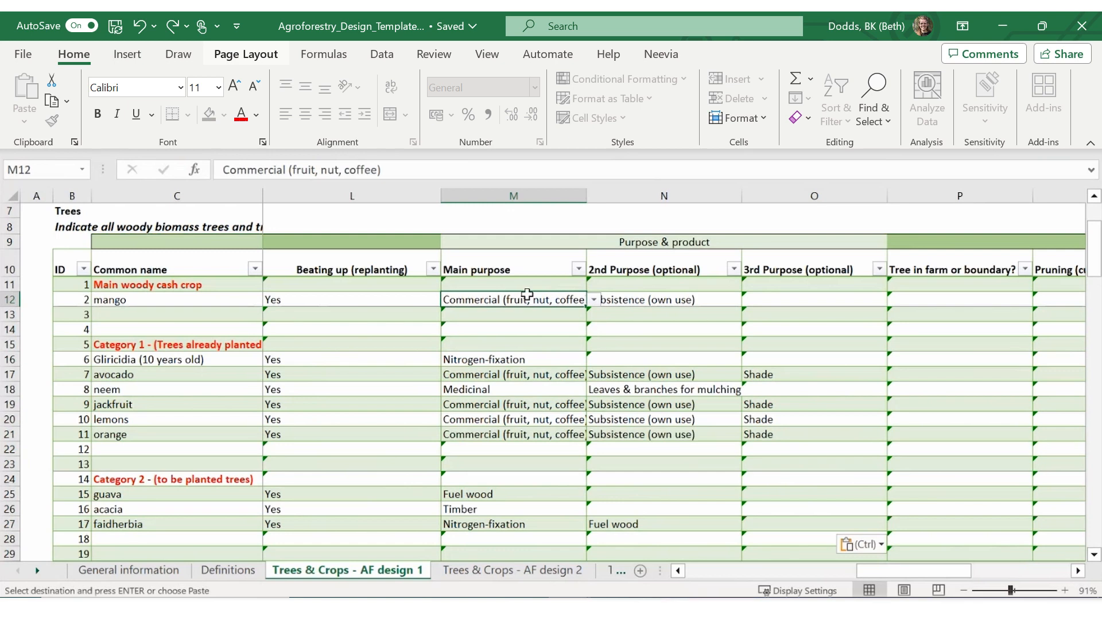
click(681, 300)
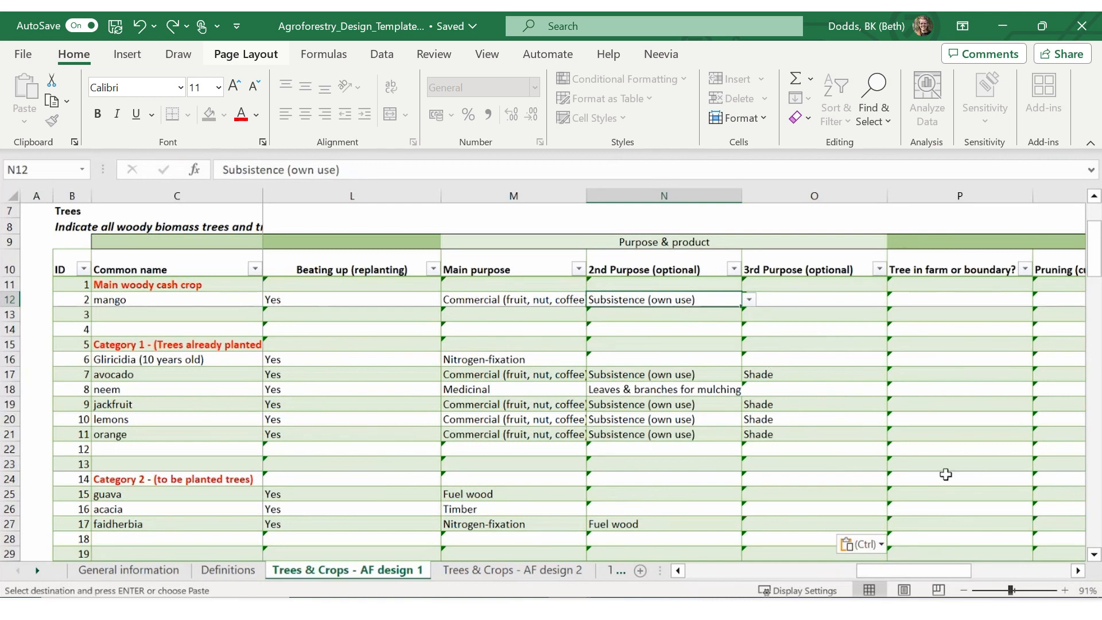
- Set tree location: Only boundary for Gliricidia, Both boundary and in farmland for guava, acacia and faidherbia, Only in farmland for the other trees
click(1079, 570)
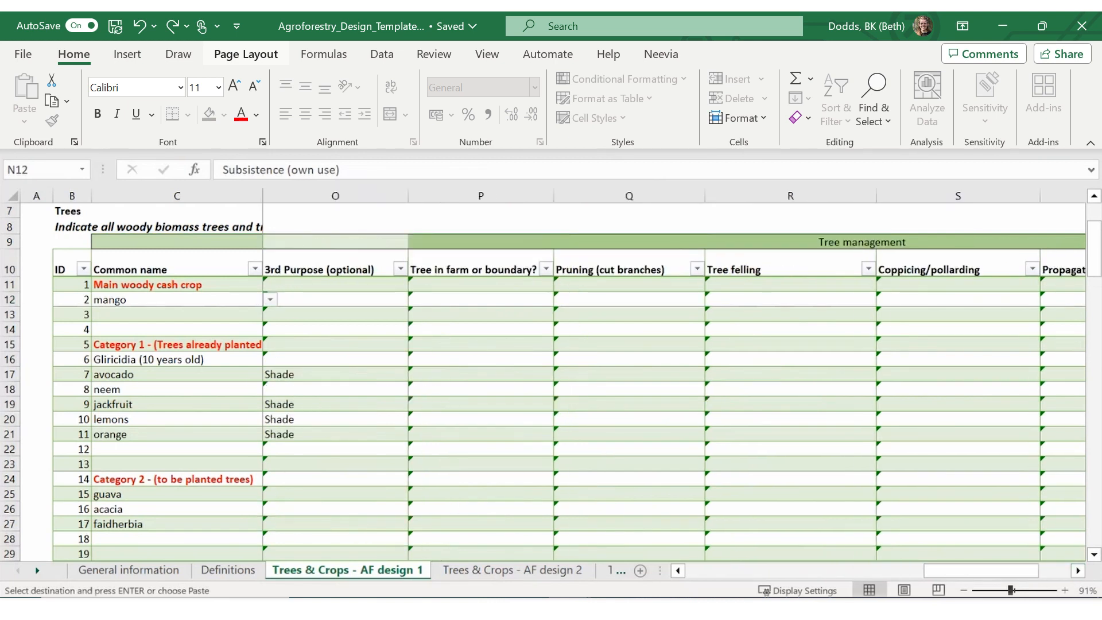
key(ctrl+v)
click(489, 260)
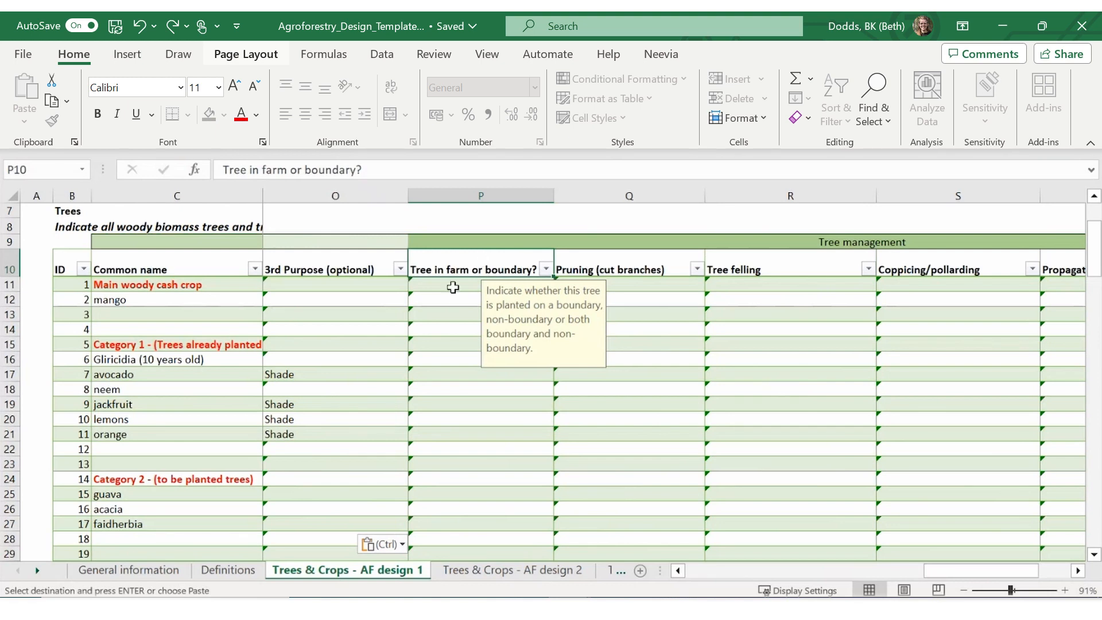
click(441, 304)
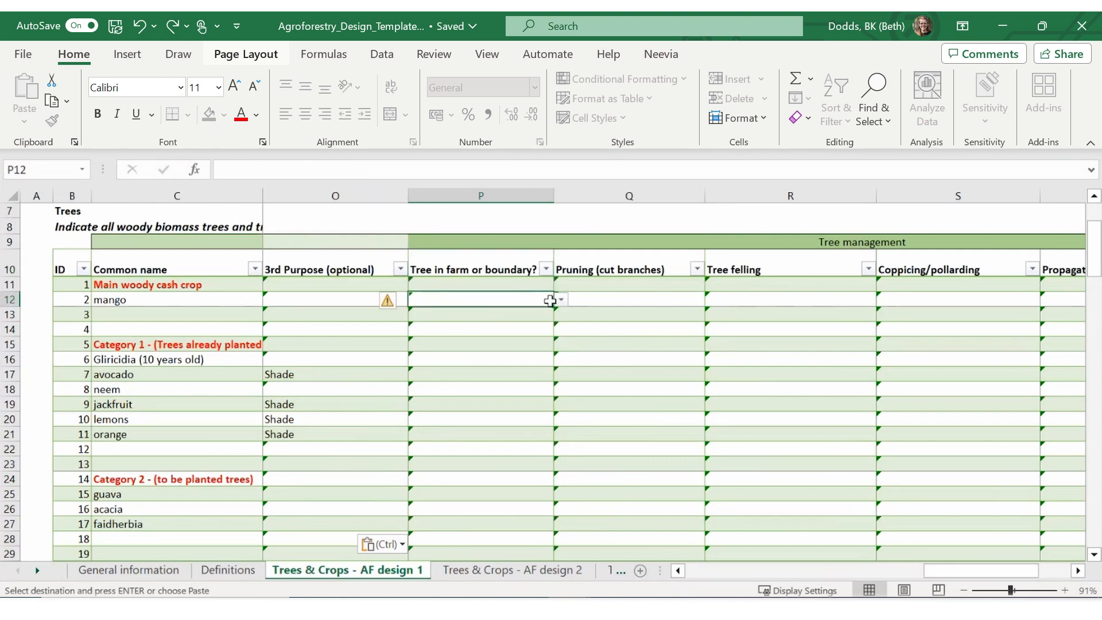
click(560, 301)
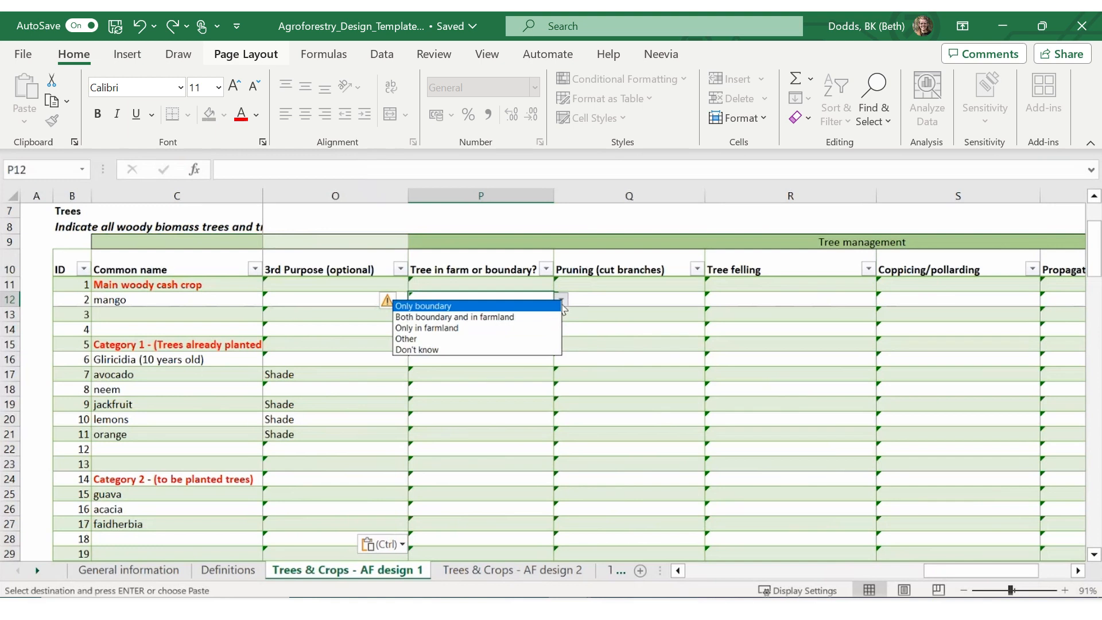
click(494, 328)
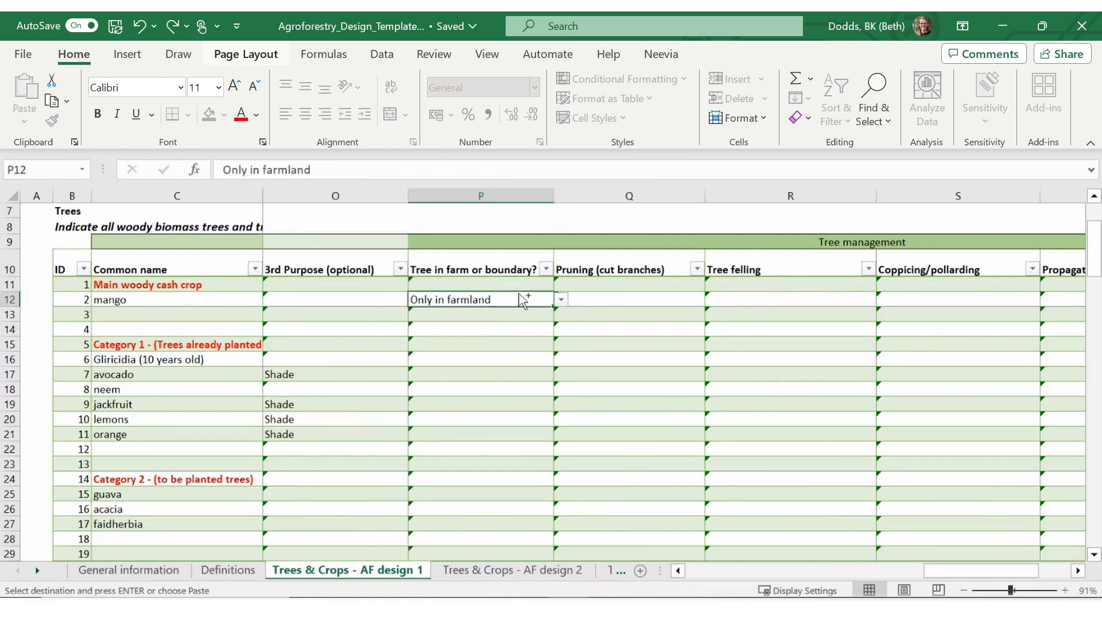
text(Only in farmland    Only boundary Only in farmland Only in farmland Only in farmland Only in farmland Only in farmland    Both boundary and in farmland Both boundary and in farmland Both boundary and in farmland)
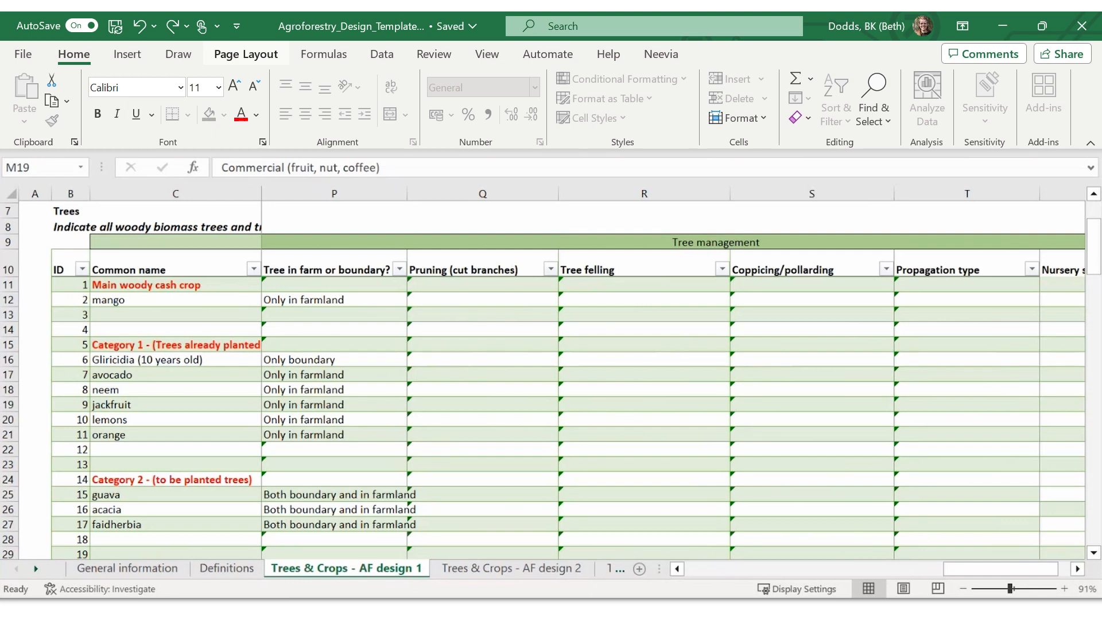
- Set Pruning to Yes for every tree, Tree felling Yes for acacia and faidherbia, Coppicing/pollarding Yes for Gliricidia, and No elsewhere
key(ctrl+c)
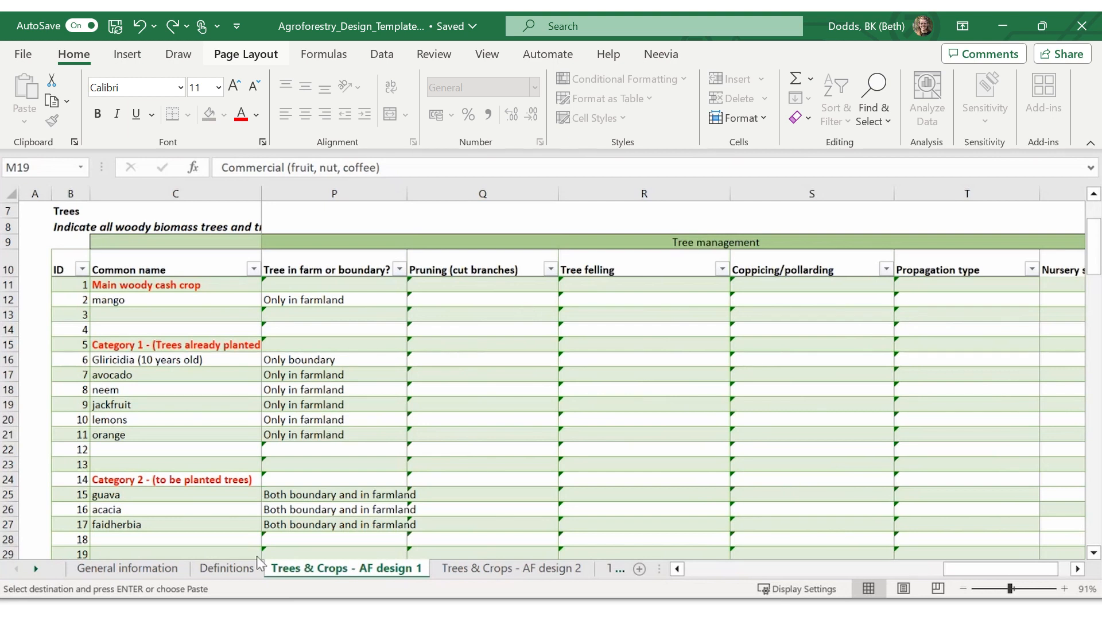
click(549, 299)
click(566, 300)
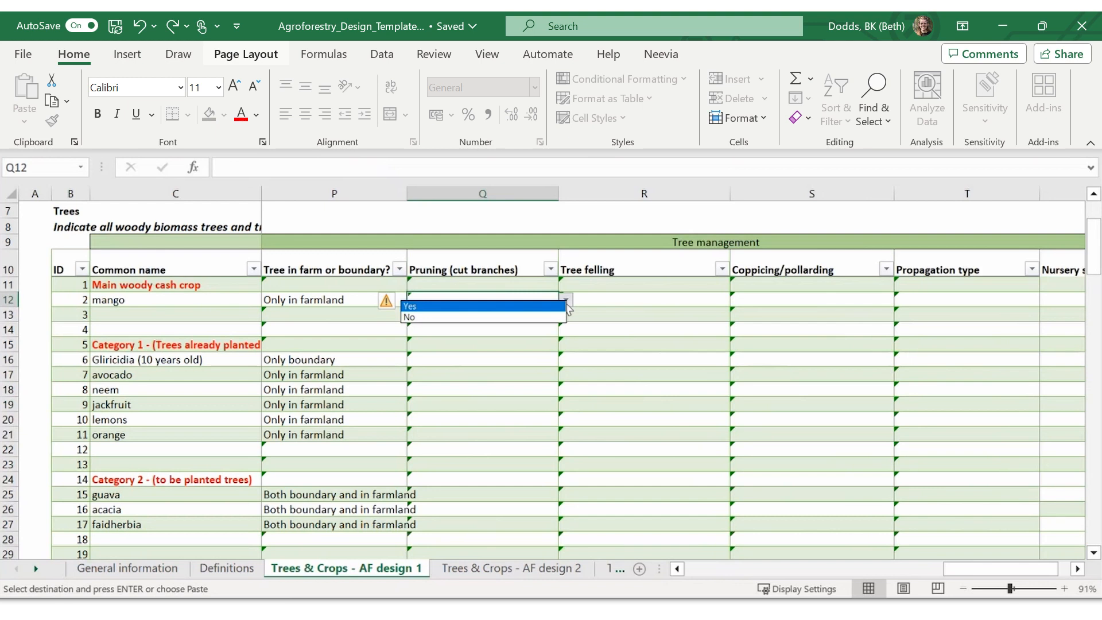
click(565, 306)
key(ctrl+v)
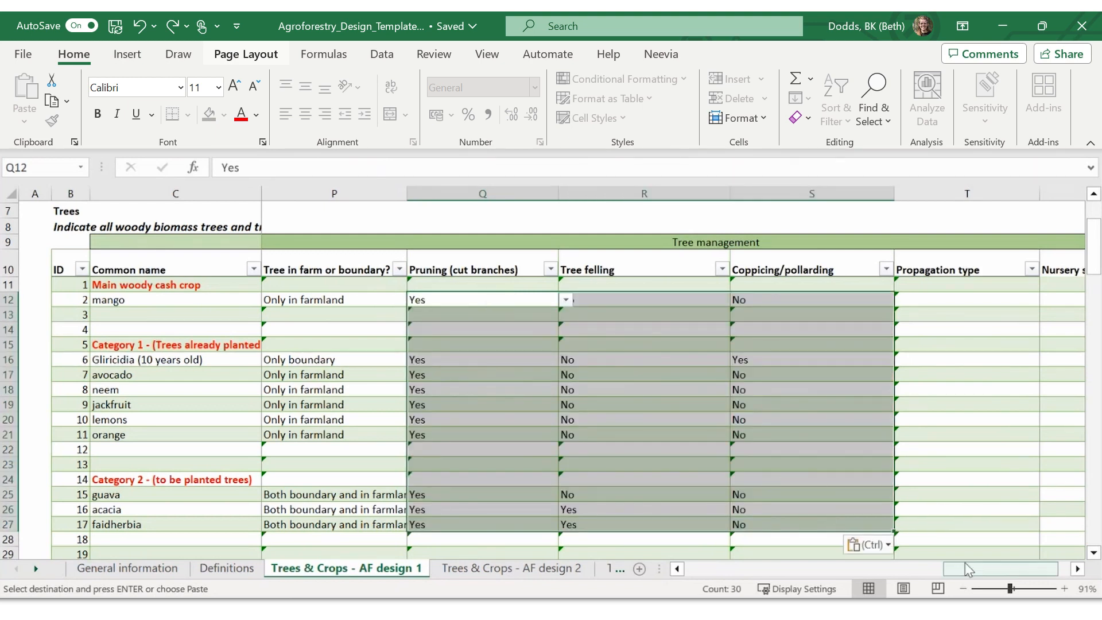
- Set Propagation type to Grafted seedlings for avocado, lemons and orange, and to Nursery seedlings for all the other trees
click(1076, 568)
click(1076, 568)
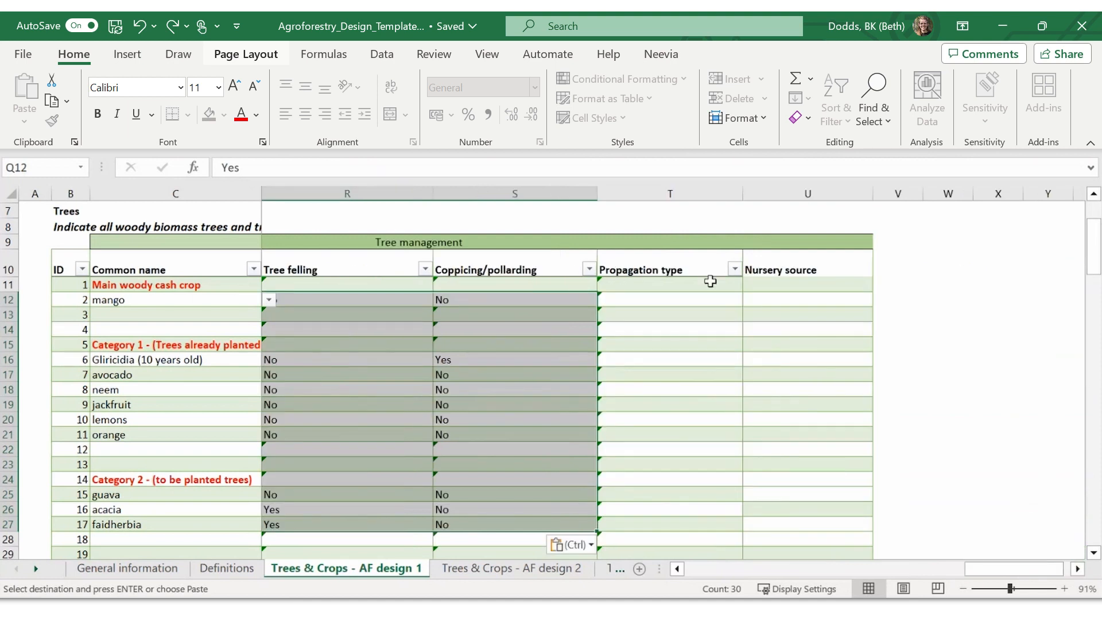
click(684, 267)
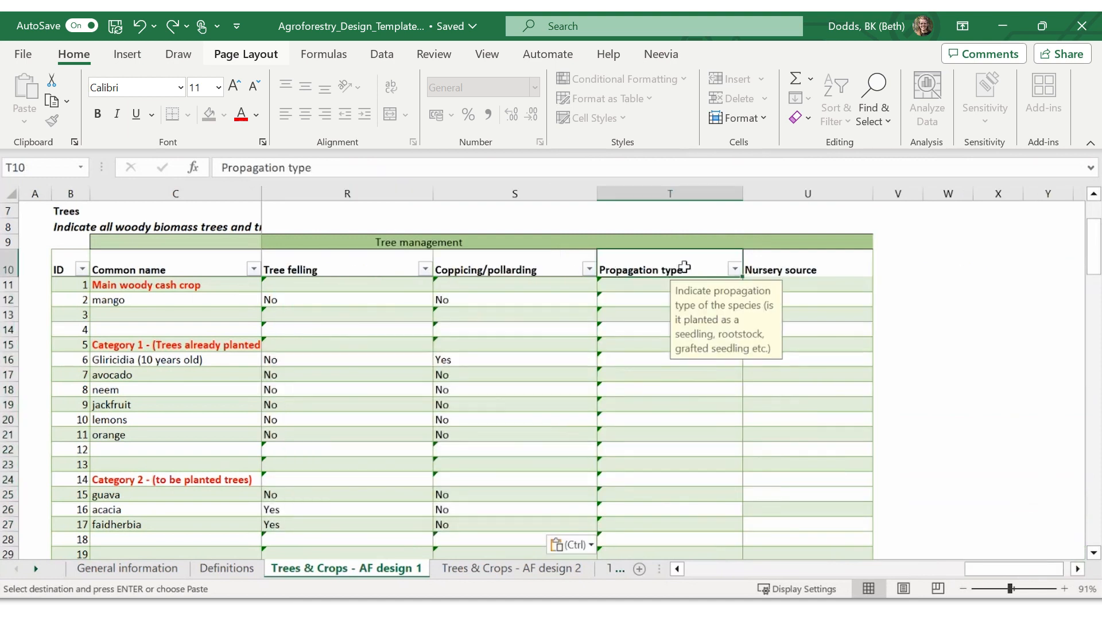
click(630, 297)
click(750, 300)
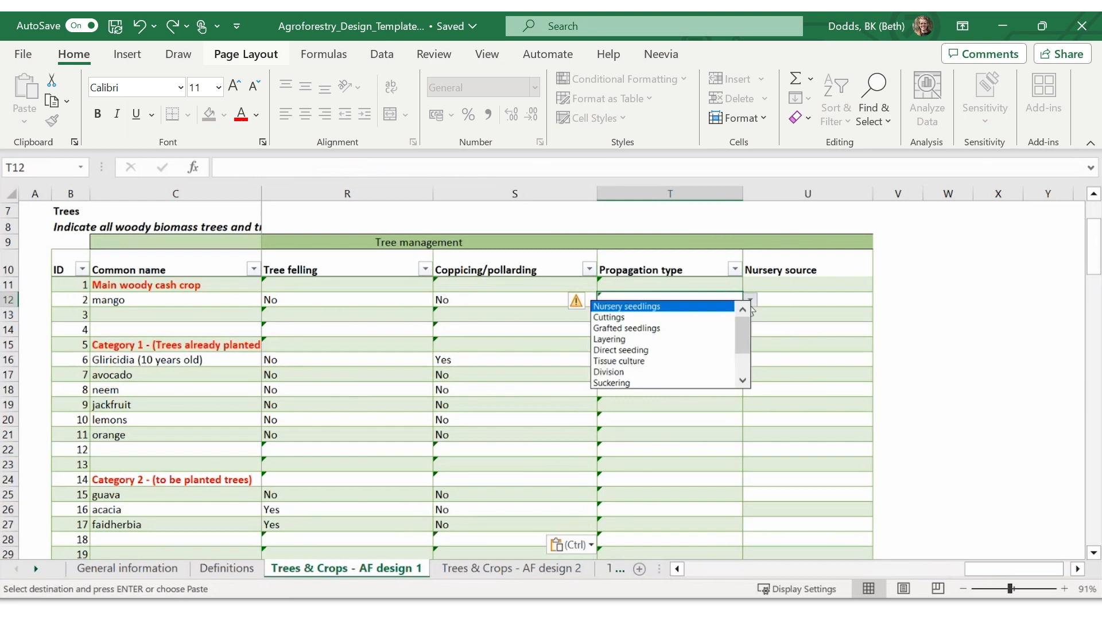
click(676, 308)
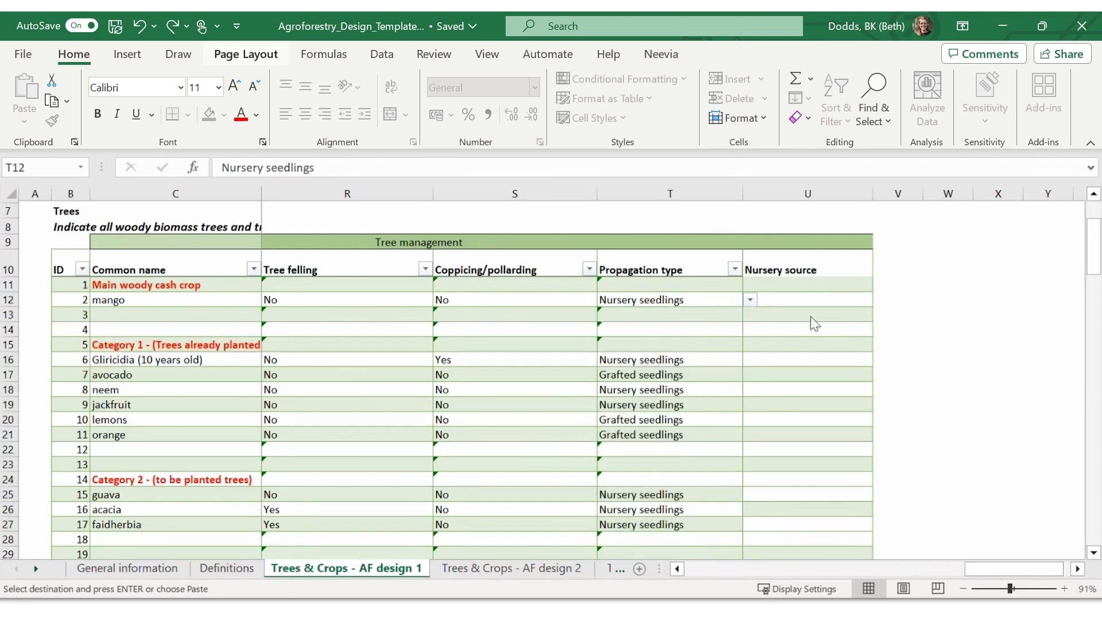
- Set Nursery source: mango, Gliricidia, neem, faidherbia Own nursery; avocado, lemons, orange Commercial nursery; jackfruit Village nursery; guava On farm nursery; acacia Government hand-outs
click(839, 299)
click(880, 300)
click(856, 297)
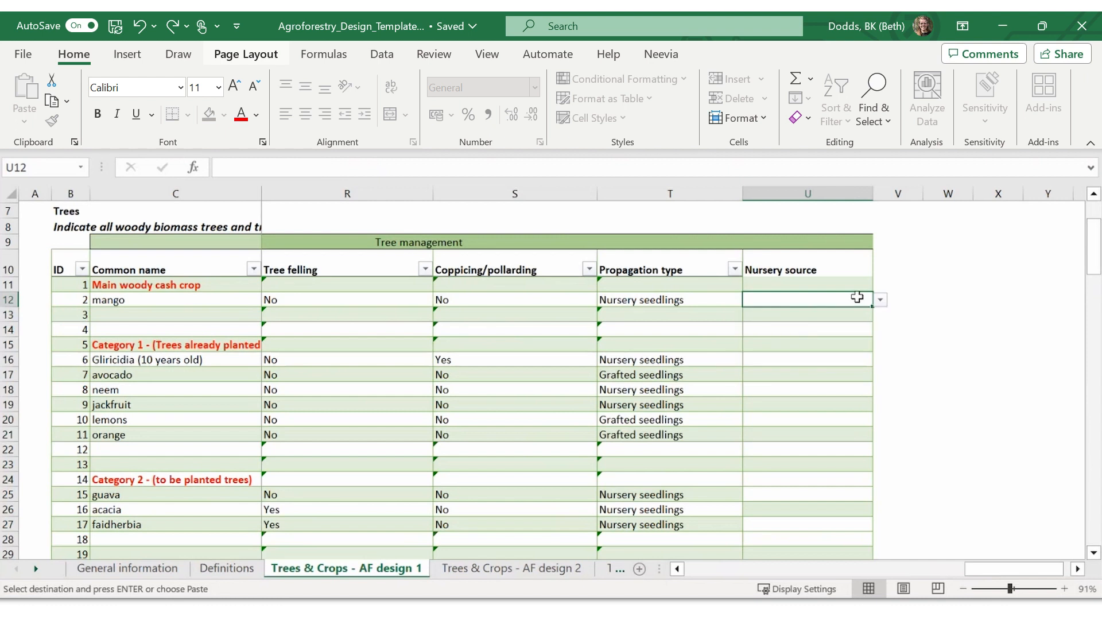
key(ctrl+v)
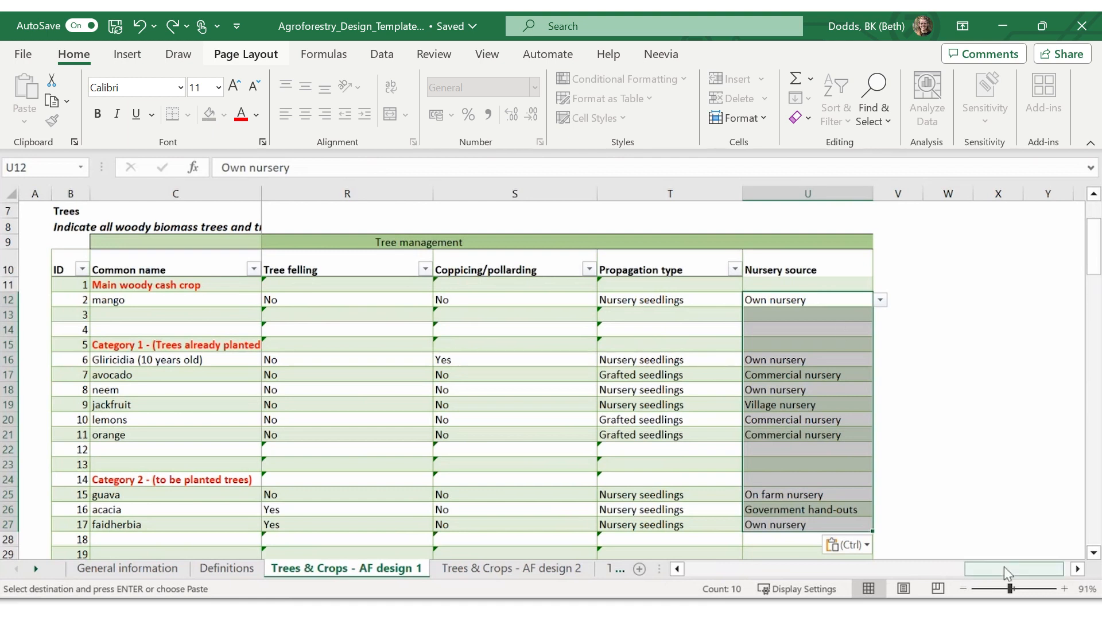
- Set Farmers familiarity: mango, avocado, jackfruit, lemons, orange Very familiar; Gliricidia Somewhat familiar; neem and ID 18 Familiar; acacia Only few farmers know; faidherbia Very unfamiliar
drag(1004, 567, 716, 560)
scroll(649, 436, down, 12)
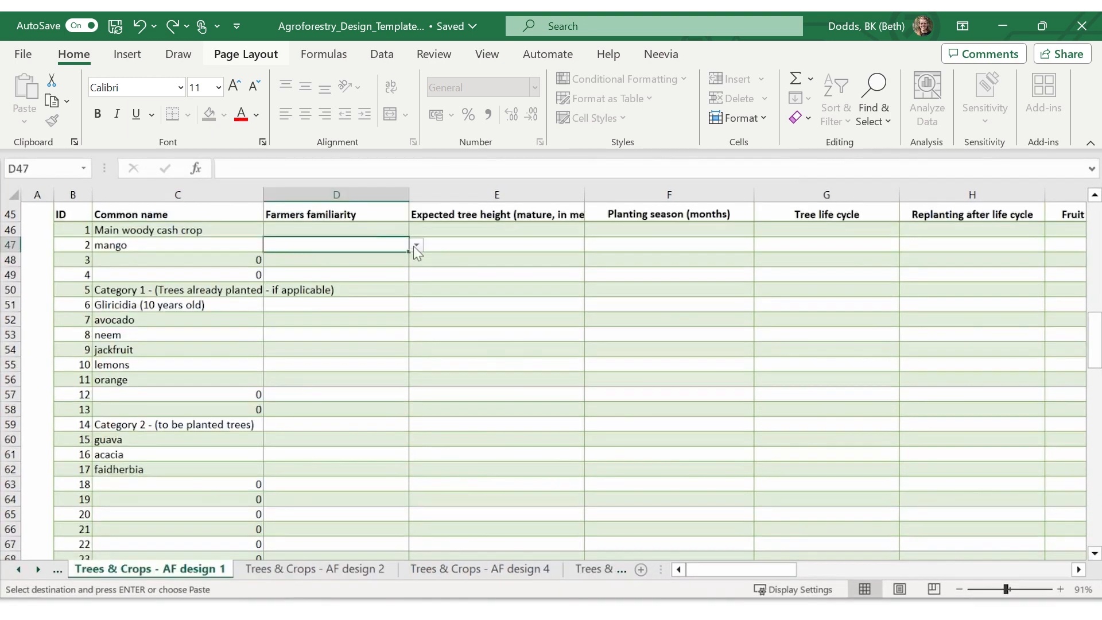
click(416, 245)
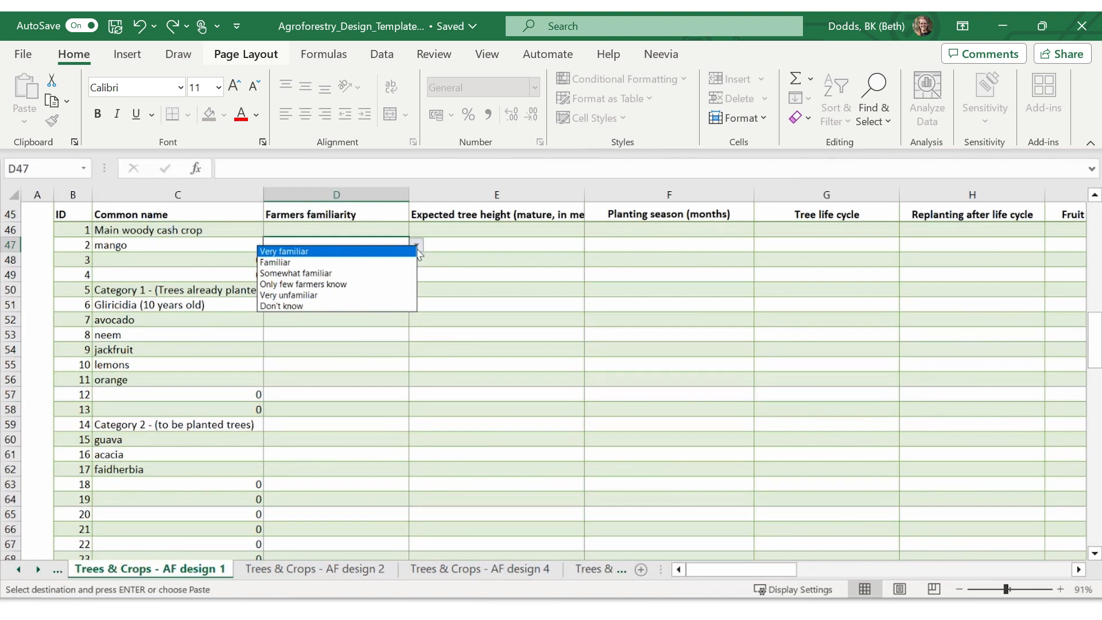
key(Escape)
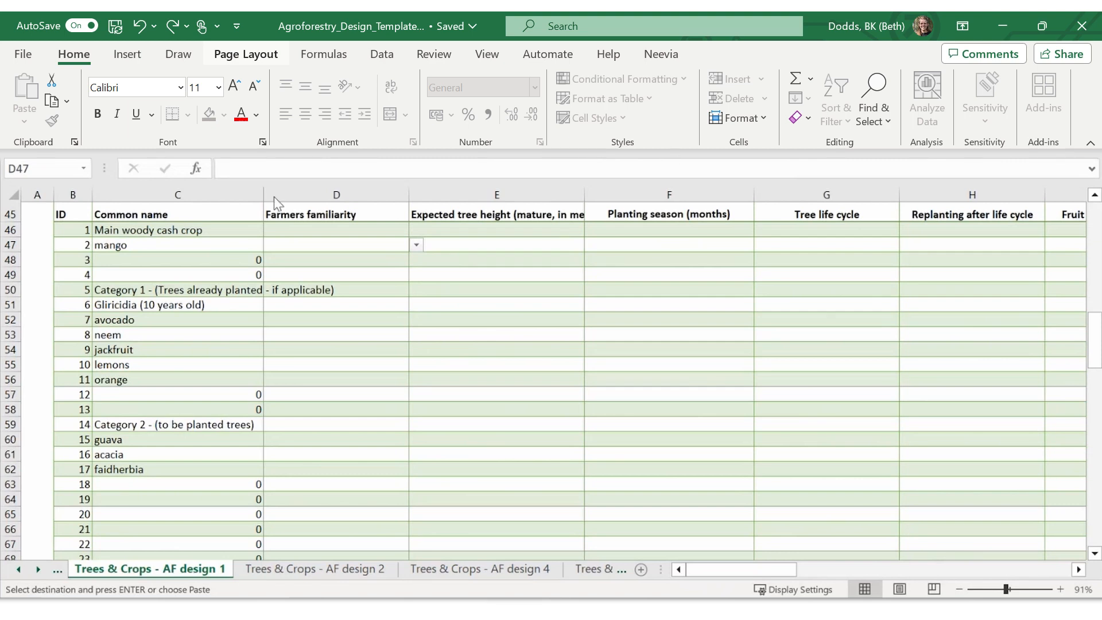
click(294, 241)
key(ctrl+v)
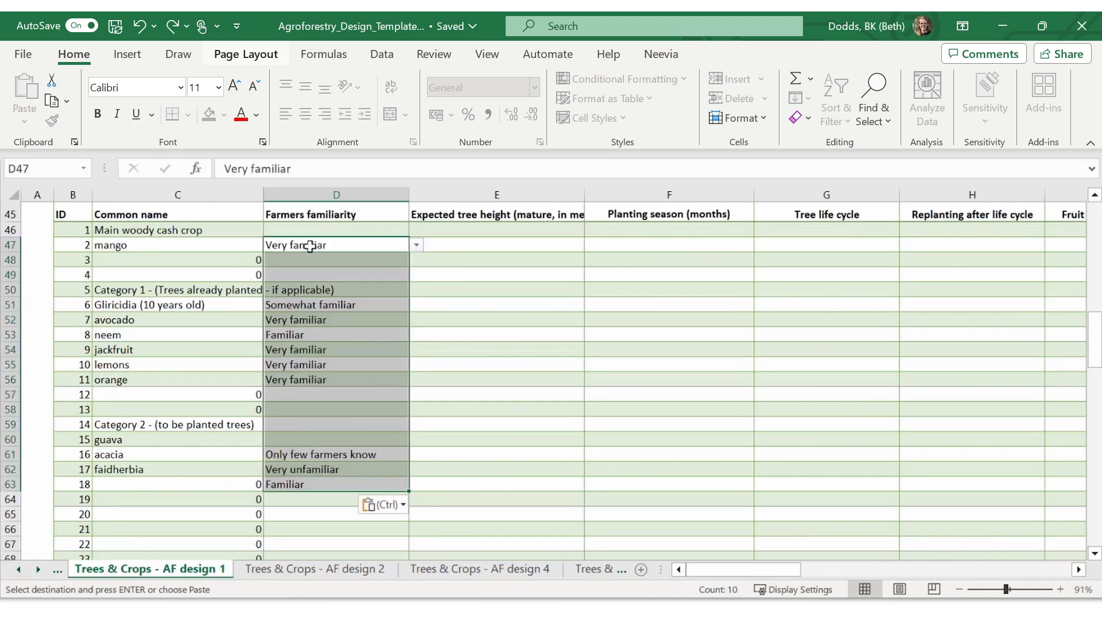
- Enter Expected tree height: 4 for mango, jackfruit; 10 for Gliricidia, acacia; 3 for avocado, neem, lemons, orange; 25 for faidherbia; 30 for ID 18
click(481, 244)
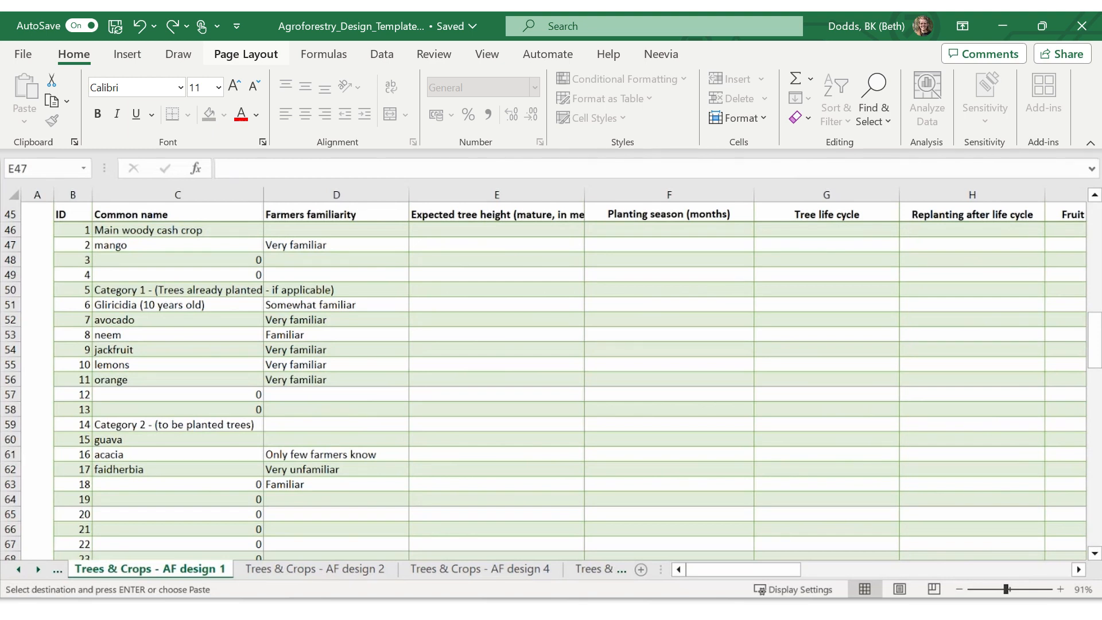
click(442, 250)
key(ctrl+v)
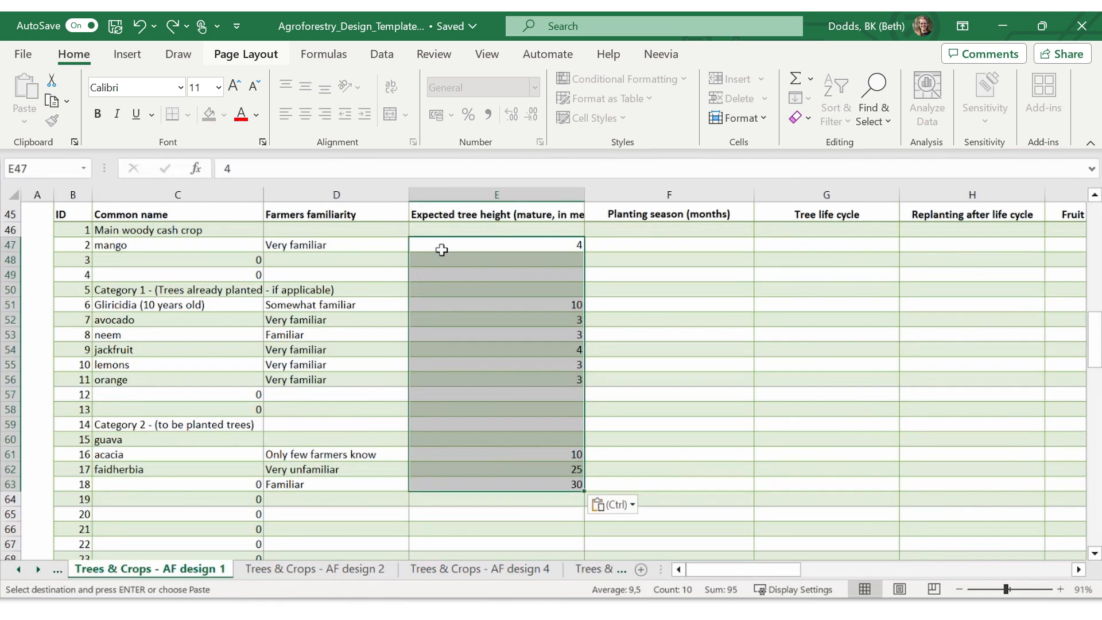
- Set Planting season to May - Aug except guava; Tree life cycle 35 mango, 20 Gliricidia, 25 neem, 30 avocado/lemons/orange, 40 jackfruit/acacia, 60 faidherbia/ID 18
click(682, 254)
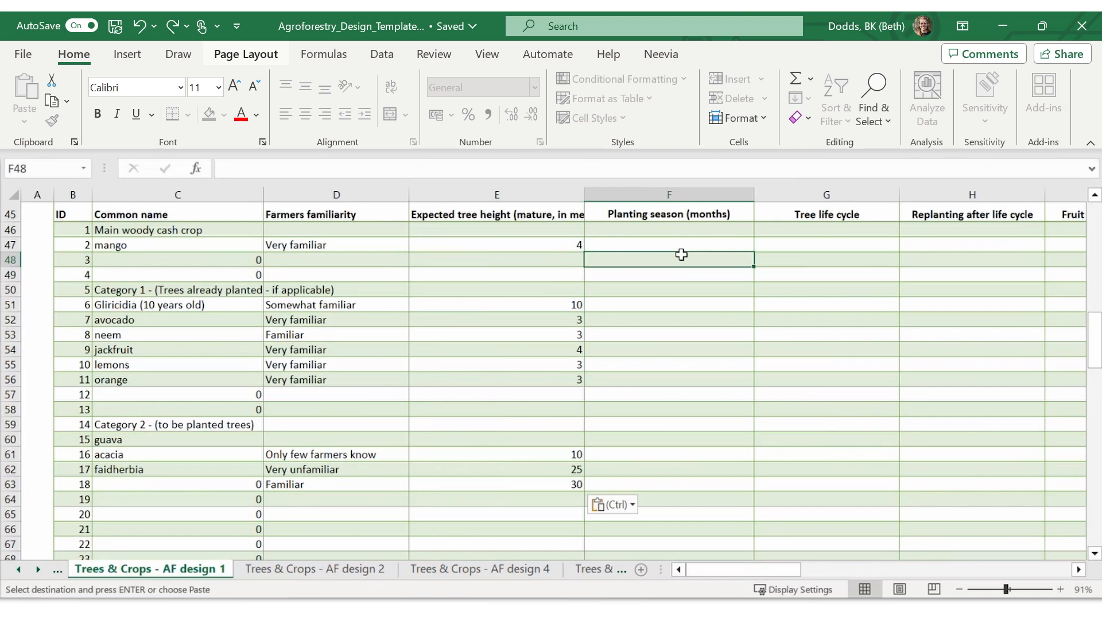
scroll(681, 254, right, 3)
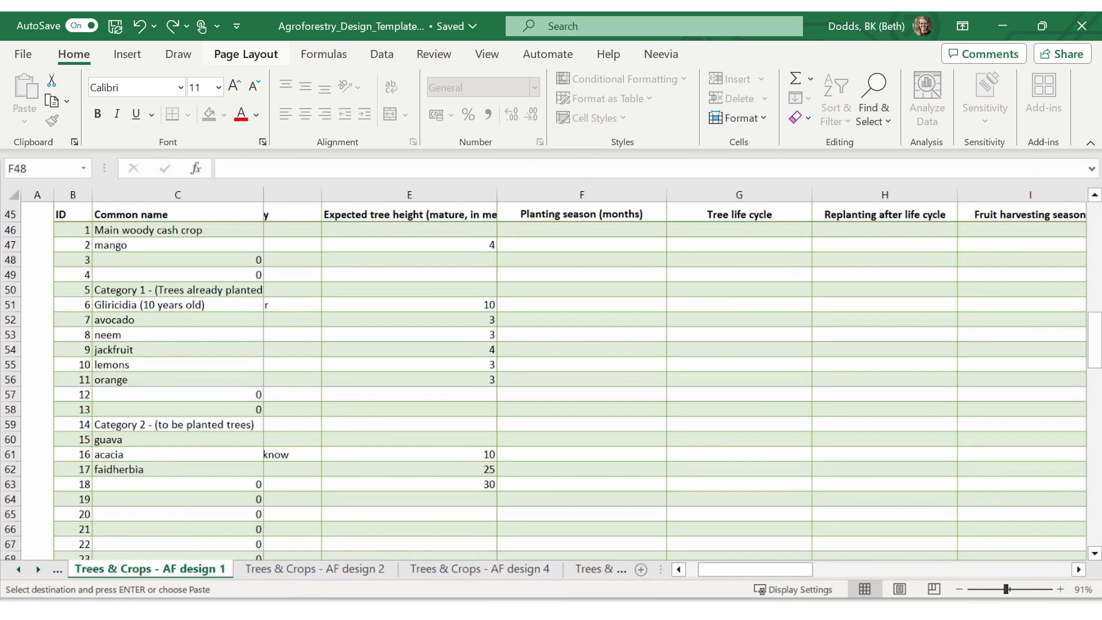
click(618, 244)
key(ctrl+v)
click(705, 305)
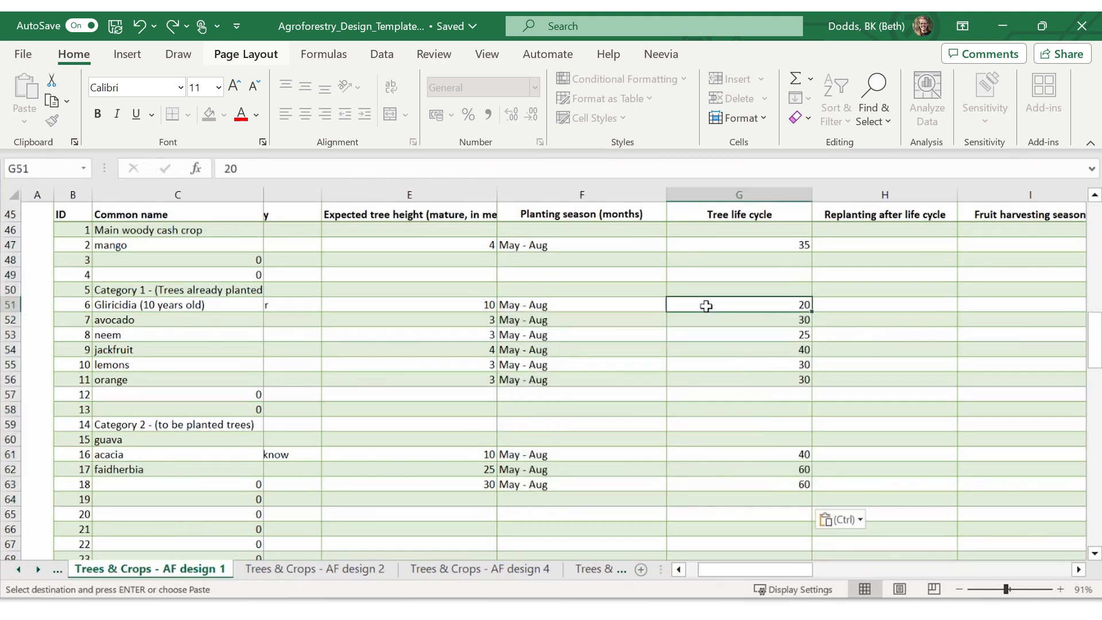
- Set Replanting after life cycle to Yes for mango, Gliricidia through orange, acacia, faidherbia and ID 18
scroll(706, 305, right, 2)
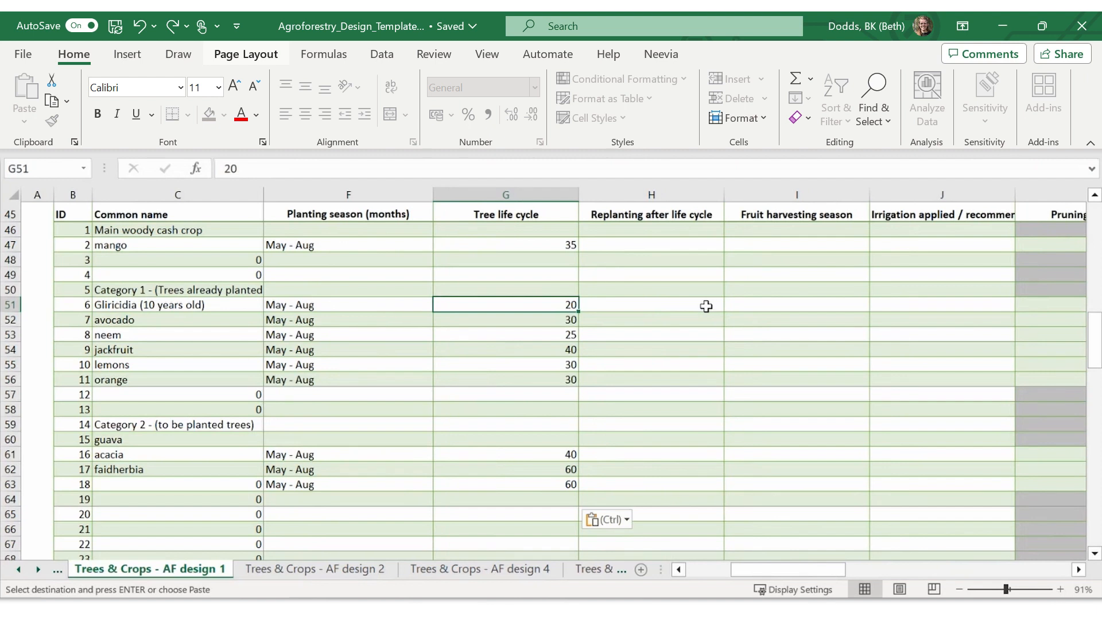
scroll(705, 305, right, 2)
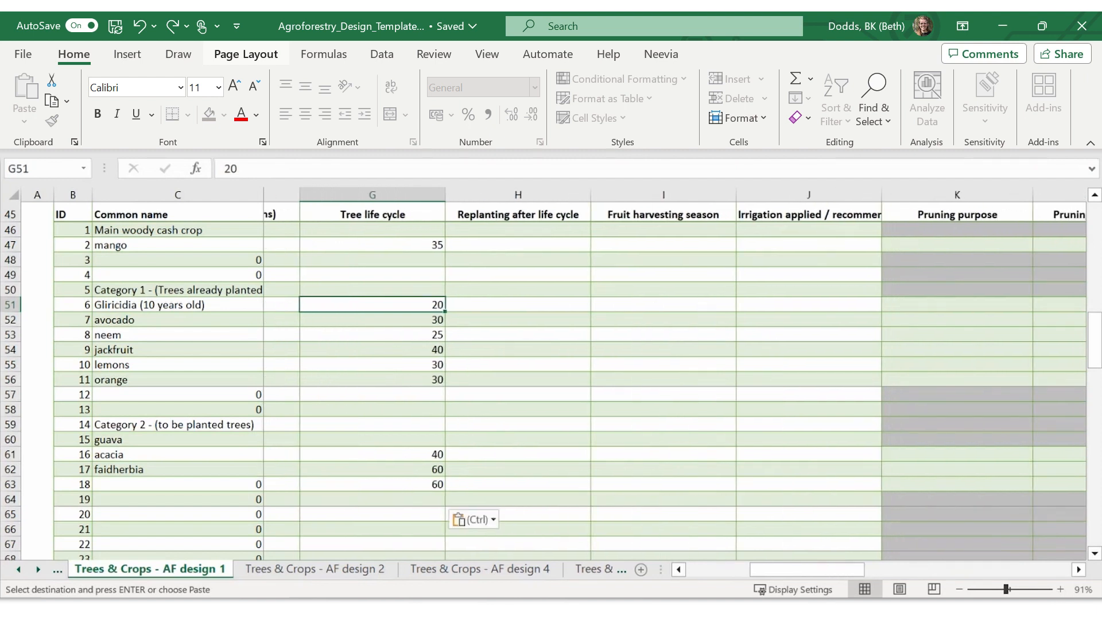
key(alt+Tab)
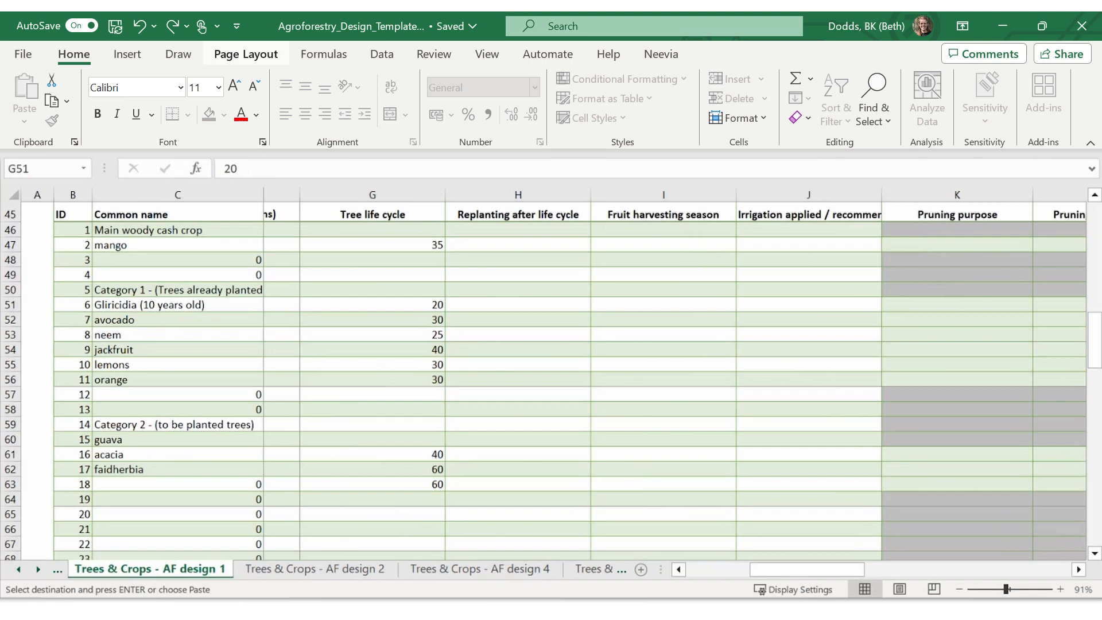
click(535, 239)
text(Yes    Yes Yes Yes Yes Yes Yes     Yes Yes Yes)
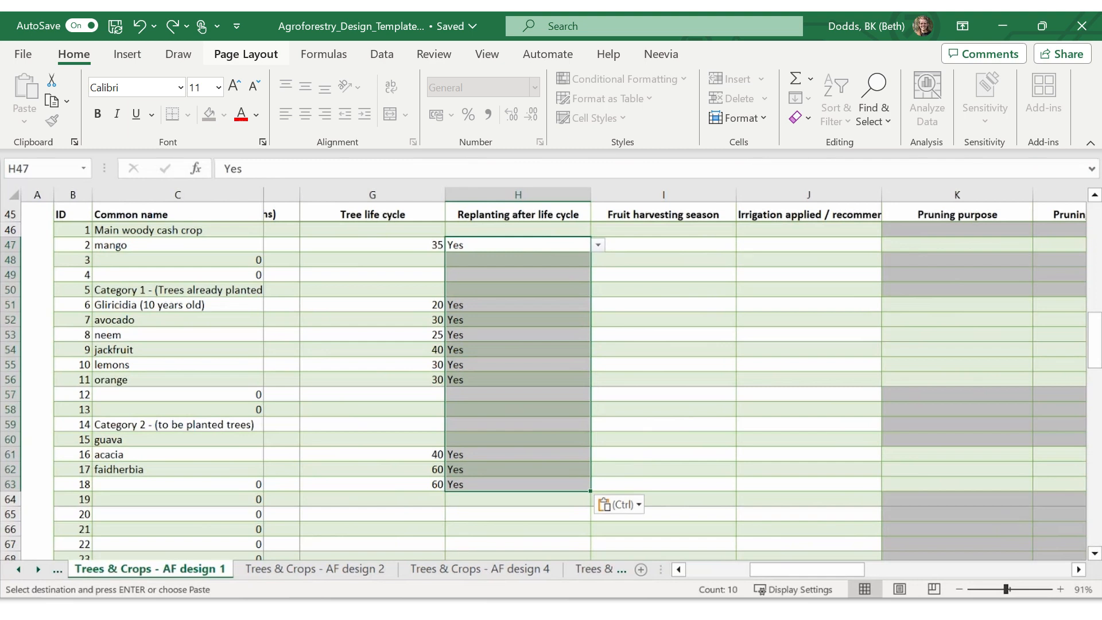
- Set Fruit harvesting season to Oct - Apr for mango, Gliricidia through orange and acacia, and Not applicable for faidherbia and ID 18
key(alt+Tab)
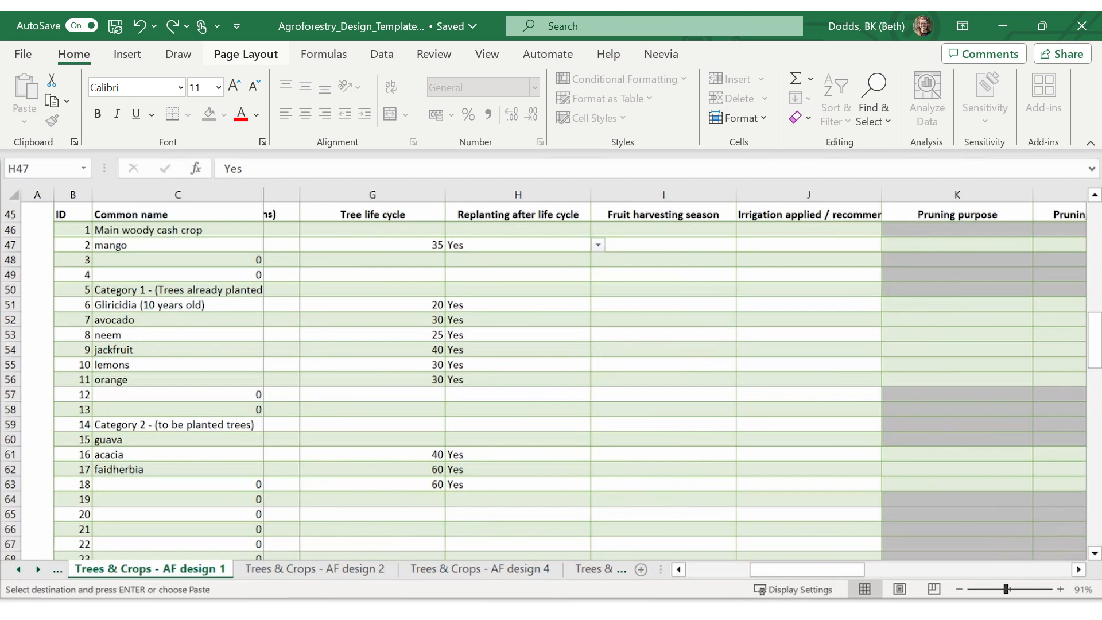
click(696, 242)
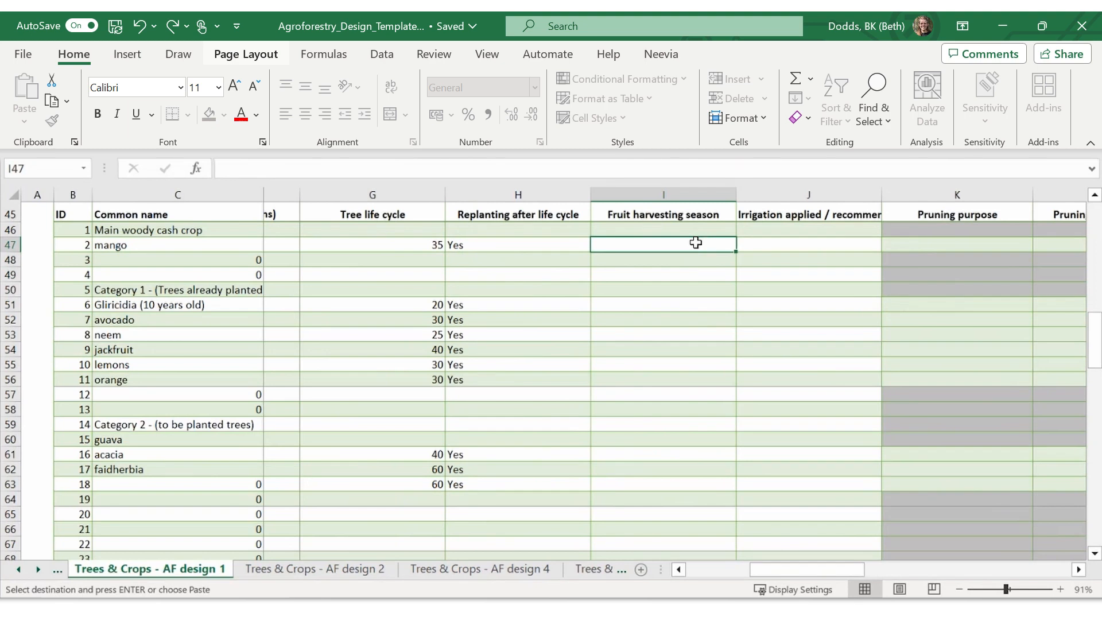
key(Right)
key(Left)
text(Oct - Apr    Oct - Apr Oct - Apr Oct - Apr Oct - Apr Oct - Apr Oct - Apr     Oct - Apr Not applicable Not applicable)
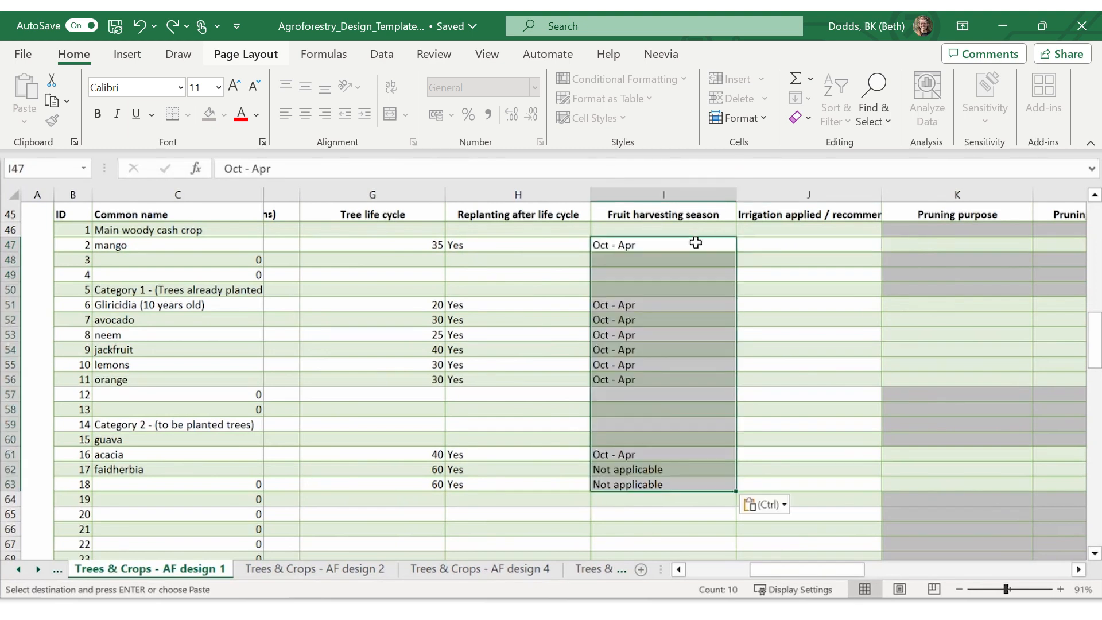
- Set irrigation: mango "Recommended, not applied"; orange "Not recommended, but applied"; No for Gliricidia through lemons, acacia, faidherbia and ID 18
key(alt+Tab)
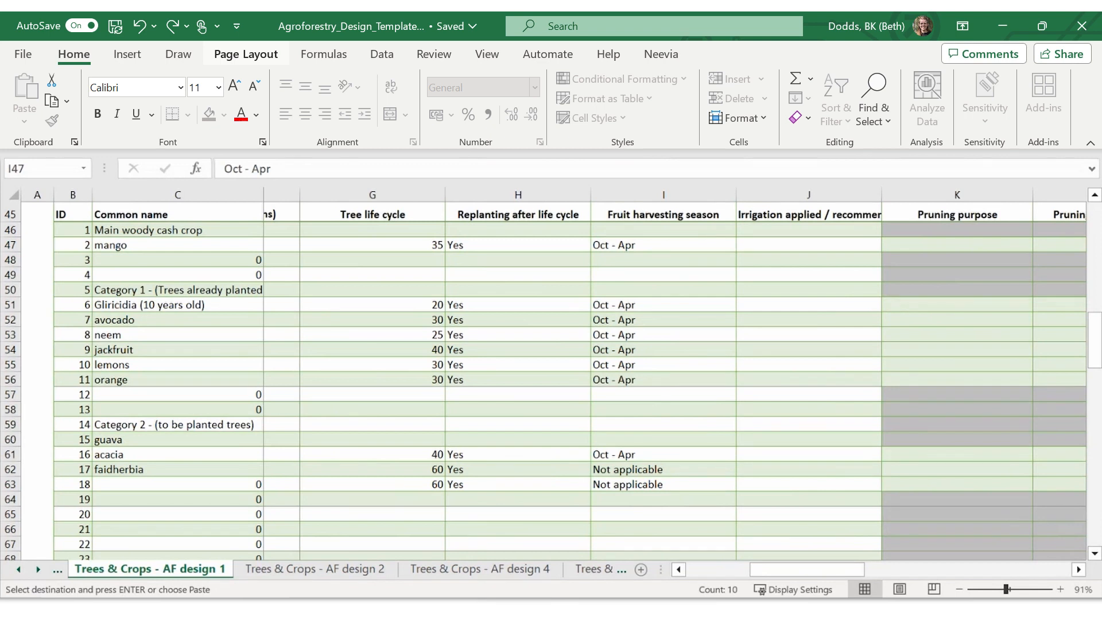
key(alt+Tab)
click(840, 258)
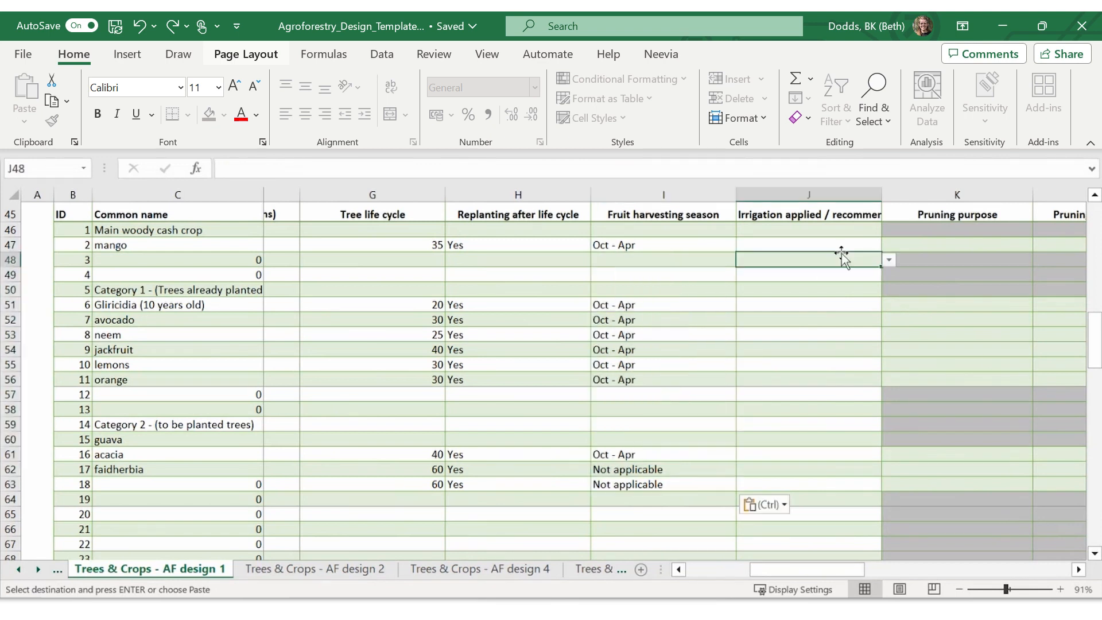
click(847, 245)
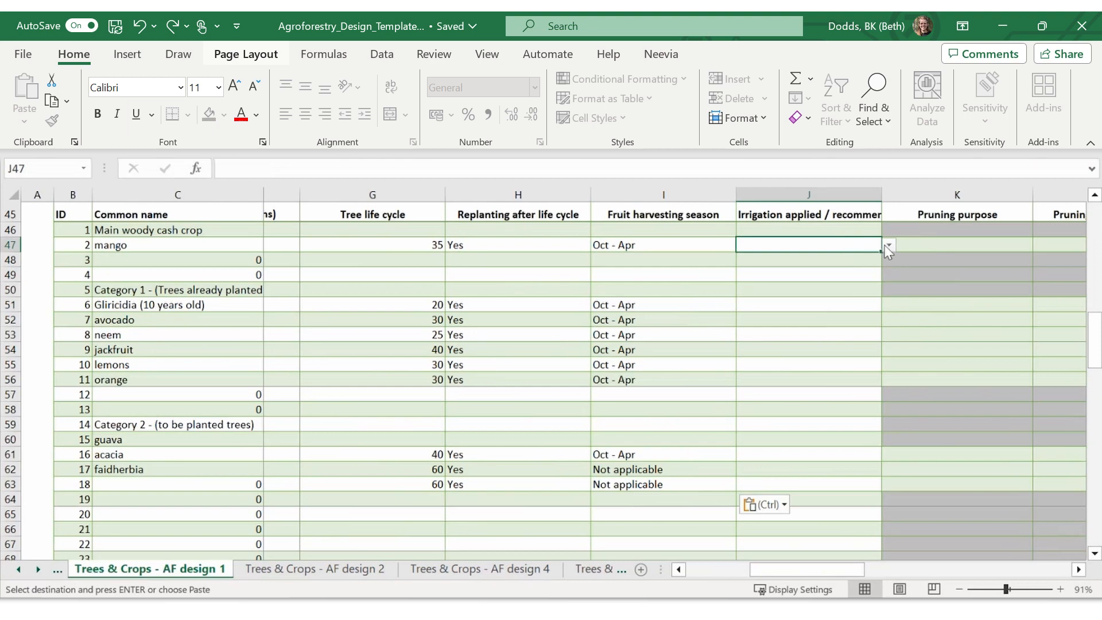
click(889, 247)
click(915, 243)
key(alt+Tab)
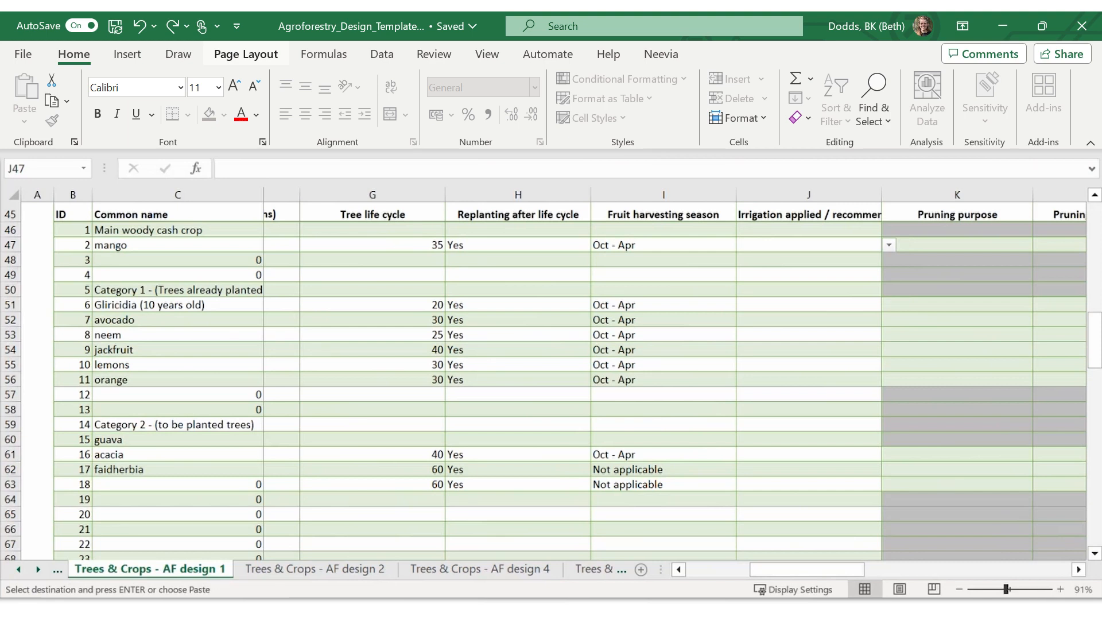
click(807, 244)
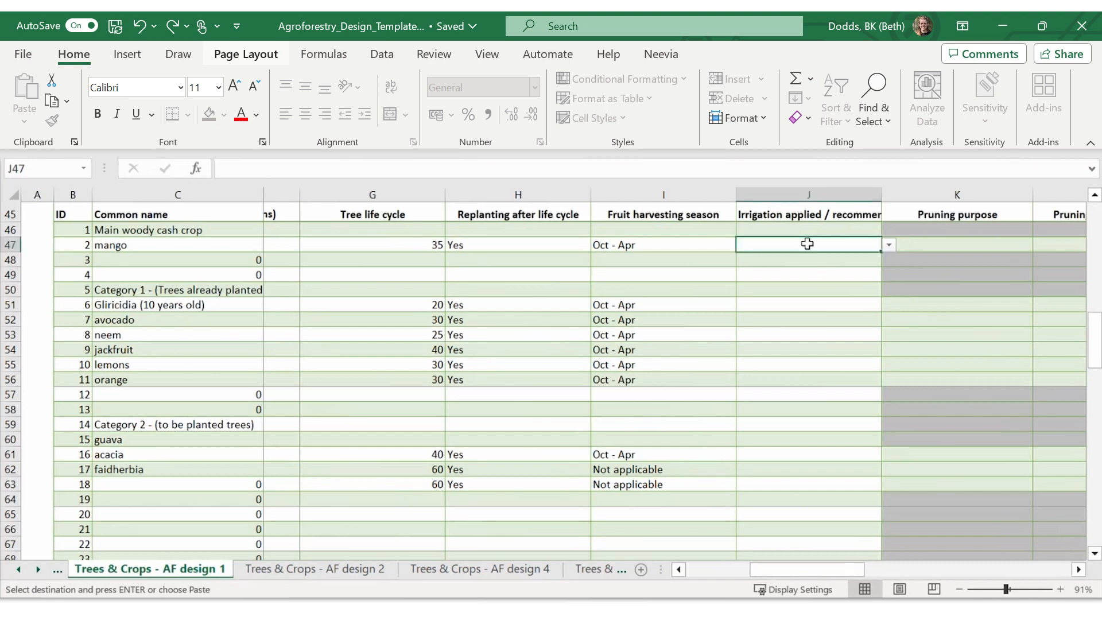
text(Recommended, not applied    No No No No No Not recommended, but applied     No No No)
key(Right)
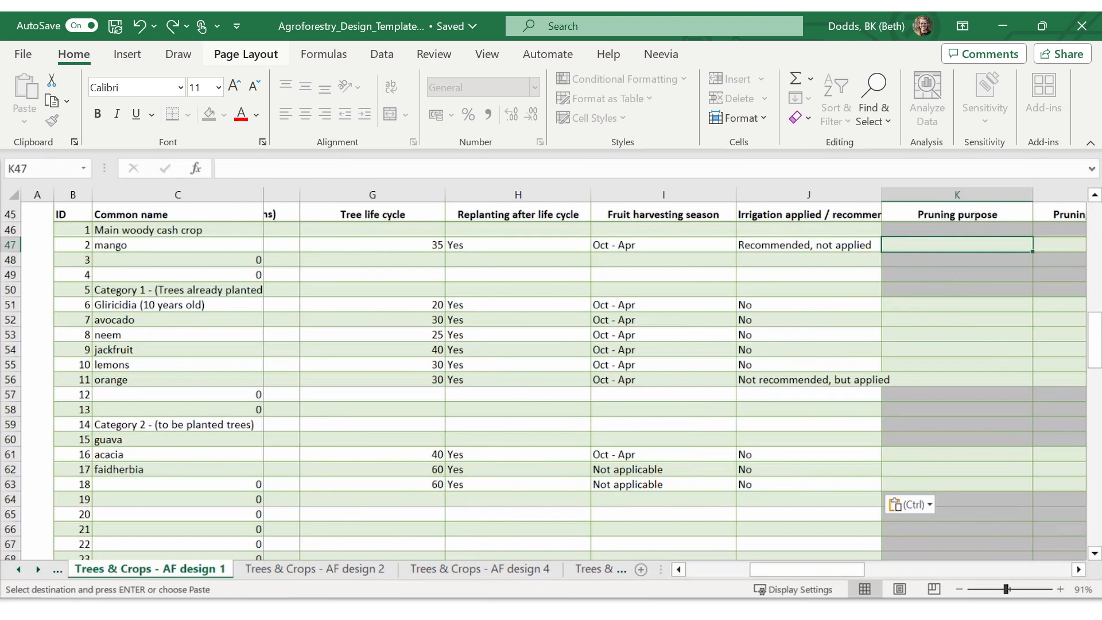
- Fill in pruning purpose, frequency and months: fruit trees and neem Every other year, Jun-Ago; Gliricidia Every year, June; acacia Every year, July; faidherbia Every year till 8
key(Right)
key(Right)
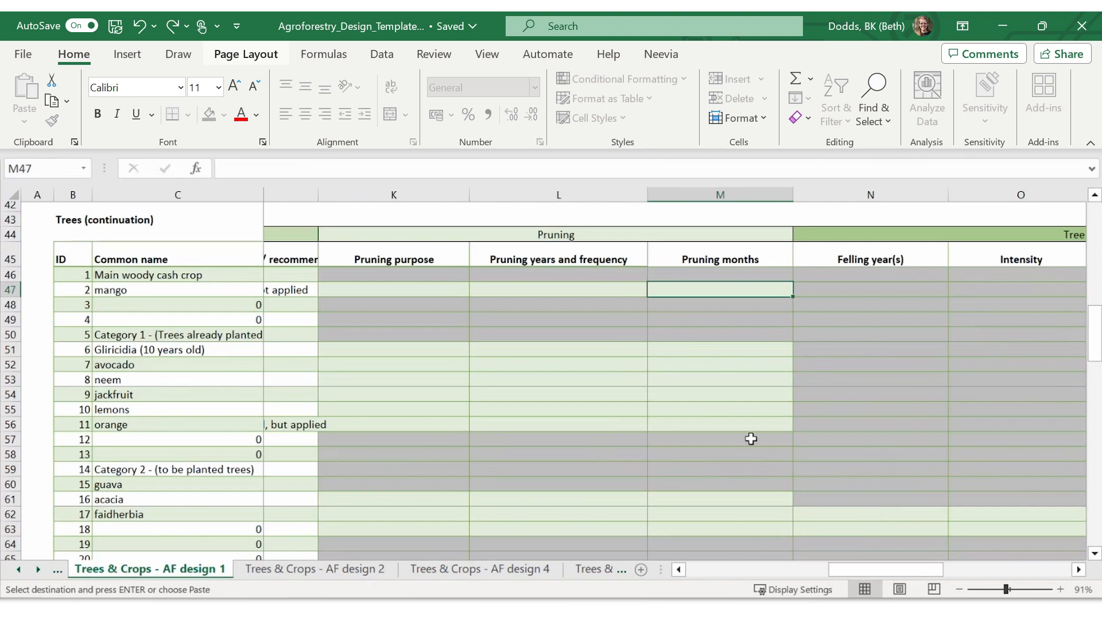
scroll(750, 438, right, 3)
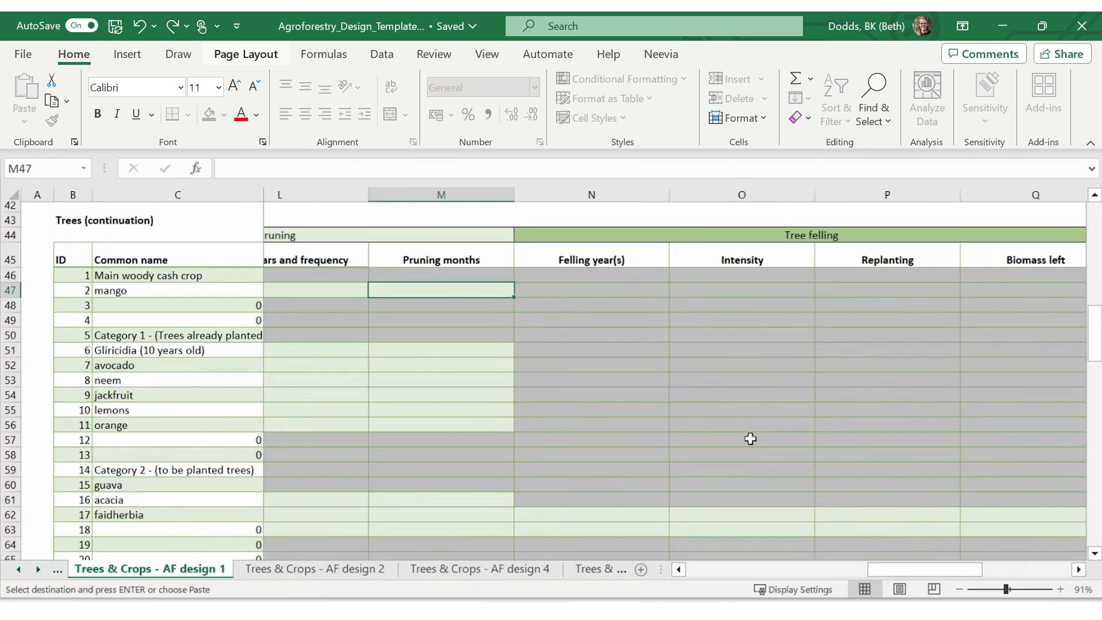
scroll(750, 438, left, 2)
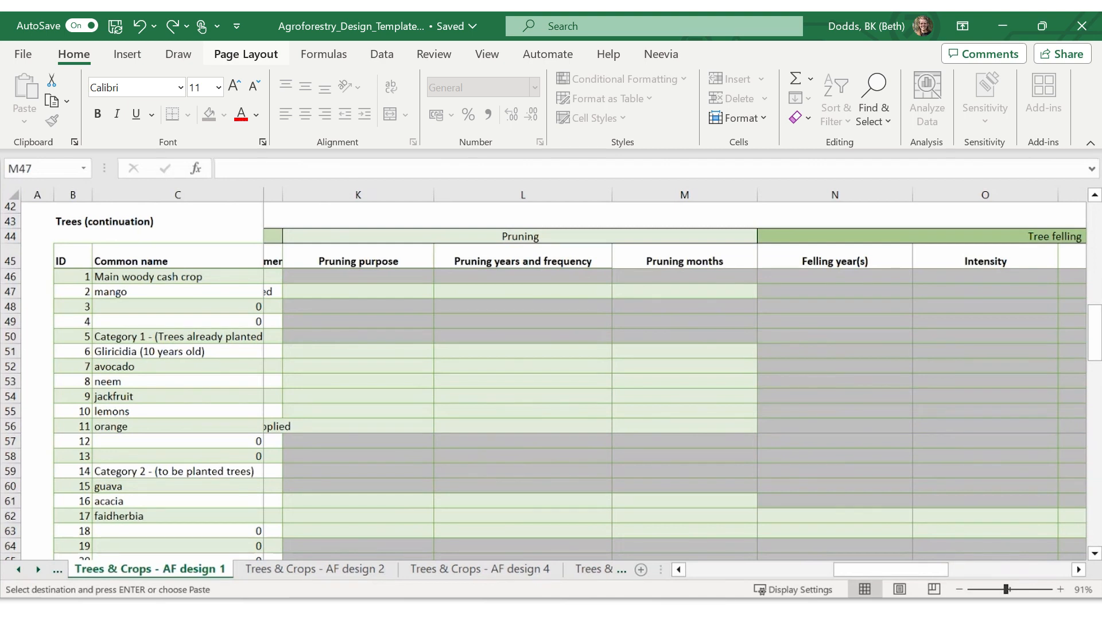
click(391, 278)
key(Return)
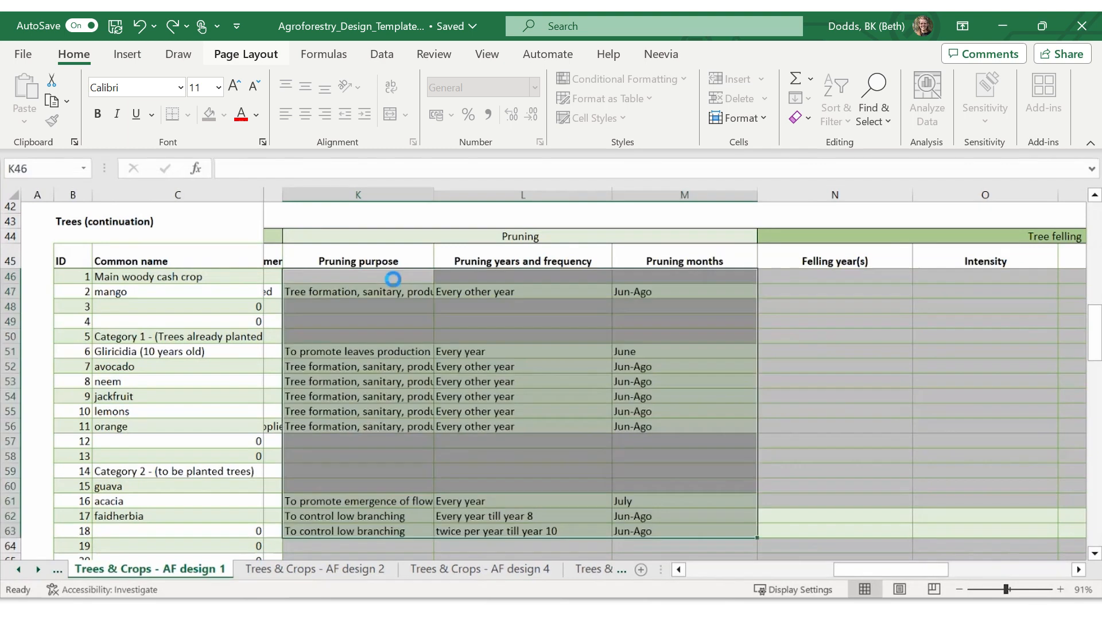
click(648, 365)
- Enter Tree felling year, intensity, replanting, biomass: faidherbia Year 15, 40%, No, No; ID 18 Year 8, Year 20, Year 30, 10%, 15%, 20%, Yes, No
scroll(649, 366, right, 2)
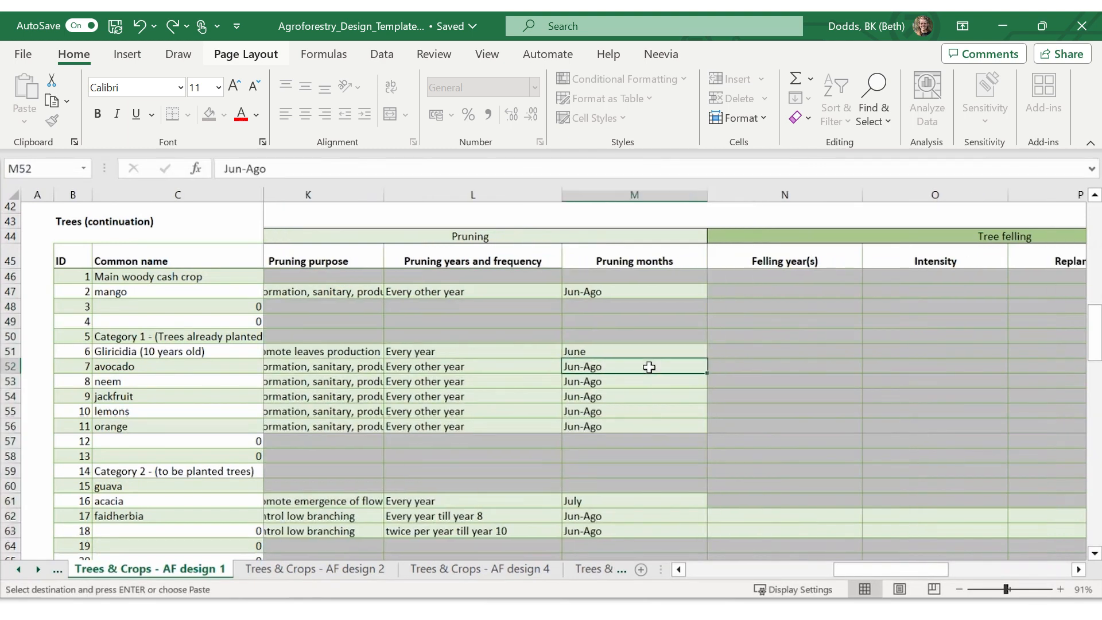
scroll(648, 366, right, 4)
click(454, 517)
text(Year 15	40%	No	No Year 8, Year 20, Year 30	10%, 15%, 20%	Yes	No)
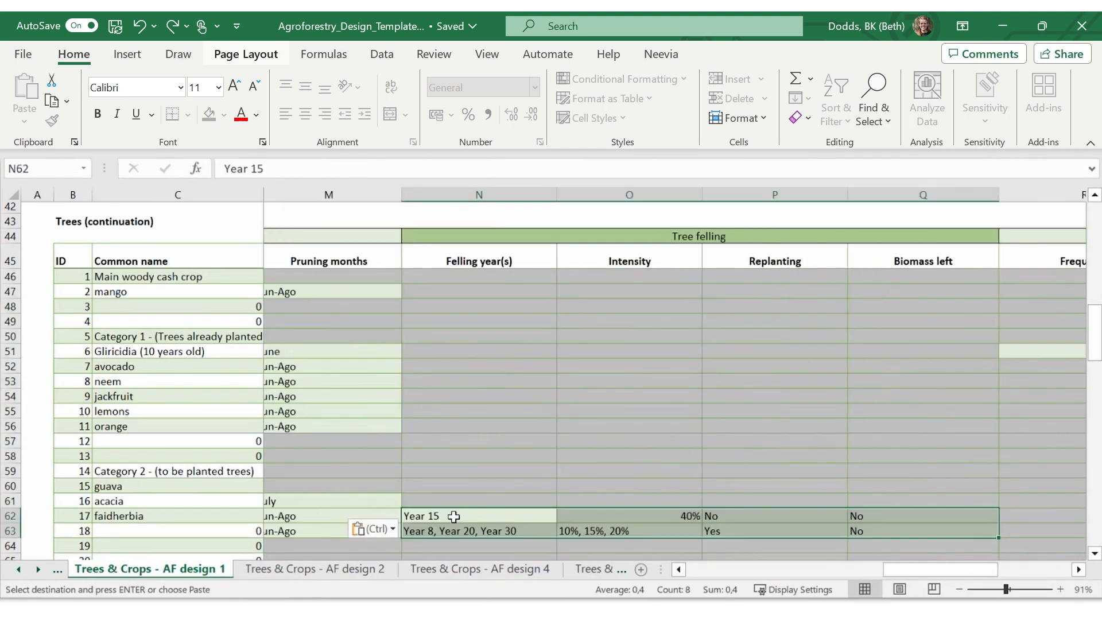
- Enter Gliricidia's coppicing / pollarding details: frequency Every 3 years, height after coppice 2 m, season June
scroll(622, 327, right, 3)
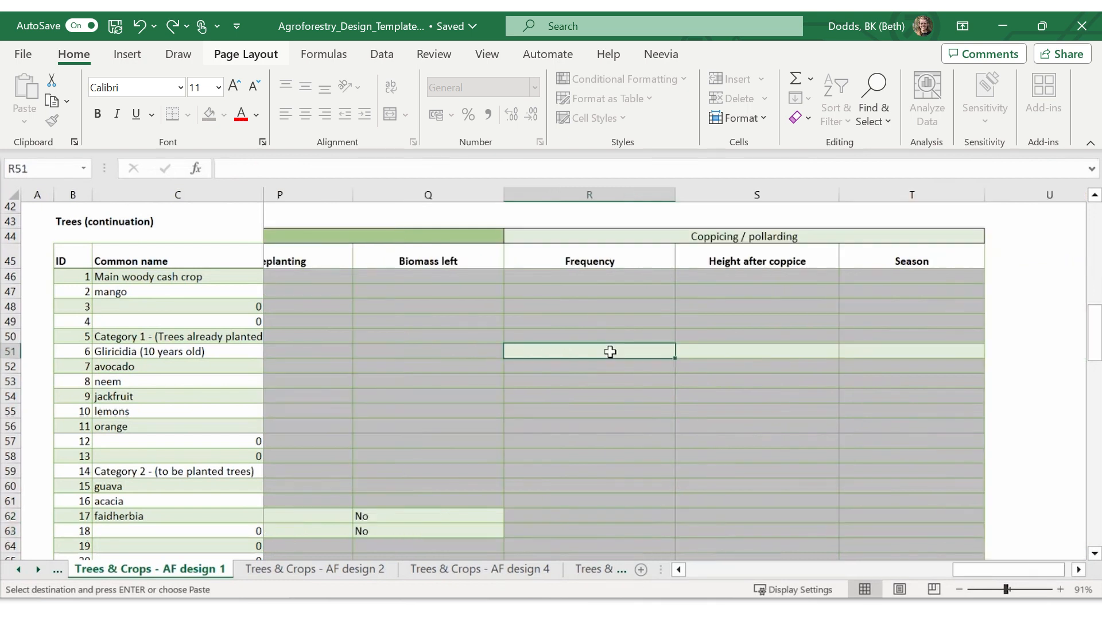
click(609, 351)
text(Every 3 years	2 m	June)
key(Down)
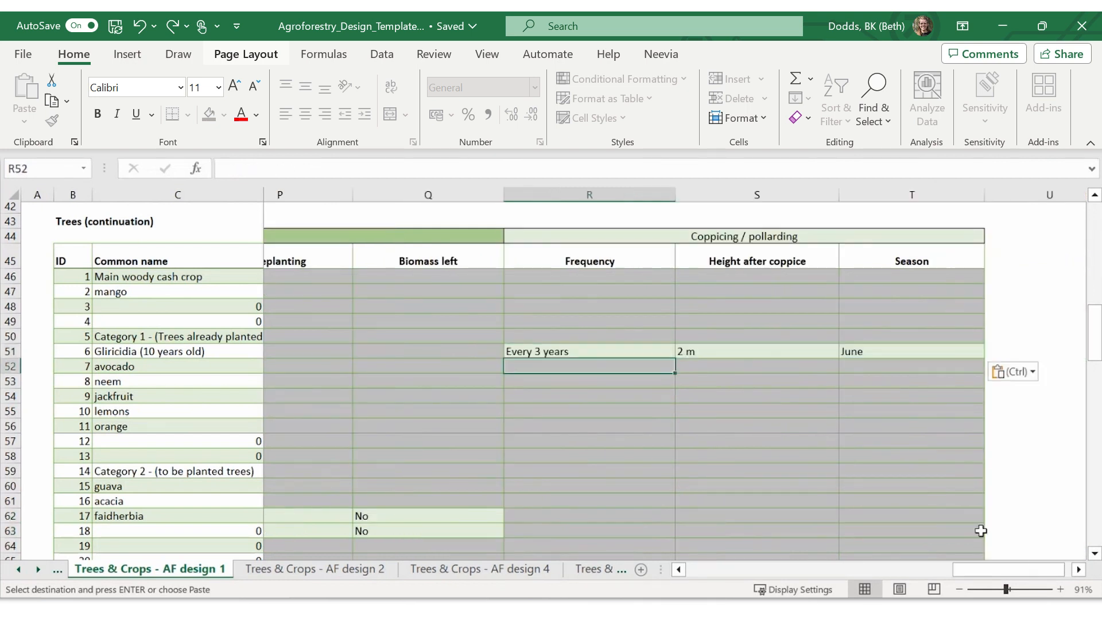
- Fill in annual crop ID 1: maize, Zea mais, Commercial crop, Subsistence crop, planting May - Aug, harvesting after 5 months, First 3 years, irrigation No
click(1007, 573)
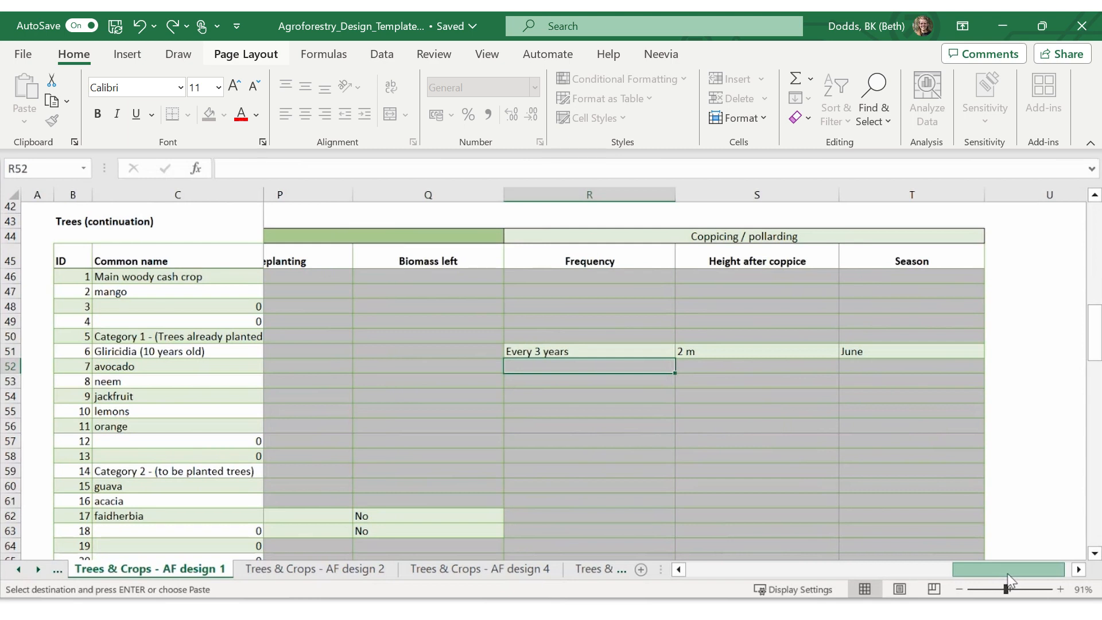
drag(1007, 573, 711, 568)
scroll(672, 459, down, 11)
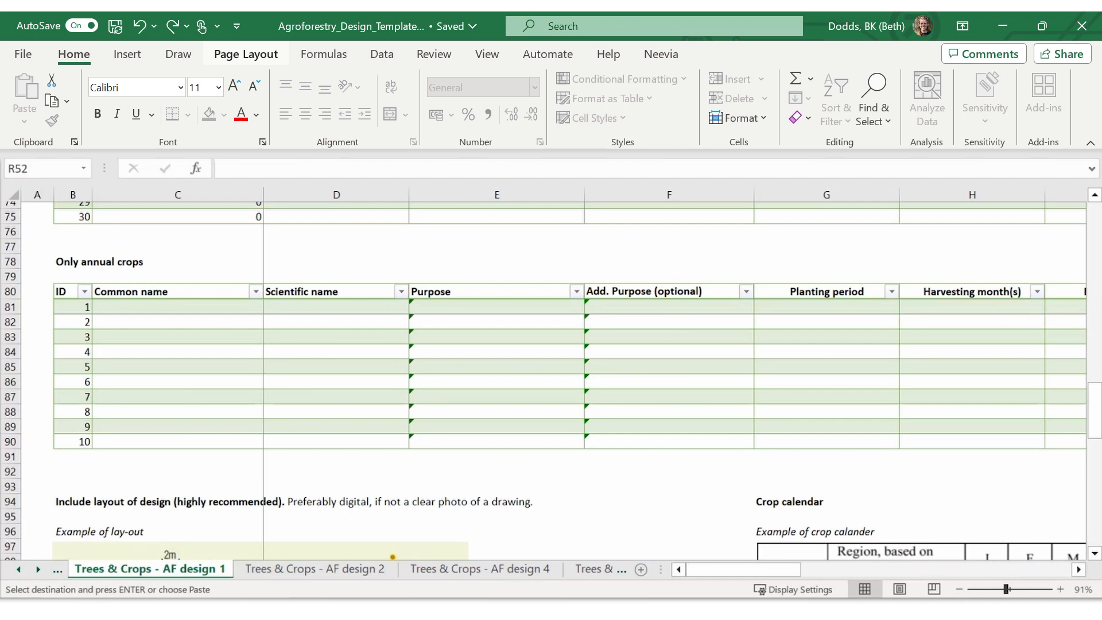
click(223, 306)
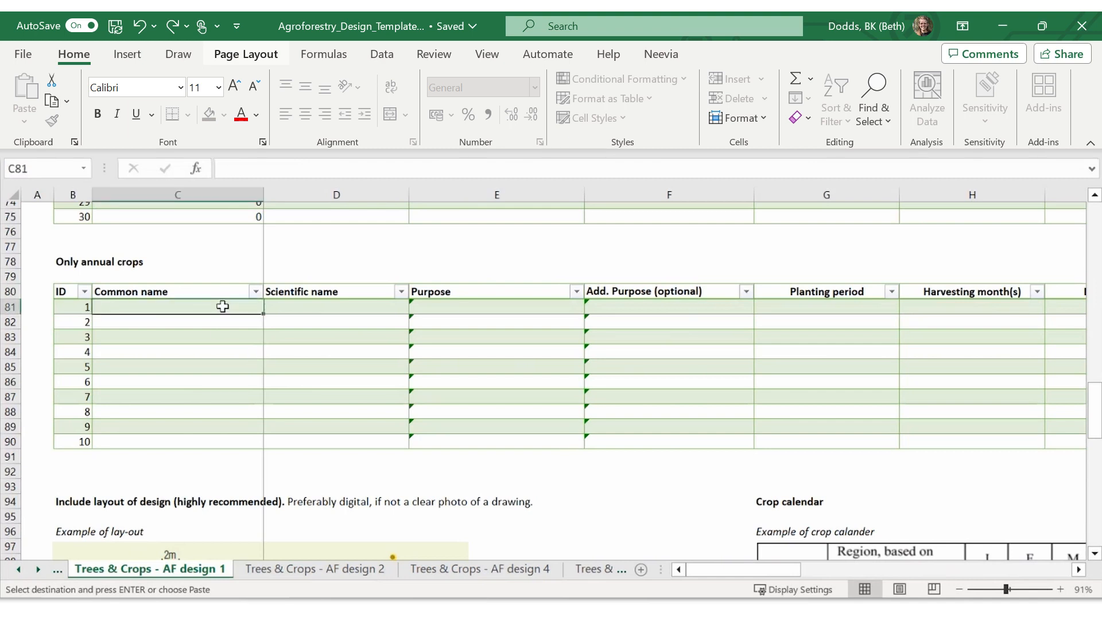
key(ctrl+v)
click(485, 365)
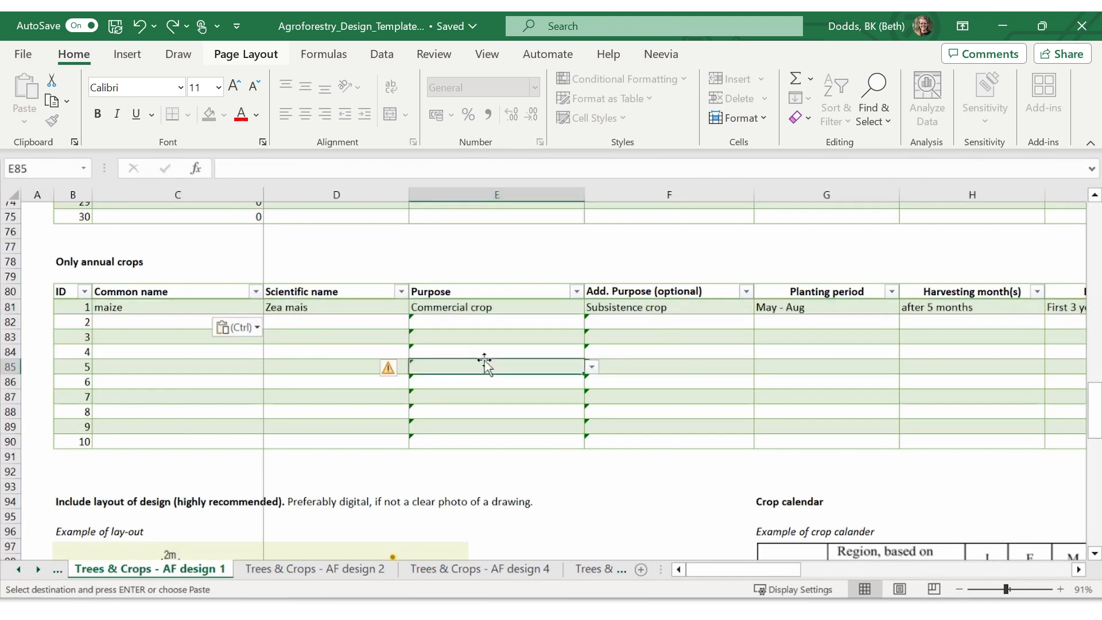
scroll(485, 364, right, 3)
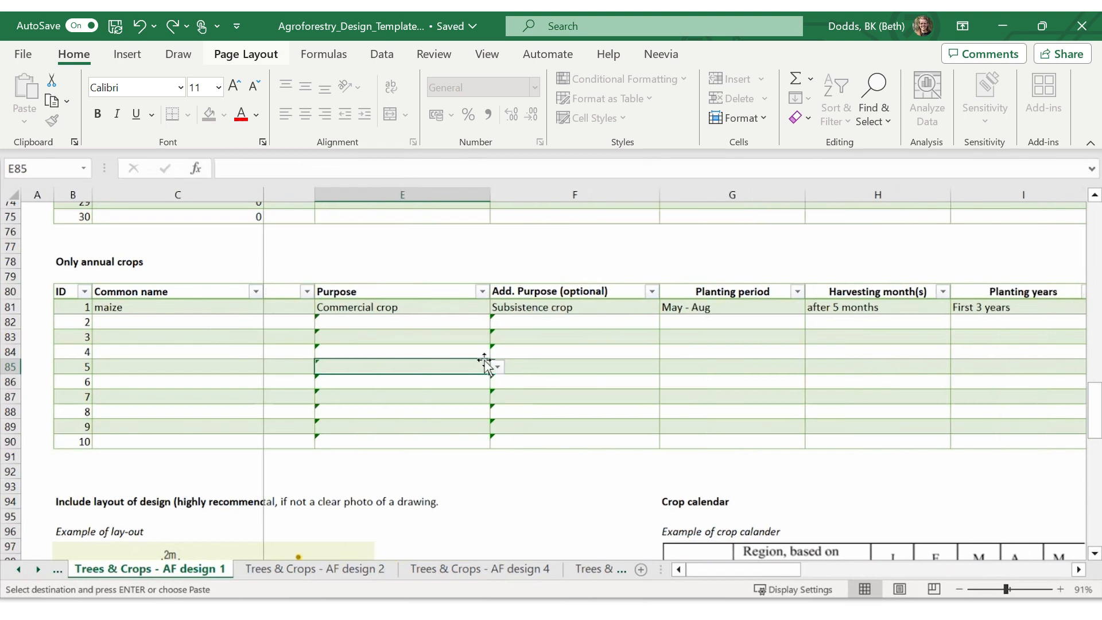
scroll(485, 365, right, 2)
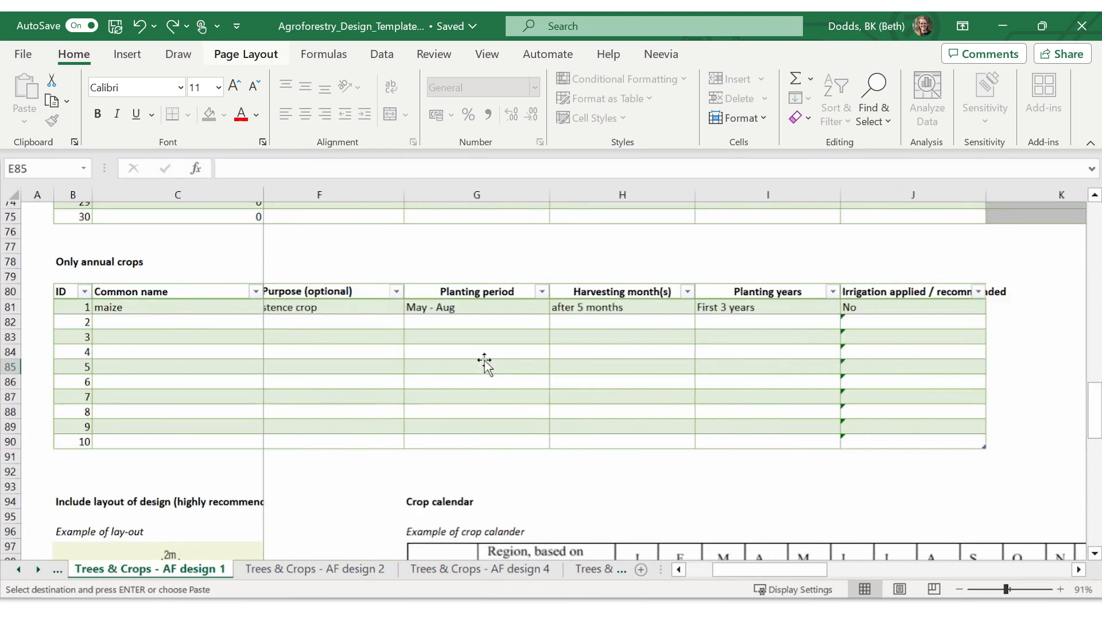